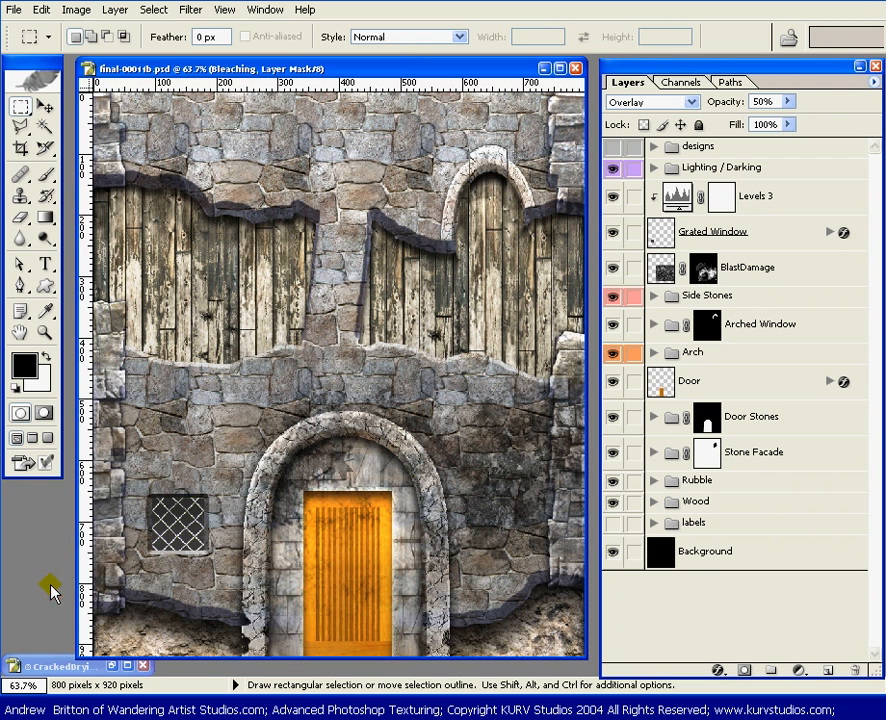
# Step: Copy the CrackedDryingMud.jpg background layer into the castle wall document with the Move tool
pyautogui.press('v')
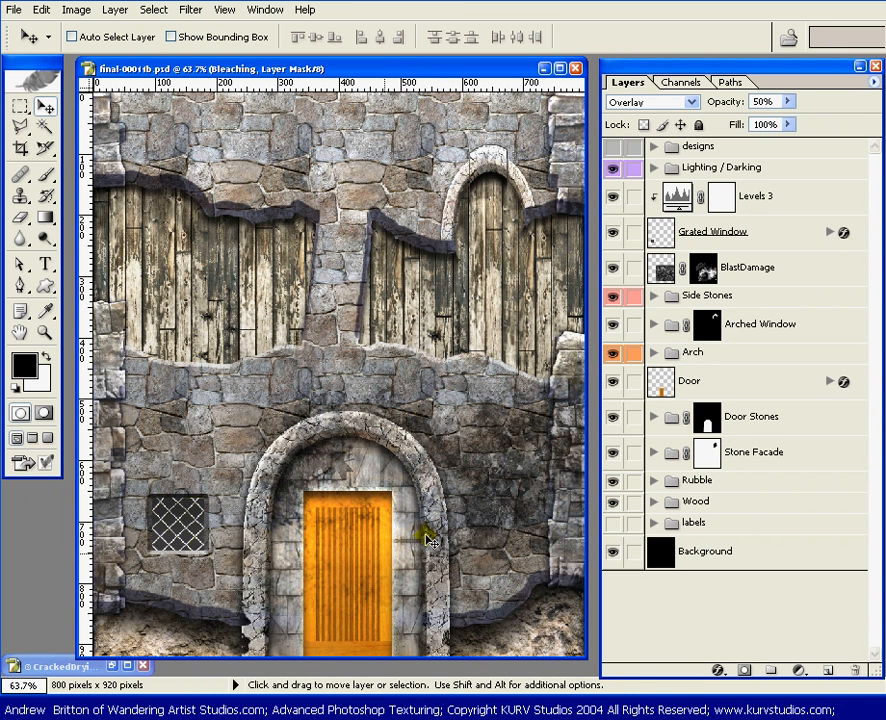
pyautogui.click(113, 666)
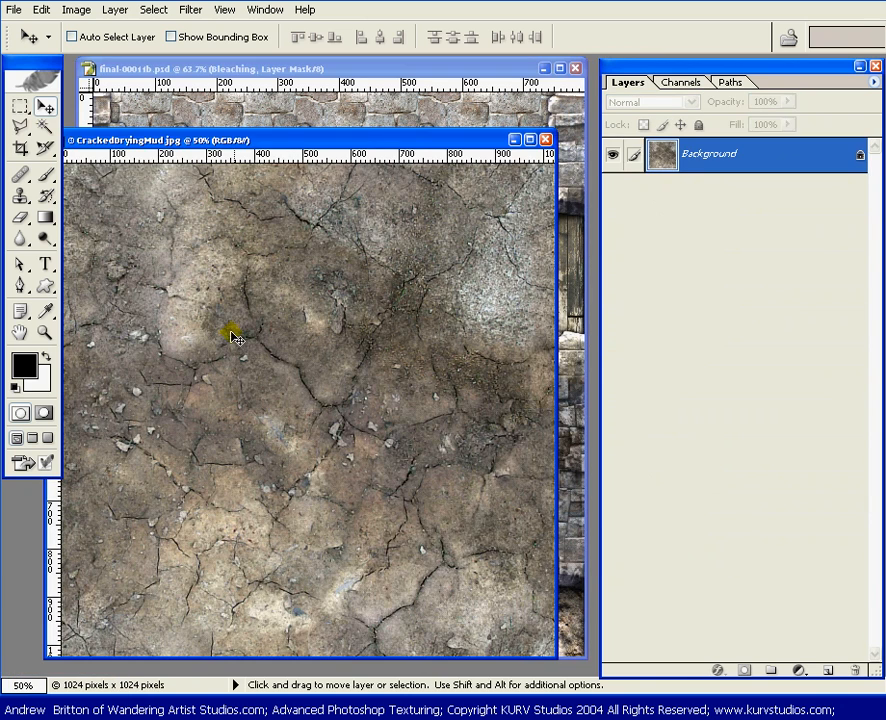
pyautogui.moveTo(234, 338); pyautogui.dragTo(328, 85)
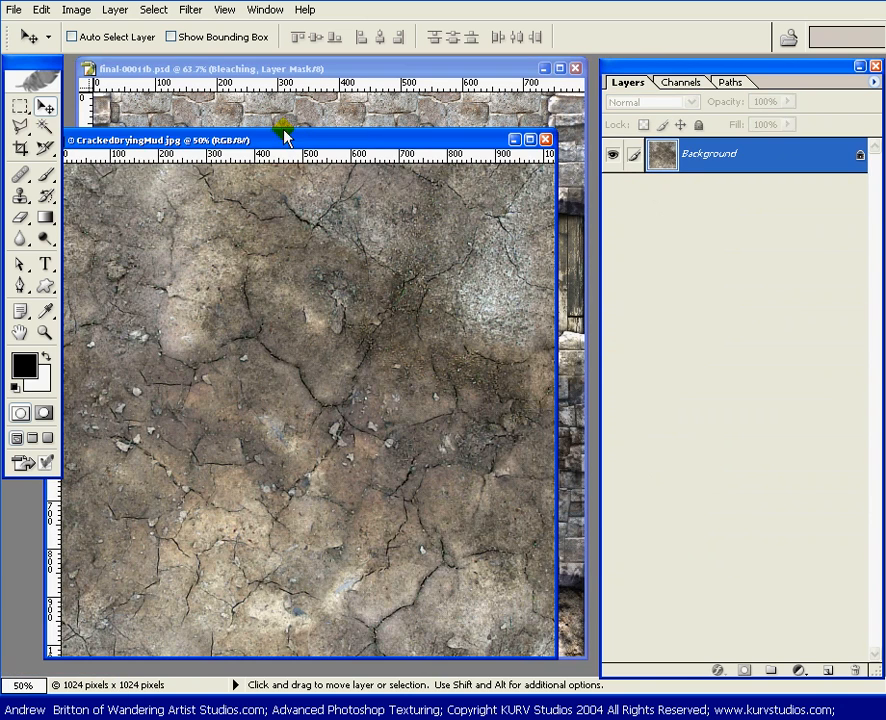
pyautogui.moveTo(277, 139); pyautogui.dragTo(568, 150)
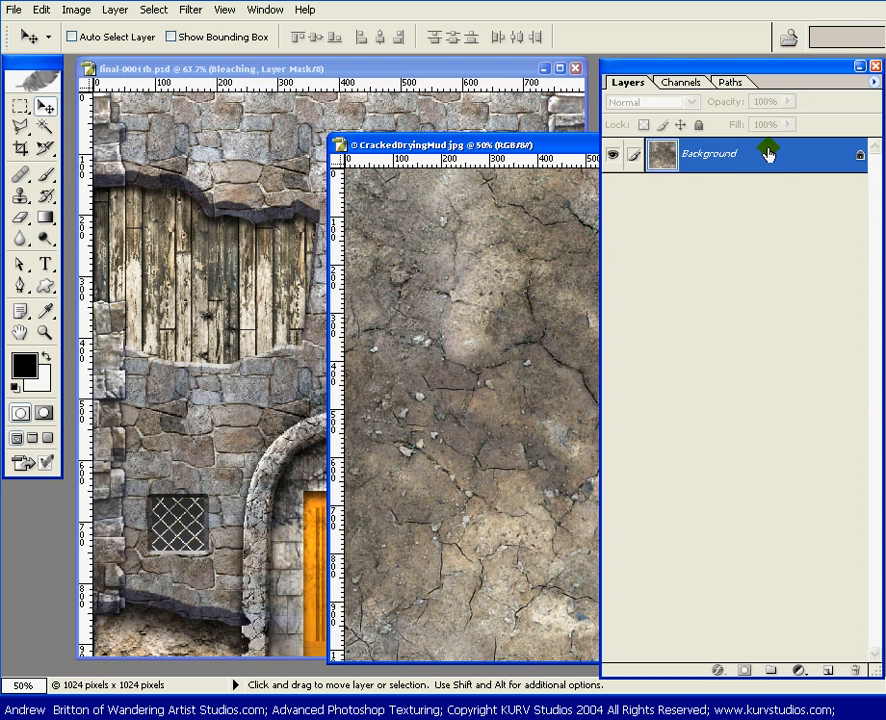
pyautogui.moveTo(768, 152); pyautogui.dragTo(421, 190)
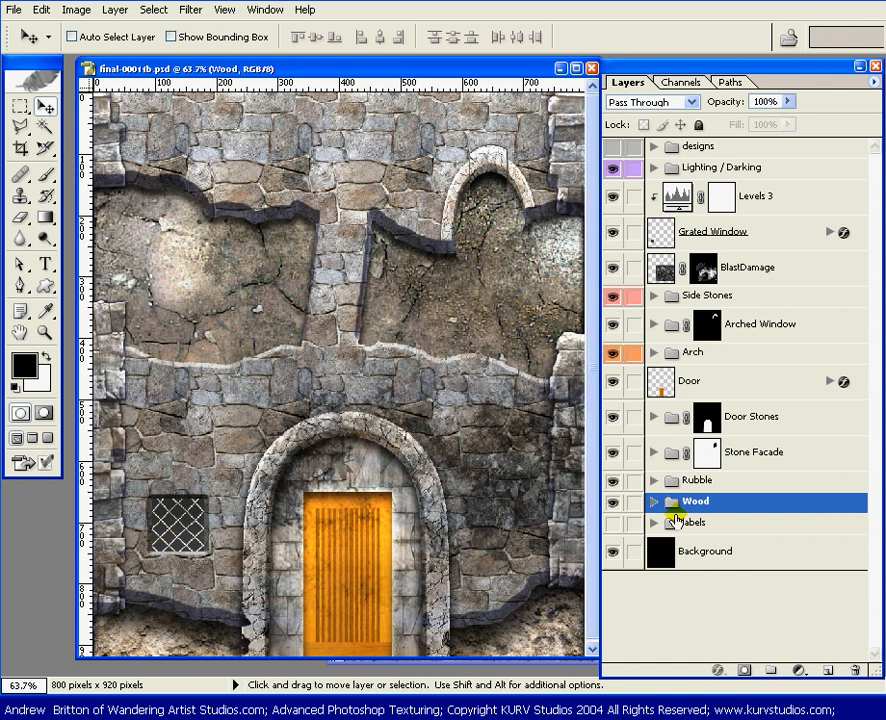
# Step: Move the mud texture layer out of the Wood group to directly above the Door layer, and collapse the group
pyautogui.click(653, 500)
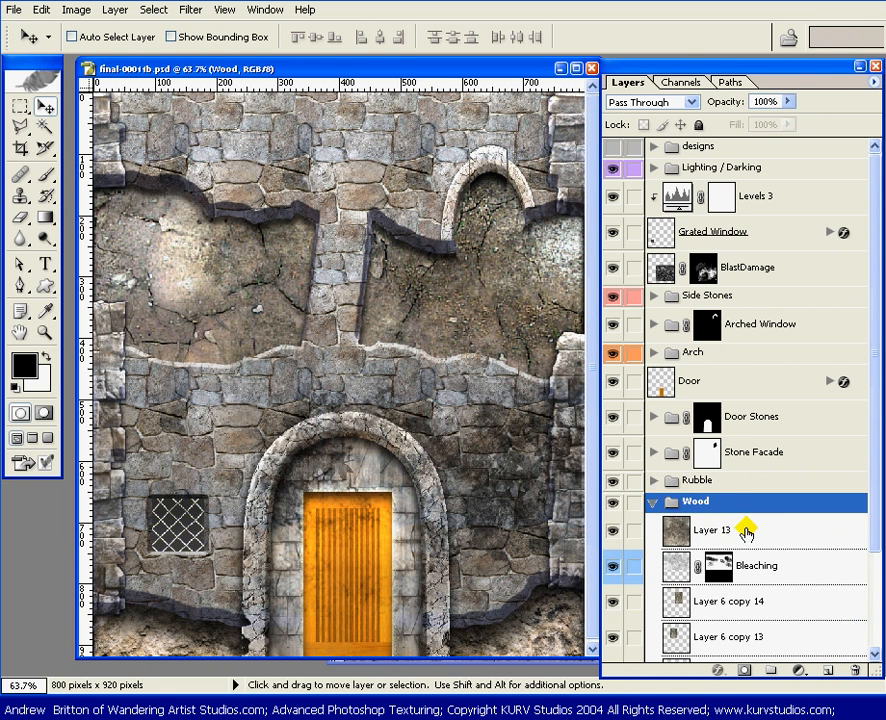
pyautogui.moveTo(745, 535); pyautogui.dragTo(740, 366)
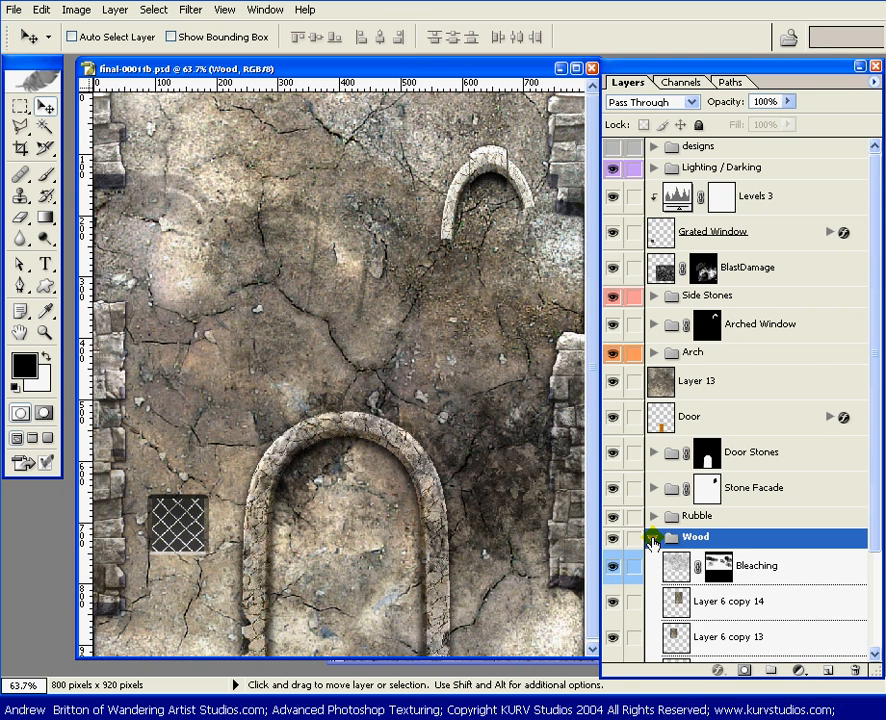
pyautogui.click(652, 538)
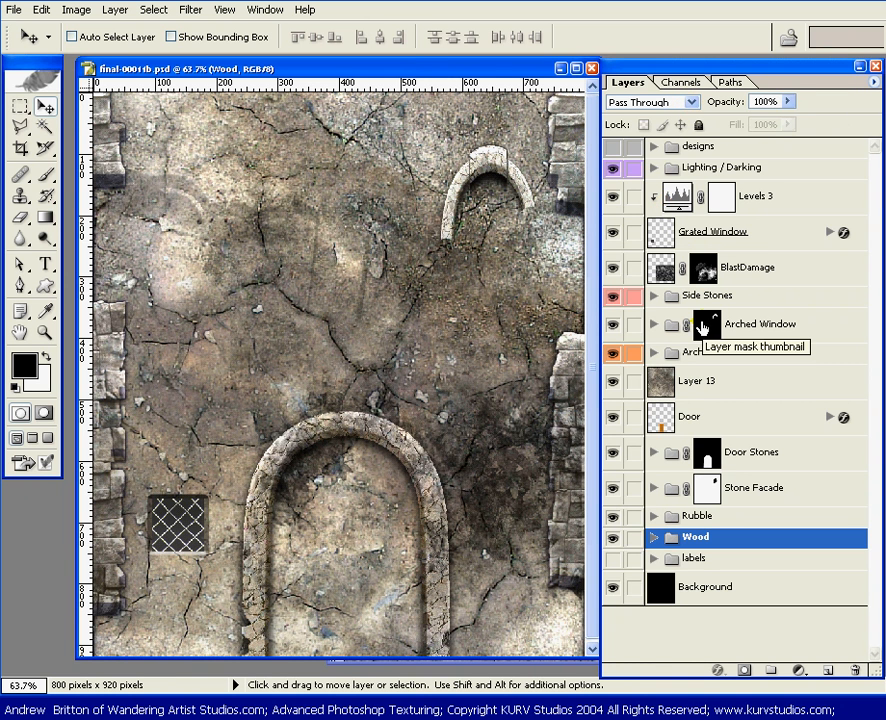
# Step: Clip the mud texture layer to the Door layer so that it covers only the door
pyautogui.click(714, 384)
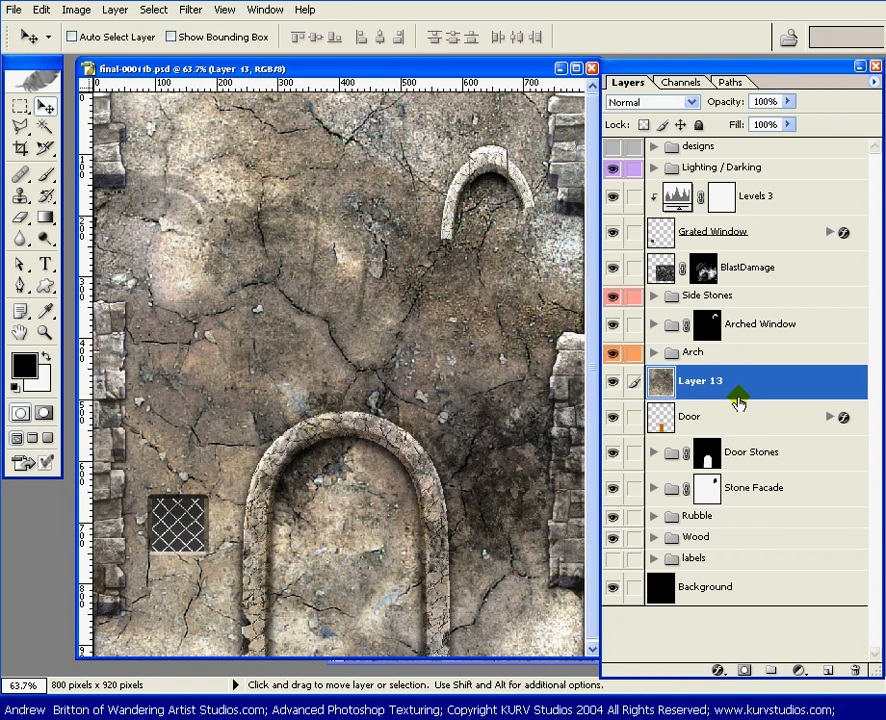
pyautogui.press('alt')
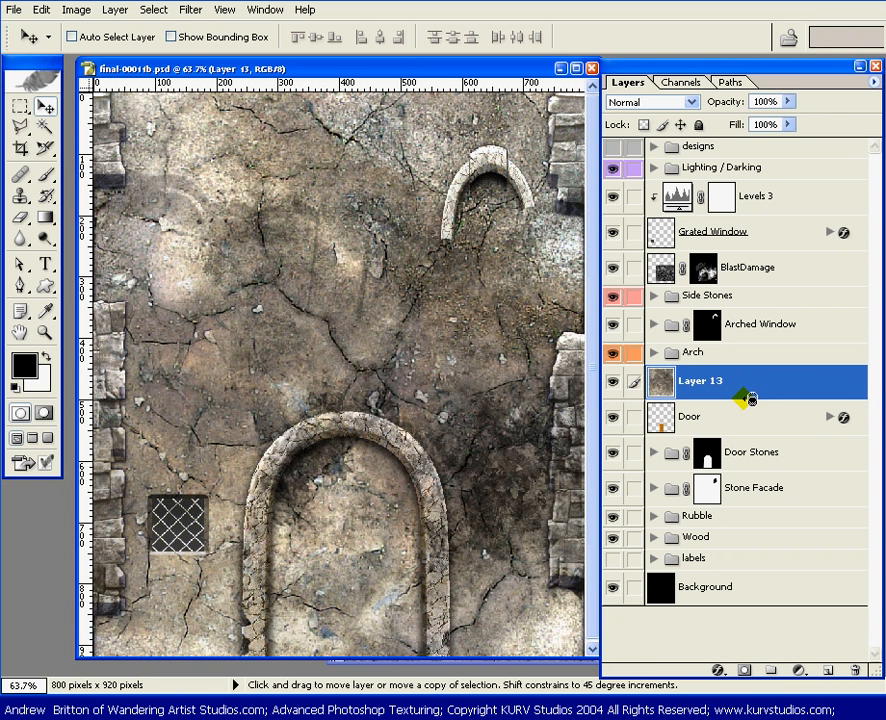
pyautogui.keyDown('alt'); pyautogui.click(750, 398); pyautogui.keyUp('alt')
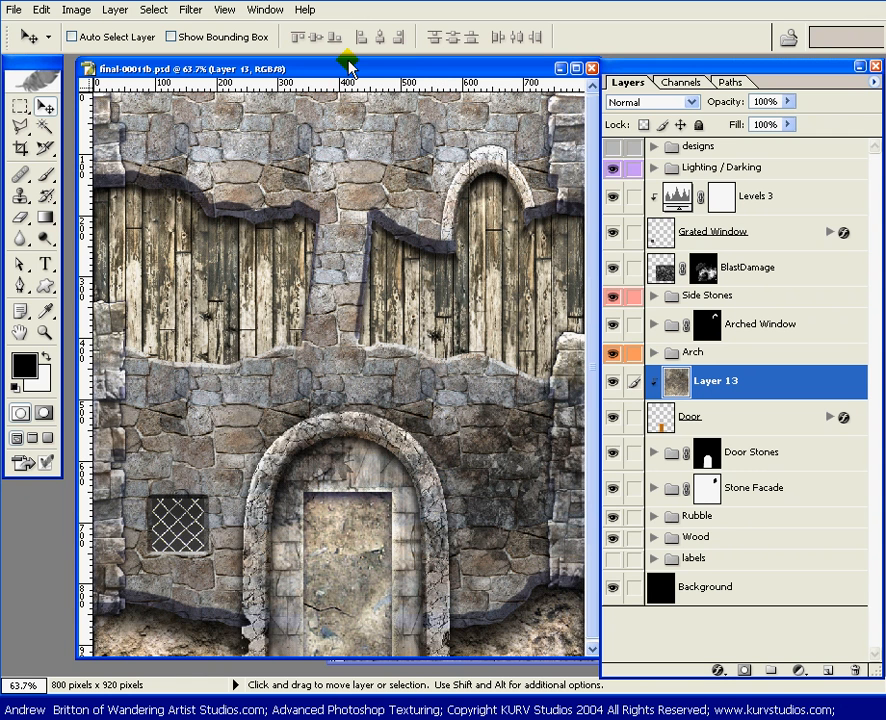
# Step: Free Transform the mud texture to about 42.4% width and 37.0% height around a reference point at the base of the door
pyautogui.hotkey('ctrl', '-')
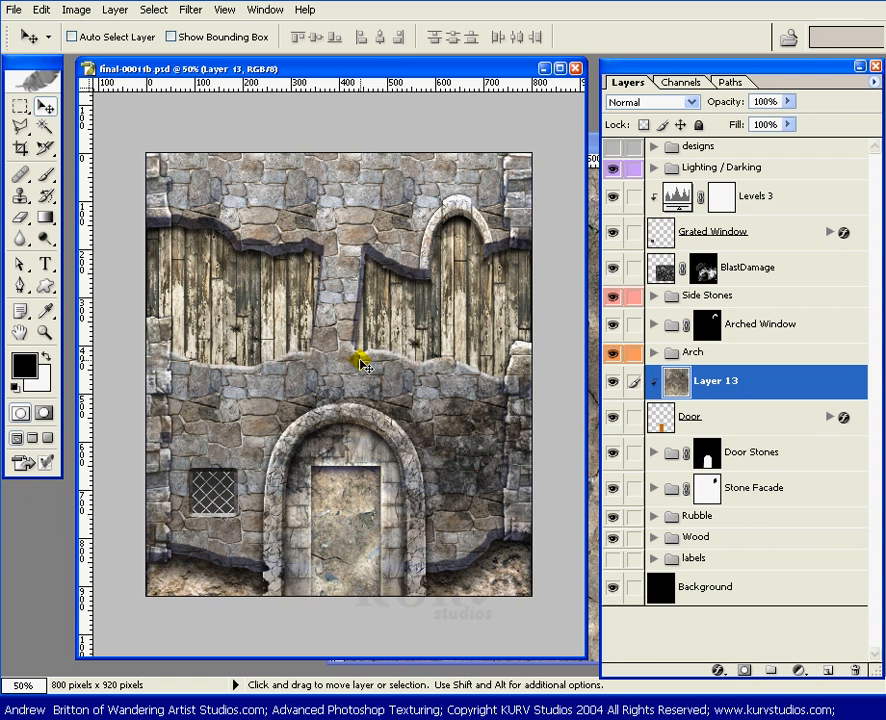
pyautogui.hotkey('ctrl', 't')
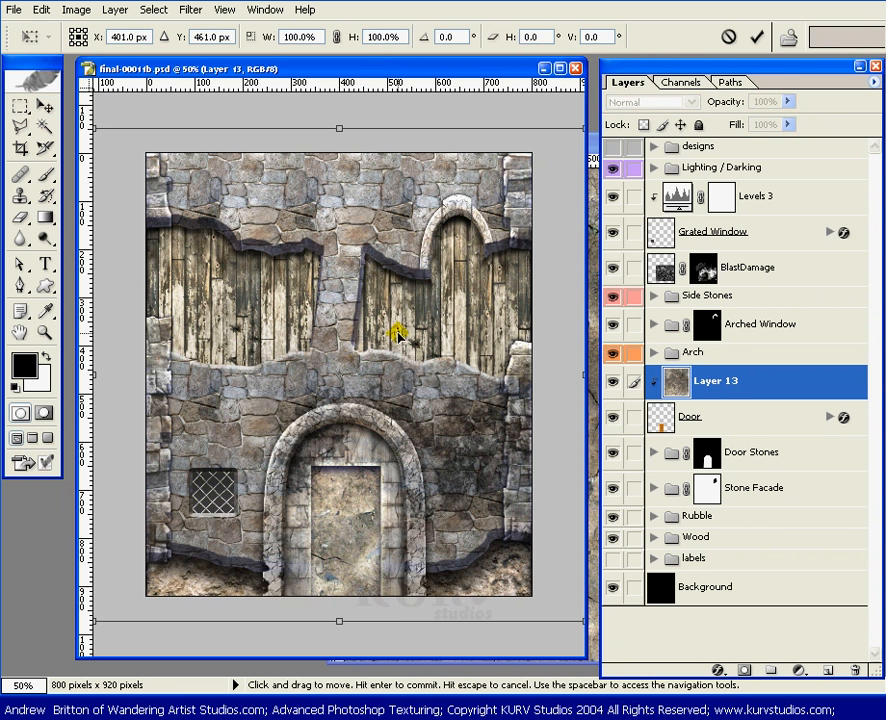
pyautogui.hotkey('ctrl', '0')
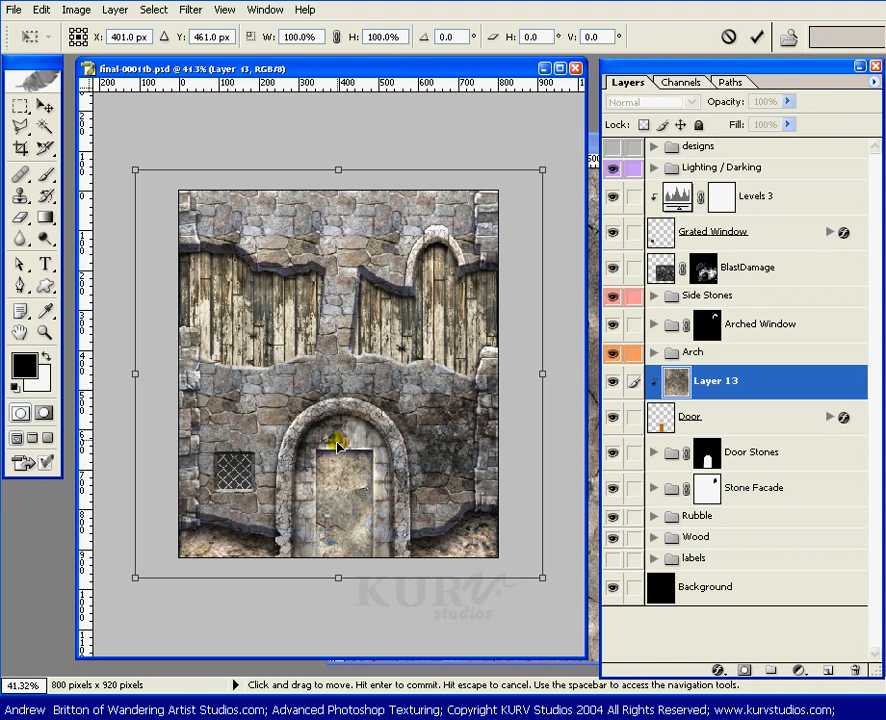
pyautogui.moveTo(340, 380); pyautogui.dragTo(349, 565)
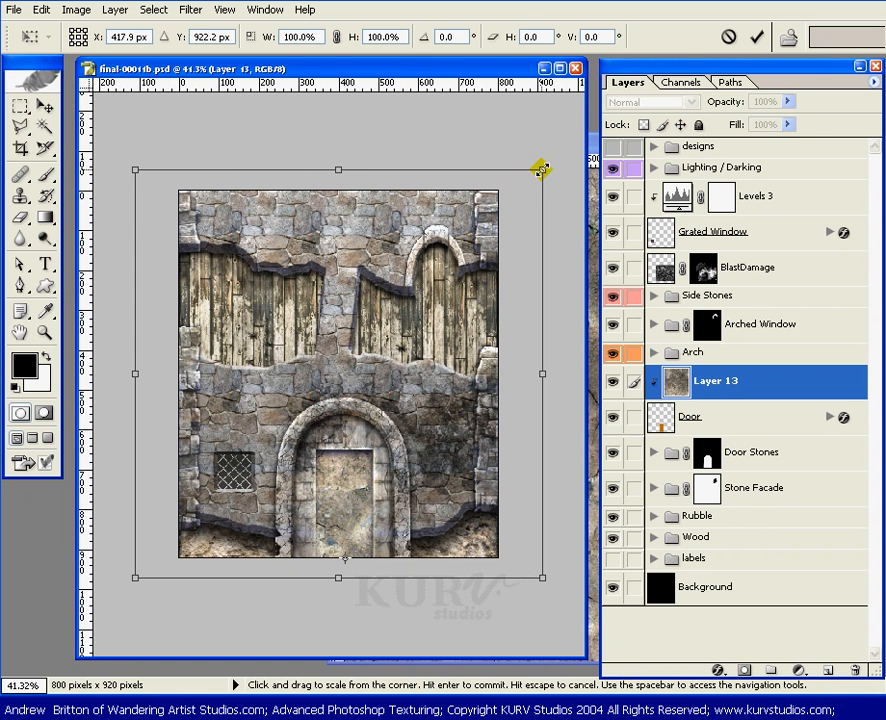
pyautogui.moveTo(541, 170); pyautogui.dragTo(398, 422)
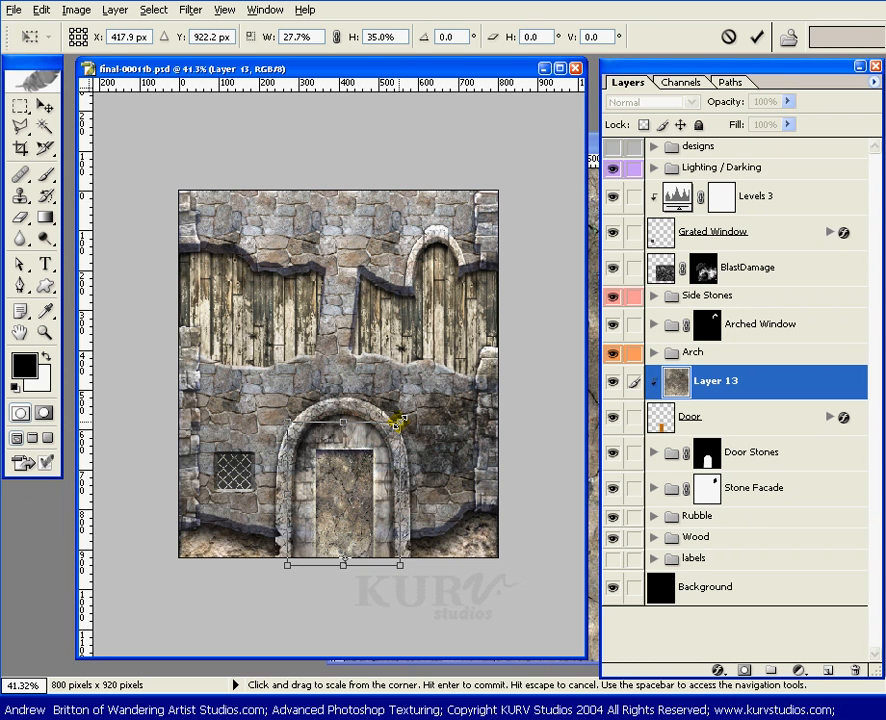
pyautogui.hotkey('ctrl', '+')
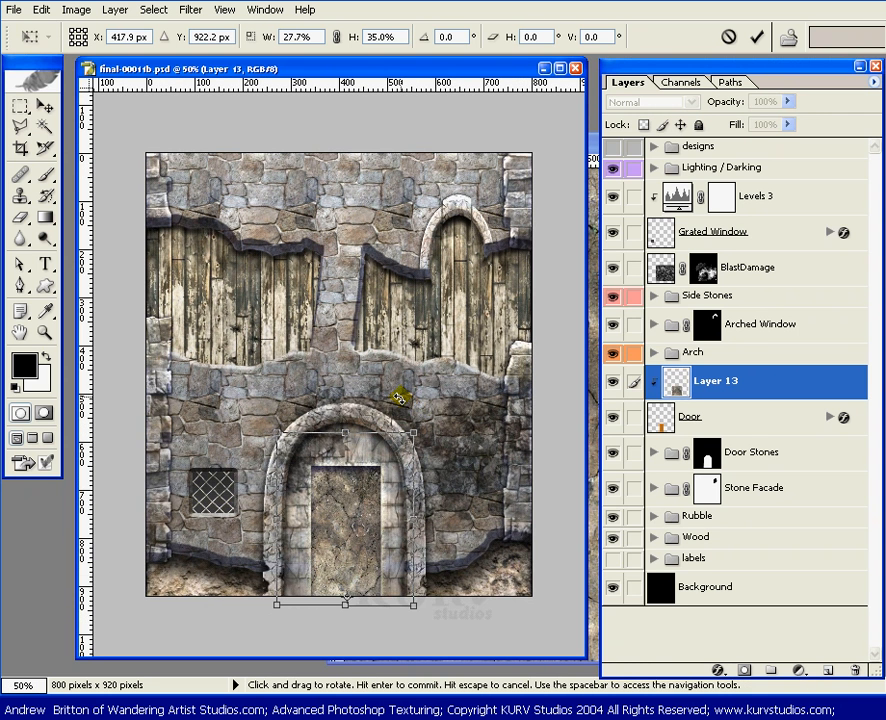
pyautogui.hotkey('ctrl', '+')
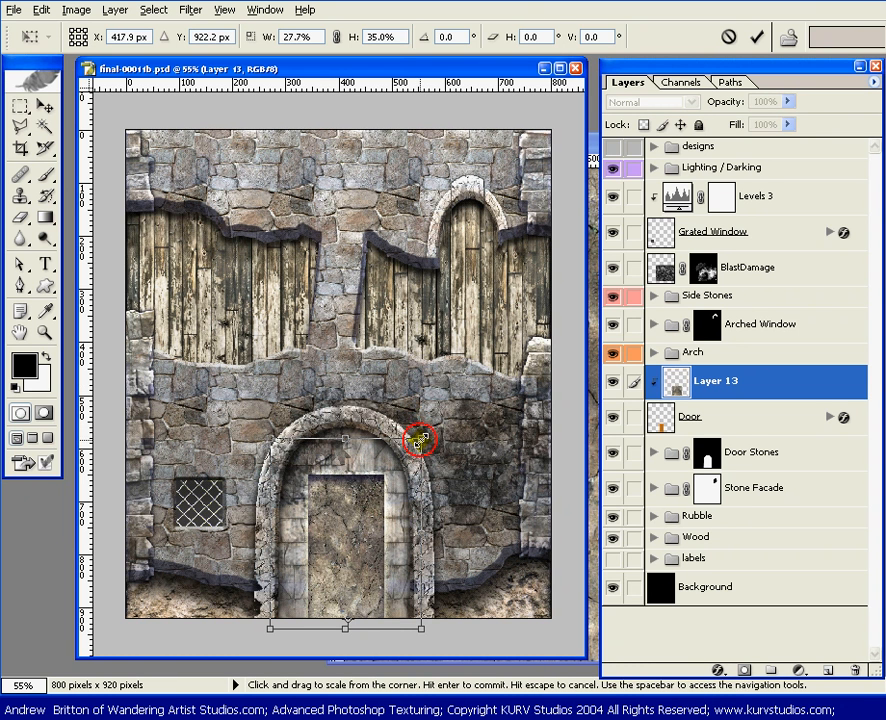
pyautogui.moveTo(419, 440); pyautogui.dragTo(461, 427)
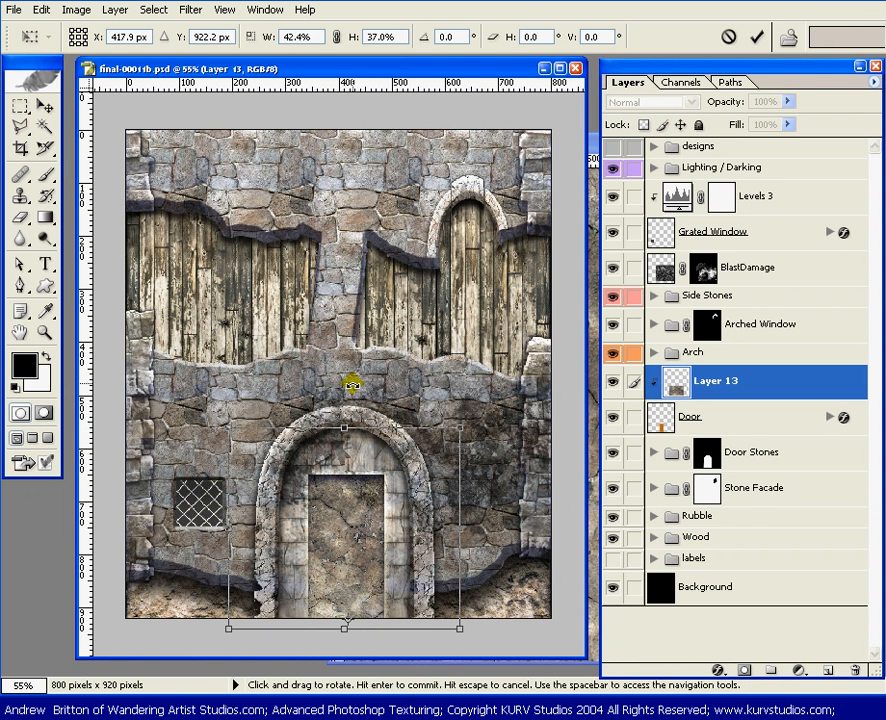
pyautogui.press('Return')
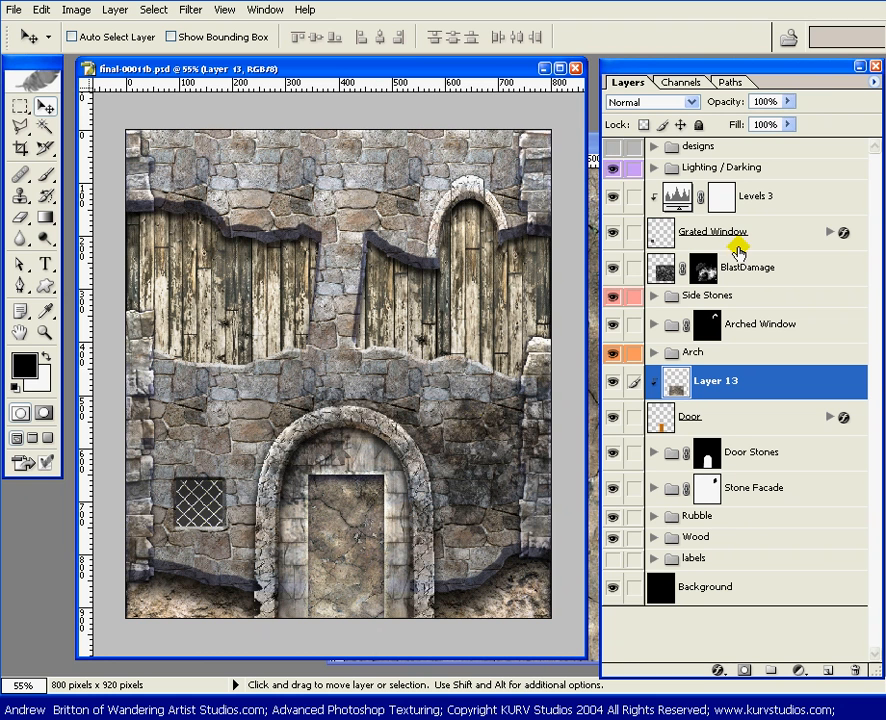
# Step: Reduce the mud texture layer's fill to 66%
pyautogui.click(788, 124)
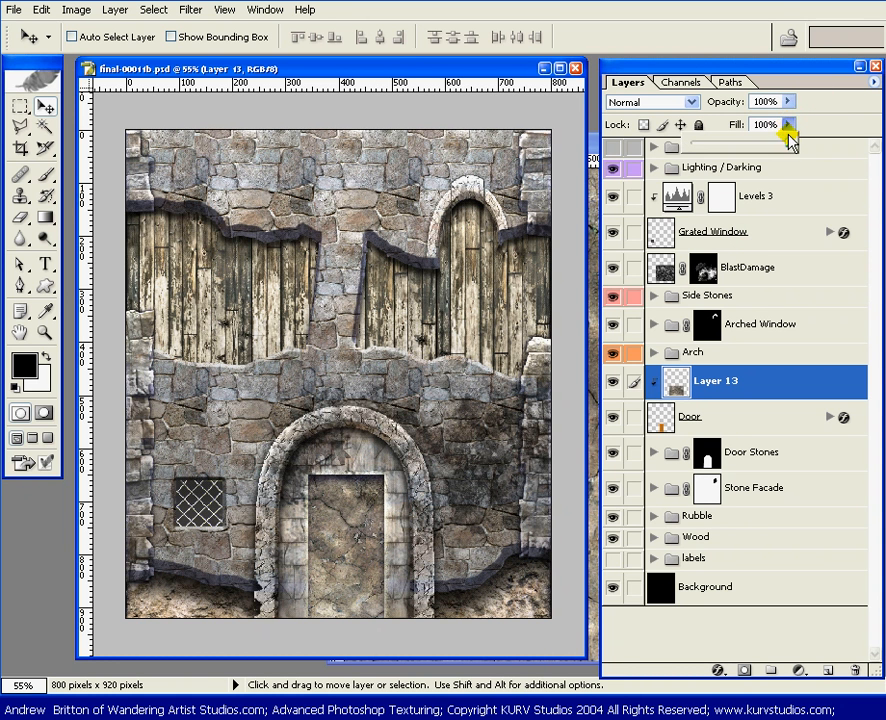
pyautogui.moveTo(789, 135); pyautogui.dragTo(756, 148)
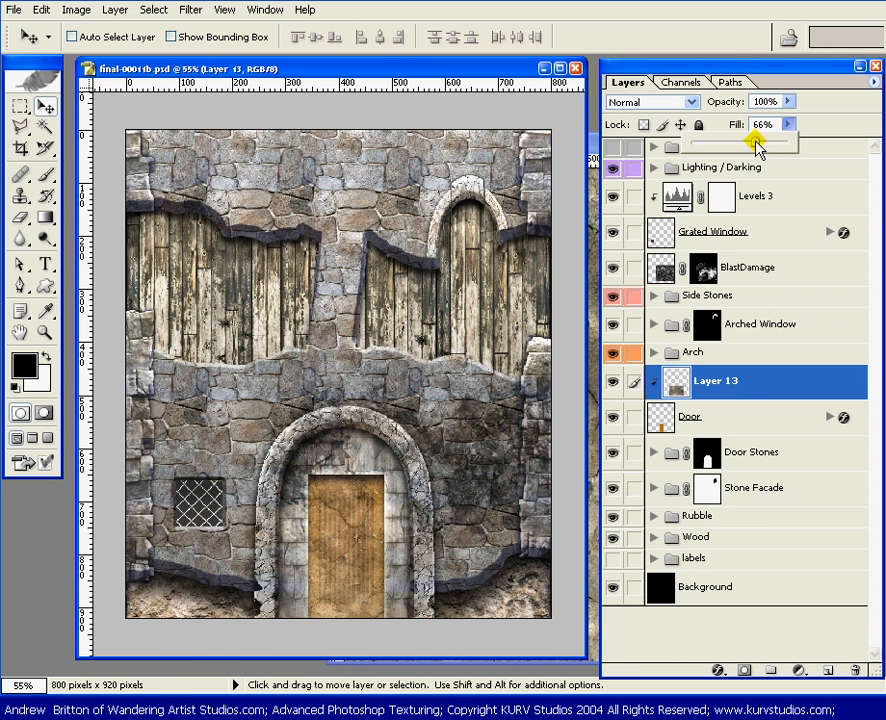
pyautogui.moveTo(757, 148); pyautogui.dragTo(757, 148)
# Step: Rename the clipped mud texture layer to Door Dirt
pyautogui.press('b')
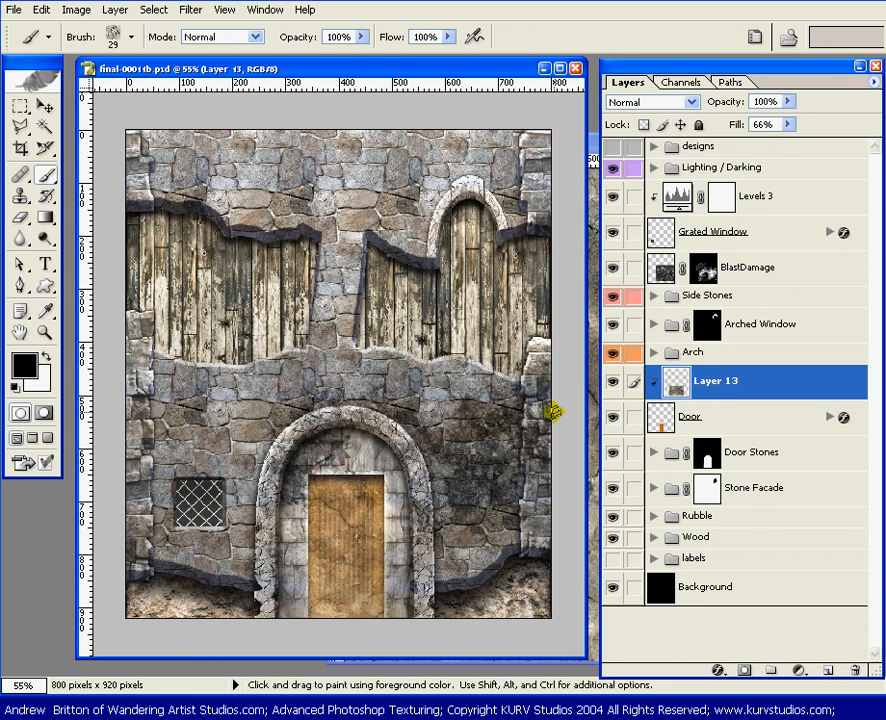
pyautogui.click(741, 420)
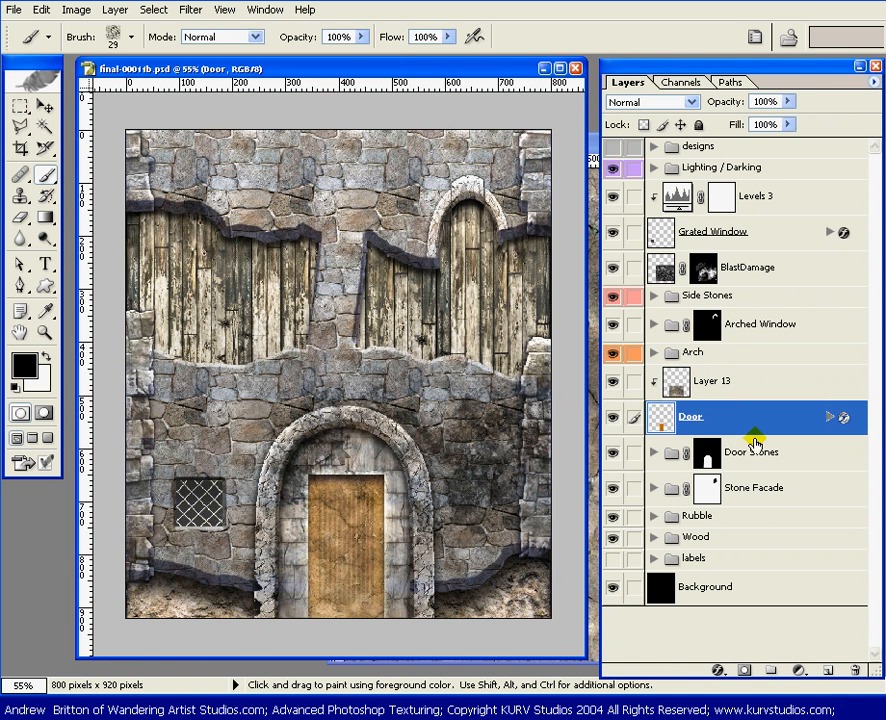
pyautogui.doubleClick(706, 381)
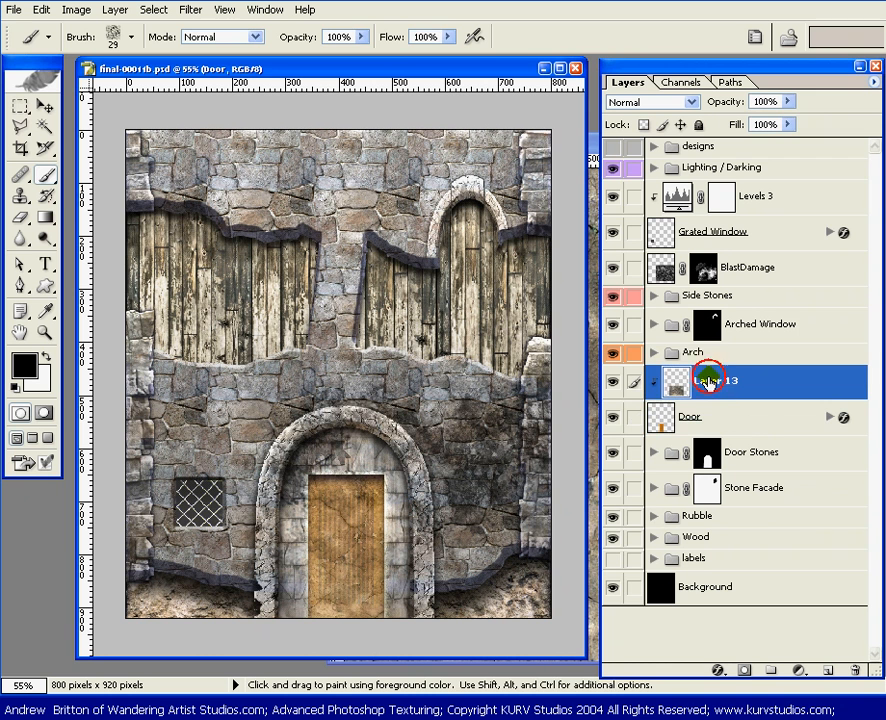
pyautogui.press('shift')
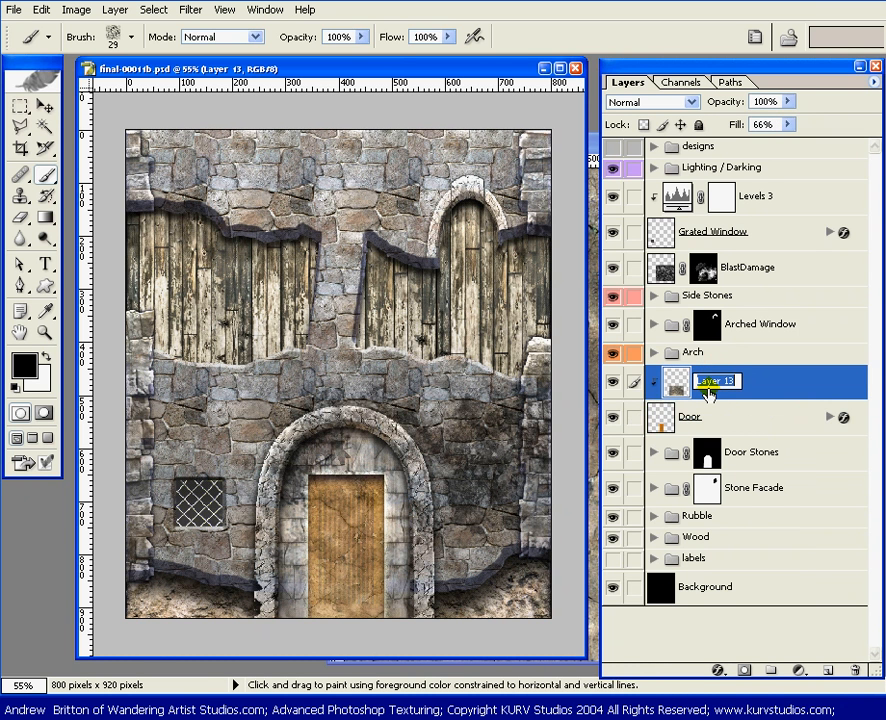
pyautogui.write('Door Dirt')
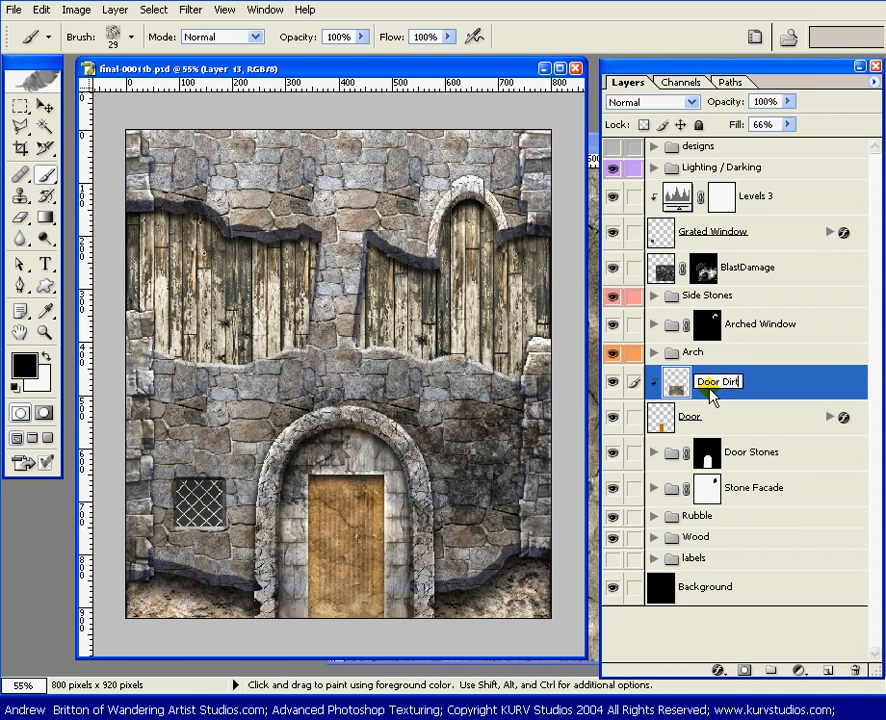
pyautogui.press('Return')
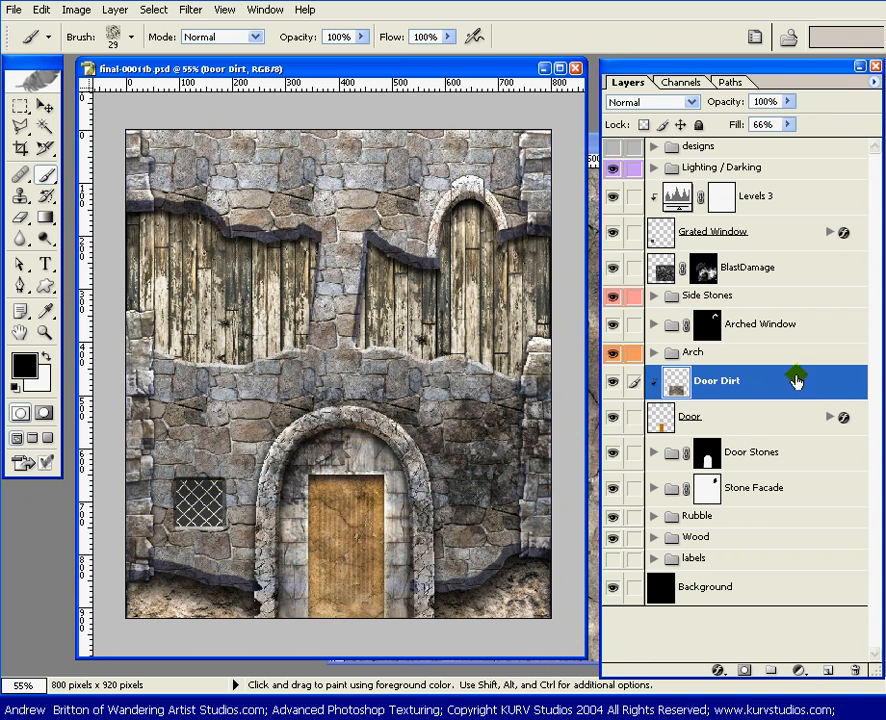
# Step: Add a Hue/Saturation adjustment layer directly above the Door layer and clip it to that layer
pyautogui.click(757, 424)
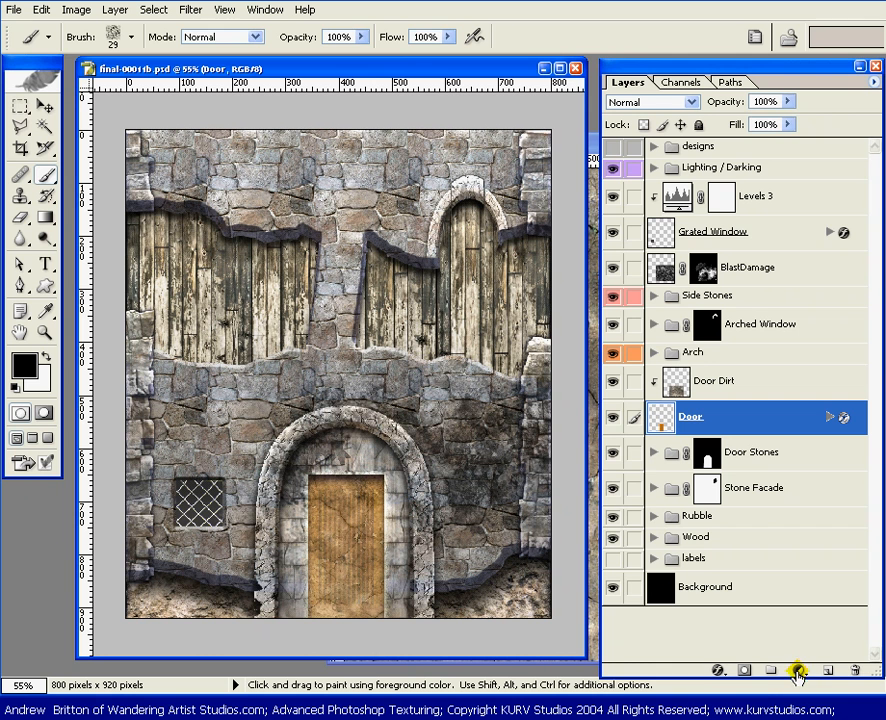
pyautogui.click(799, 671)
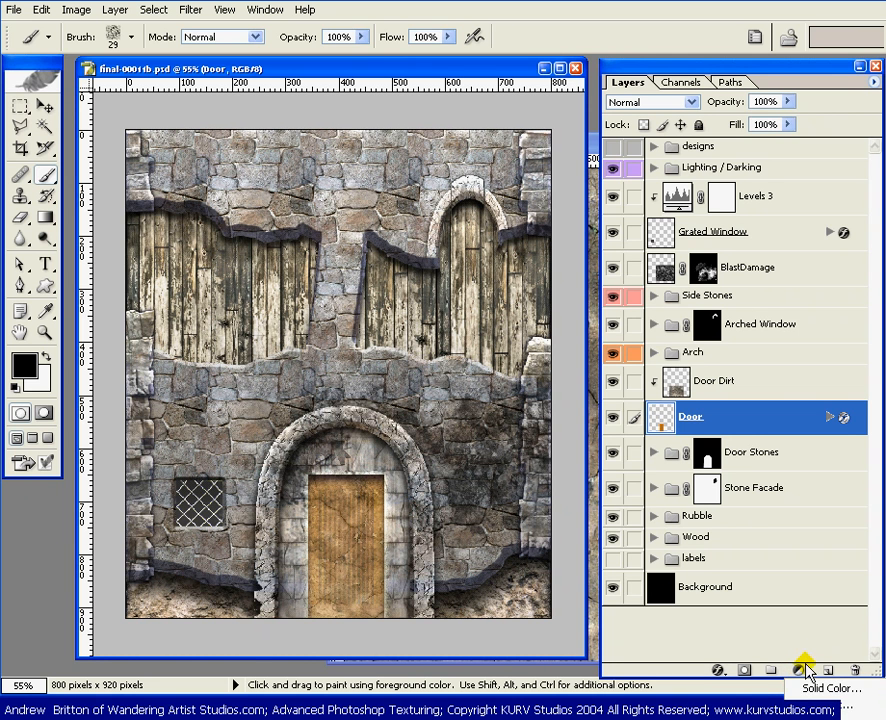
pyautogui.click(817, 638)
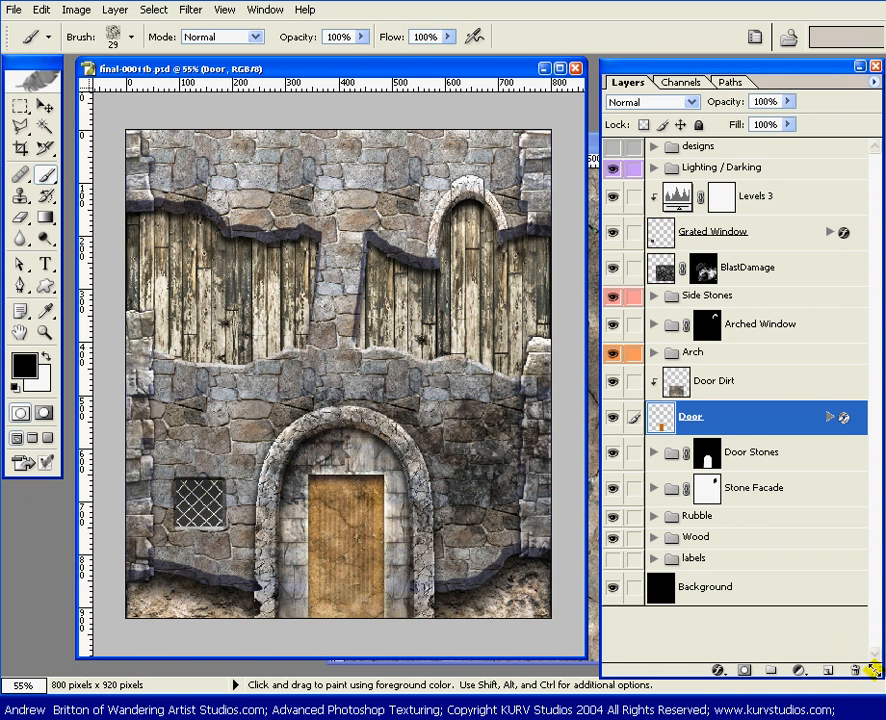
pyautogui.moveTo(872, 670); pyautogui.dragTo(845, 452)
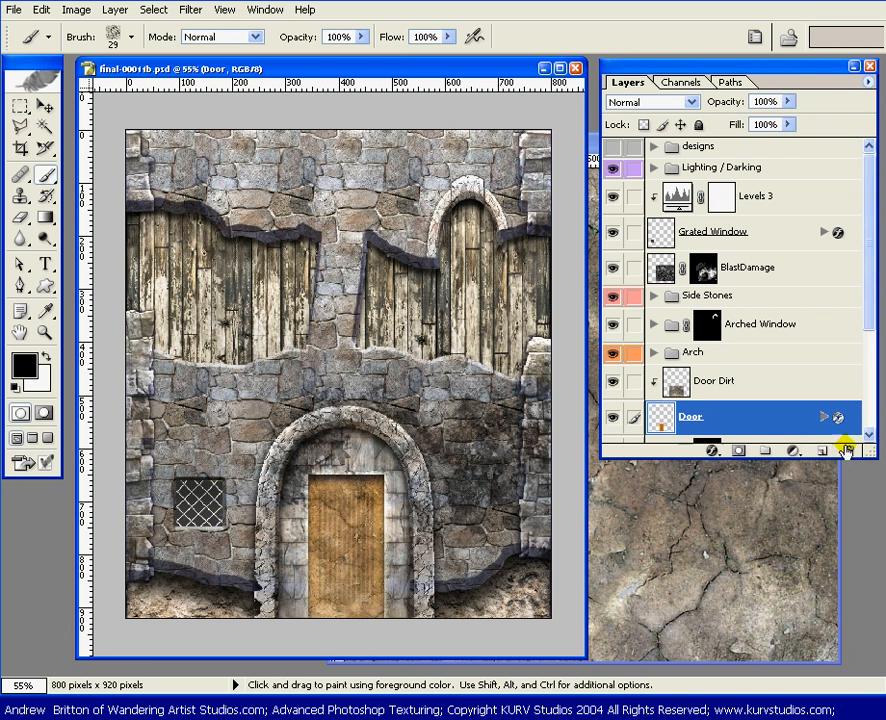
pyautogui.click(792, 452)
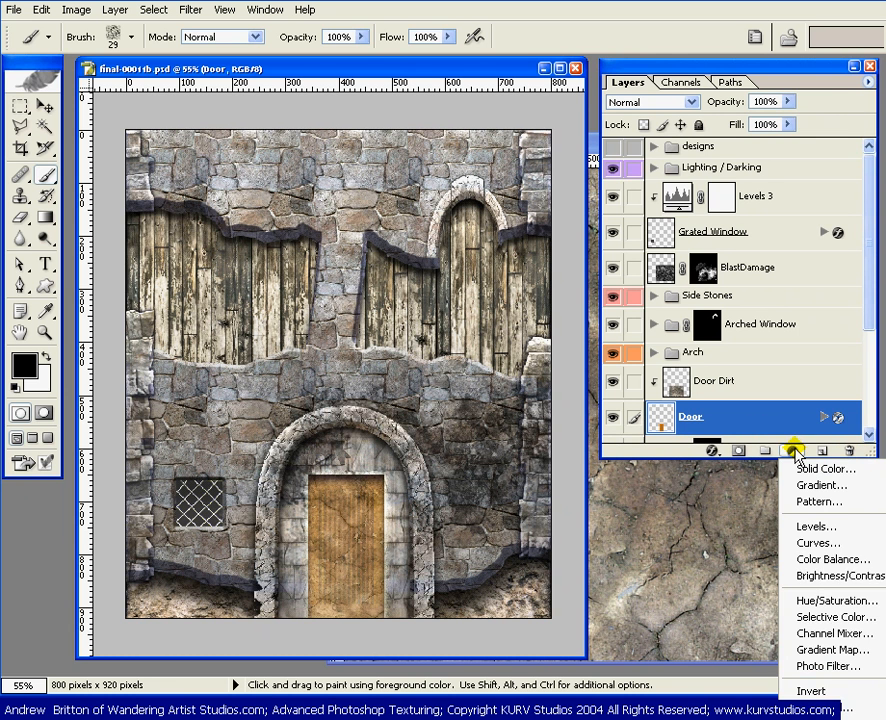
pyautogui.click(818, 600)
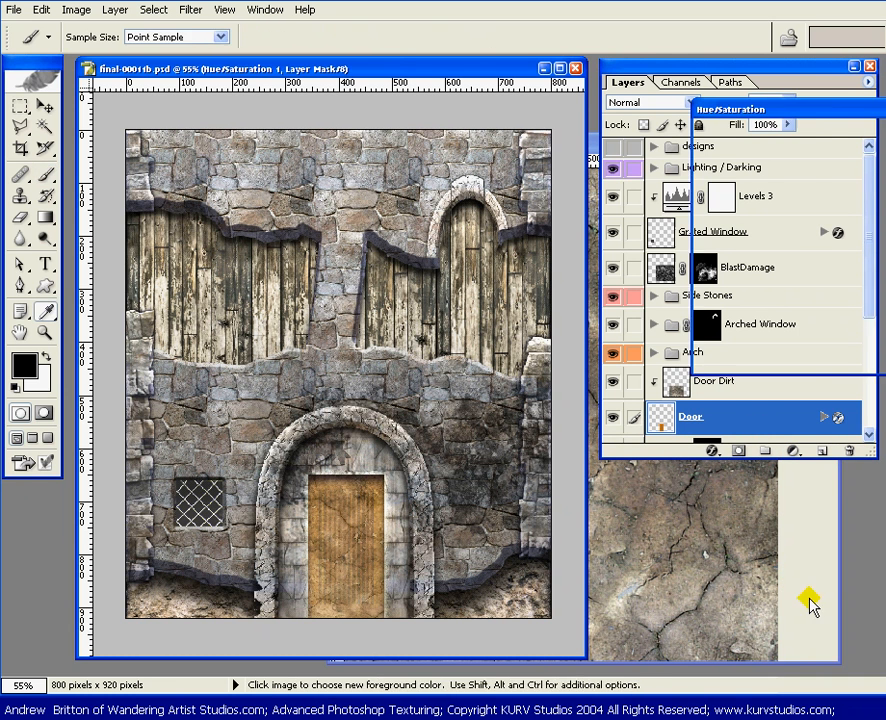
pyautogui.moveTo(803, 120); pyautogui.dragTo(279, 90)
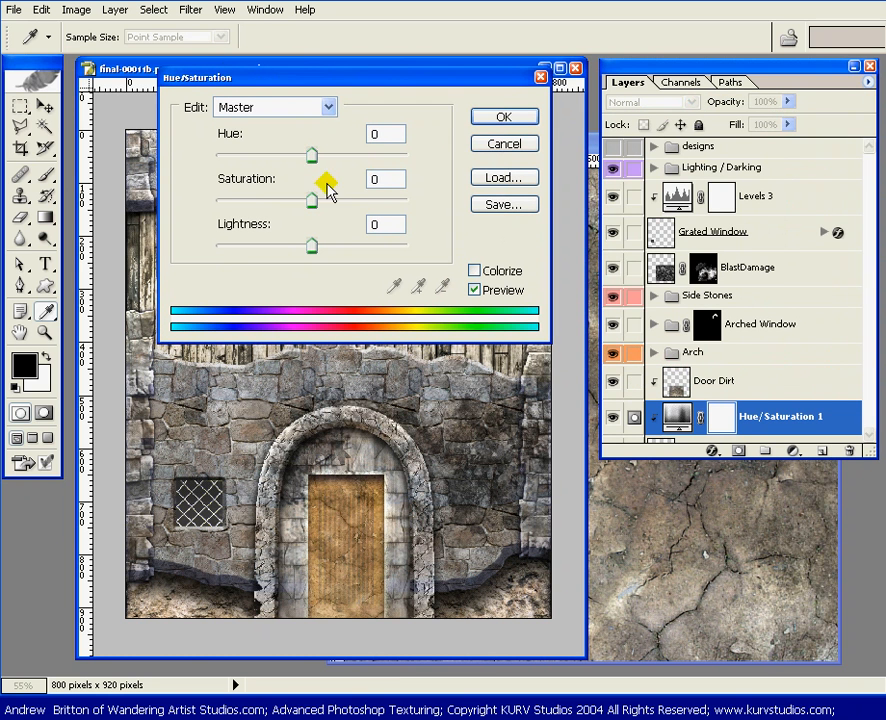
# Step: Set the door adjustment's master saturation to -60 and apply it
pyautogui.doubleClick(385, 180)
pyautogui.write('-')
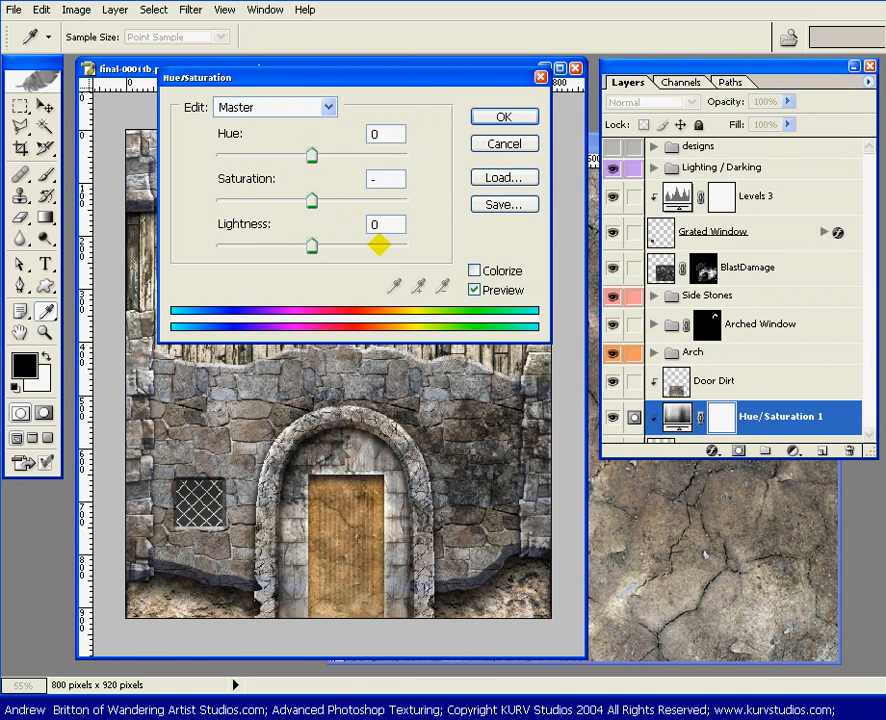
pyautogui.write('60')
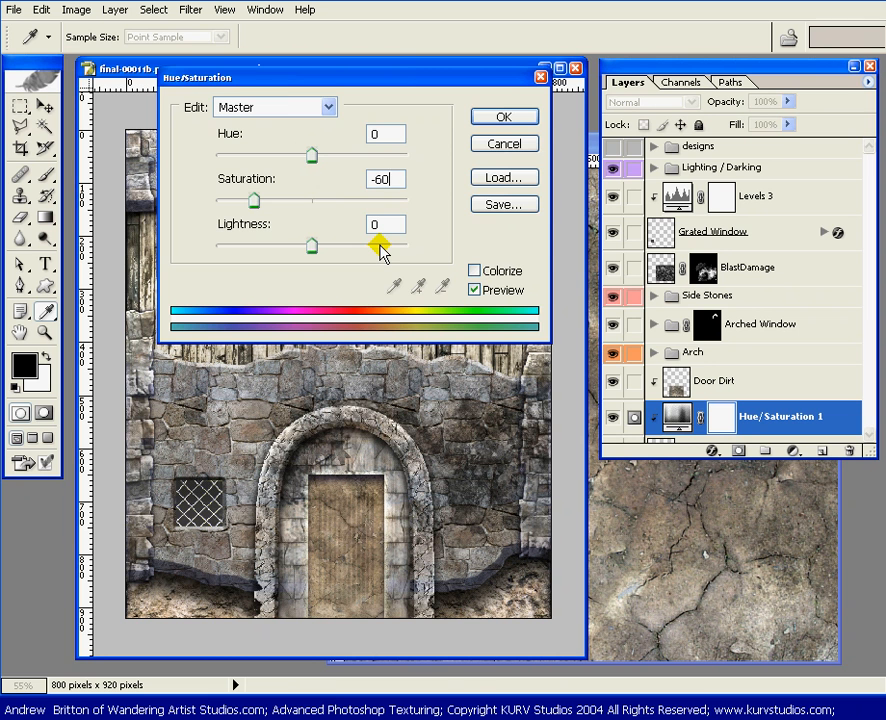
pyautogui.press('Return')
pyautogui.press('b')
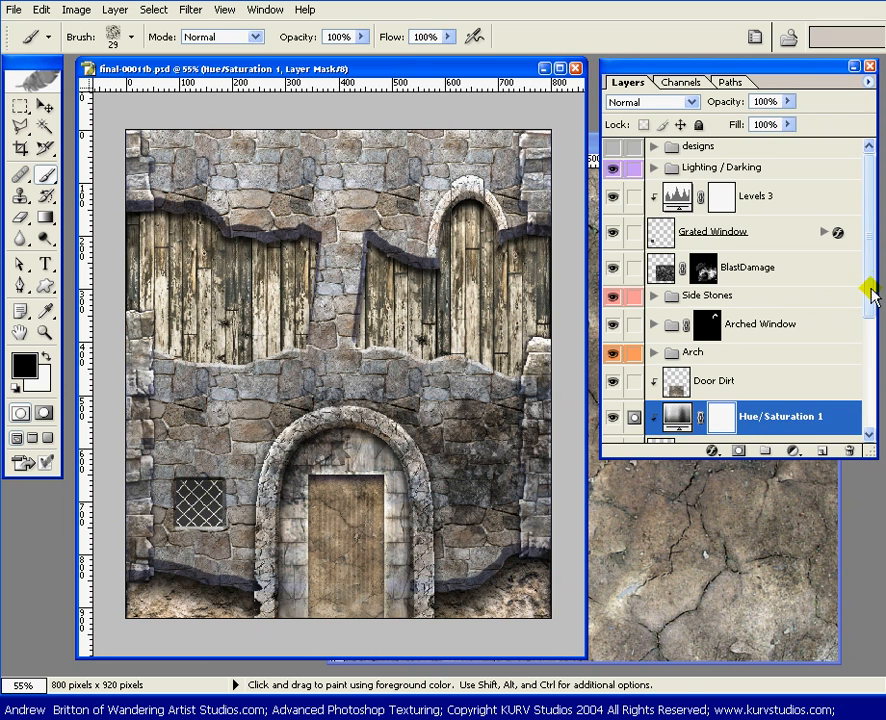
# Step: Load the Door Dirt layer's outline as a selection and copy that layer's mud texture
pyautogui.moveTo(871, 293); pyautogui.dragTo(872, 332)
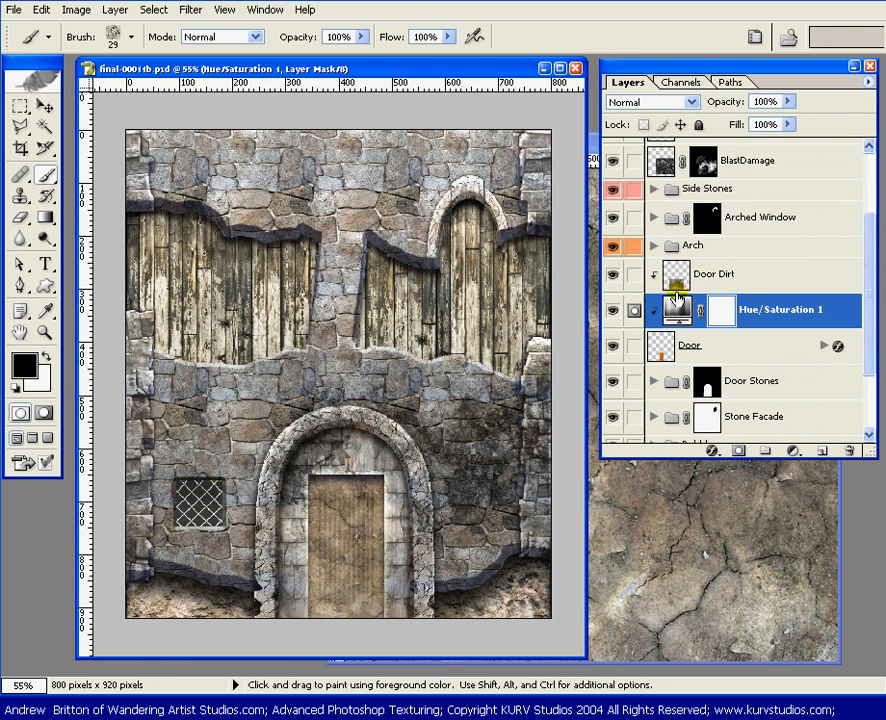
pyautogui.keyDown('ctrl'); pyautogui.click(740, 275); pyautogui.keyUp('ctrl')
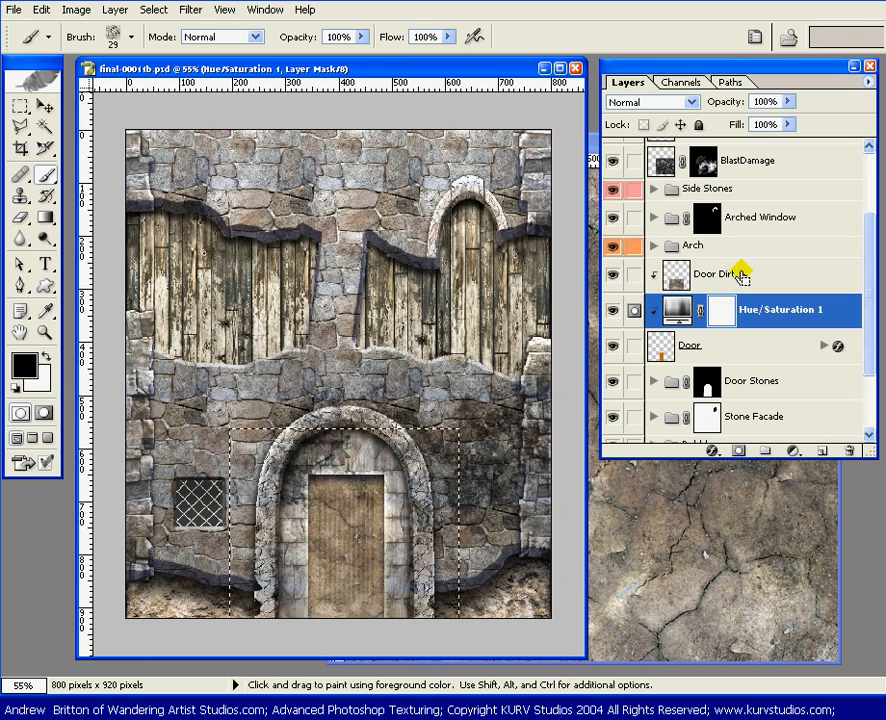
pyautogui.click(738, 274)
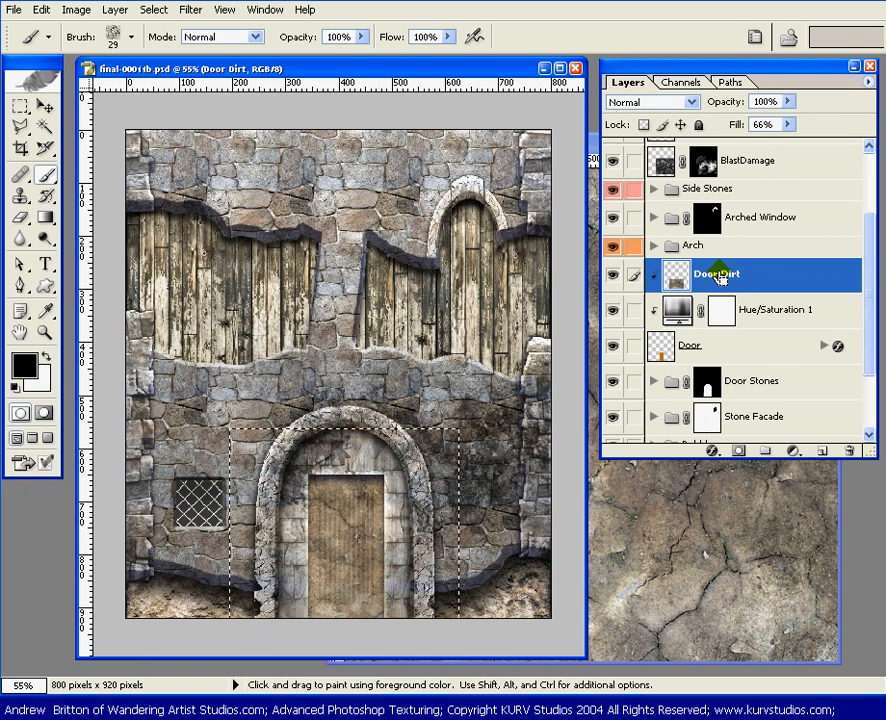
# Step: Paste the copied mud texture into the Hue/Saturation 1 mask channel, deselect it and hide the mask overlay
pyautogui.click(756, 316)
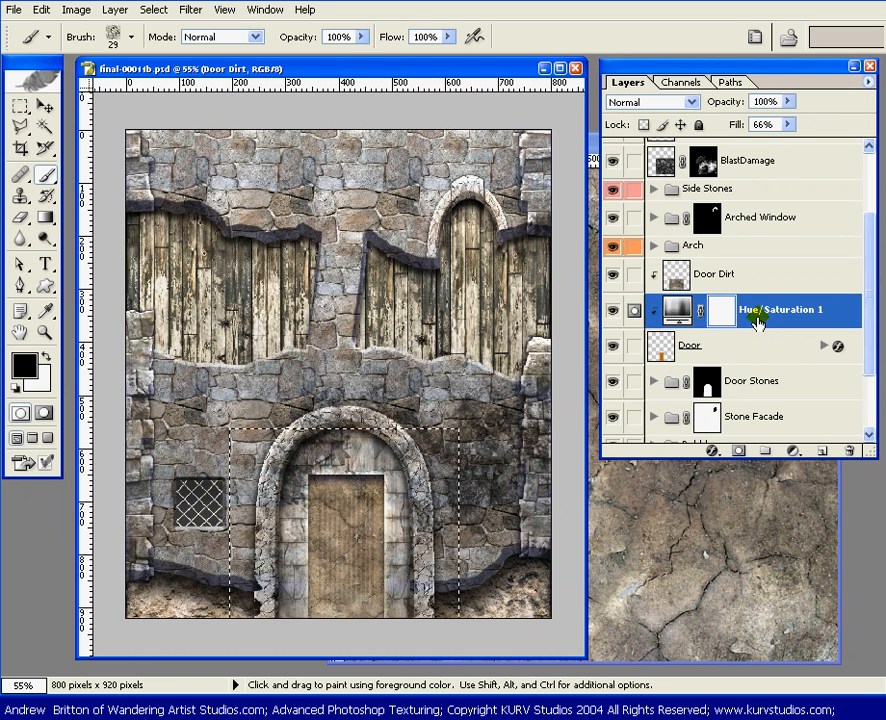
pyautogui.click(720, 311)
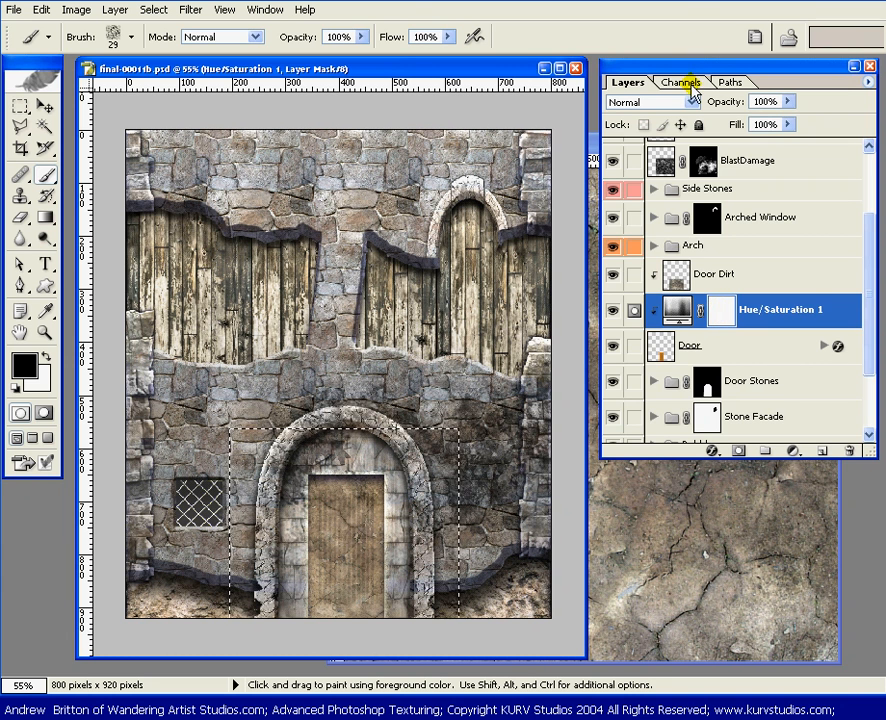
pyautogui.click(690, 84)
pyautogui.click(612, 250)
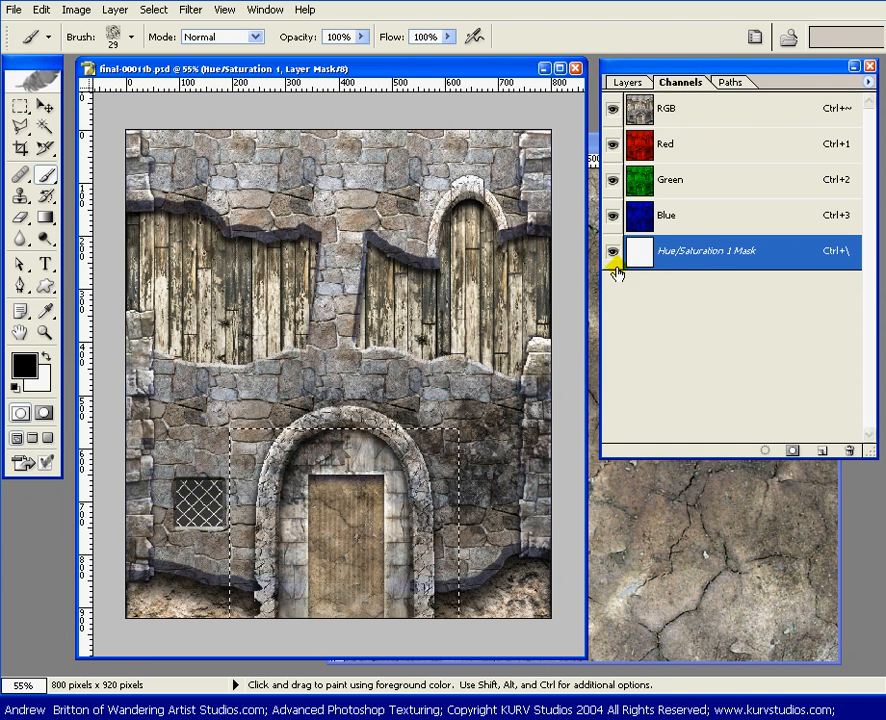
pyautogui.click(698, 253)
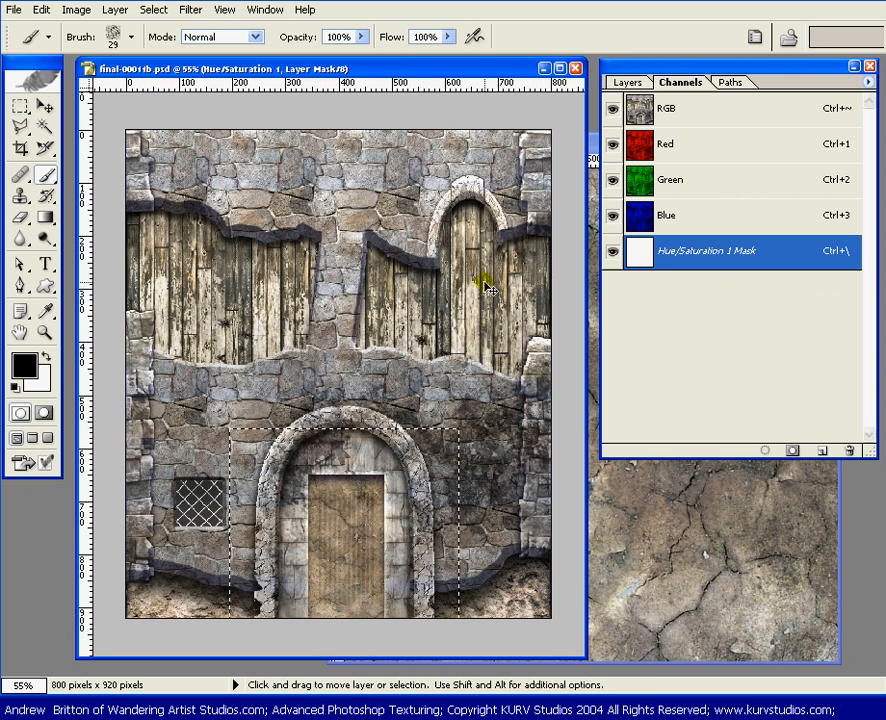
pyautogui.hotkey('alt', 'BackSpace')
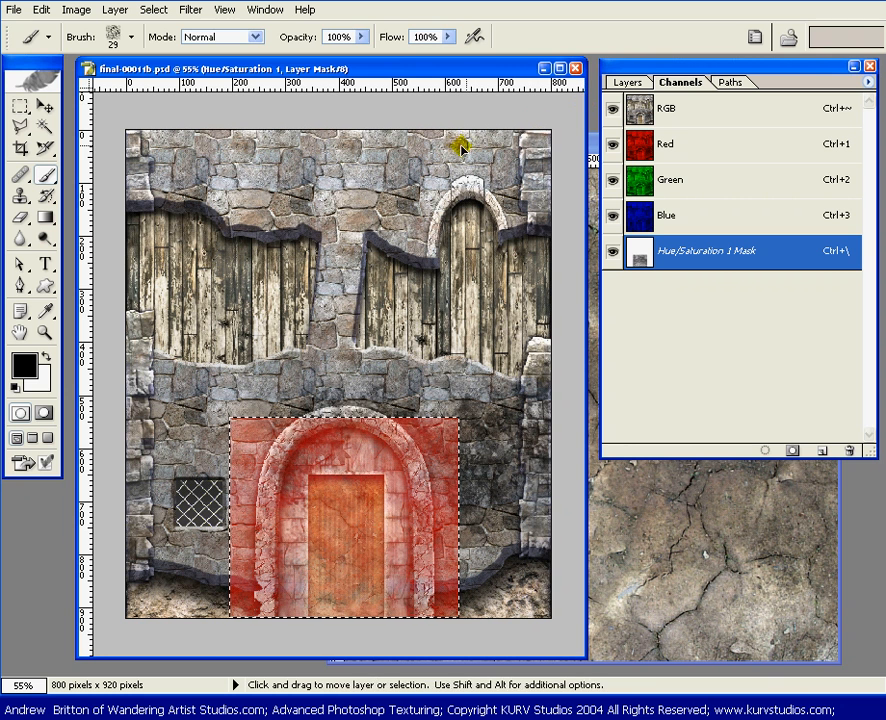
pyautogui.hotkey('ctrl', 'd')
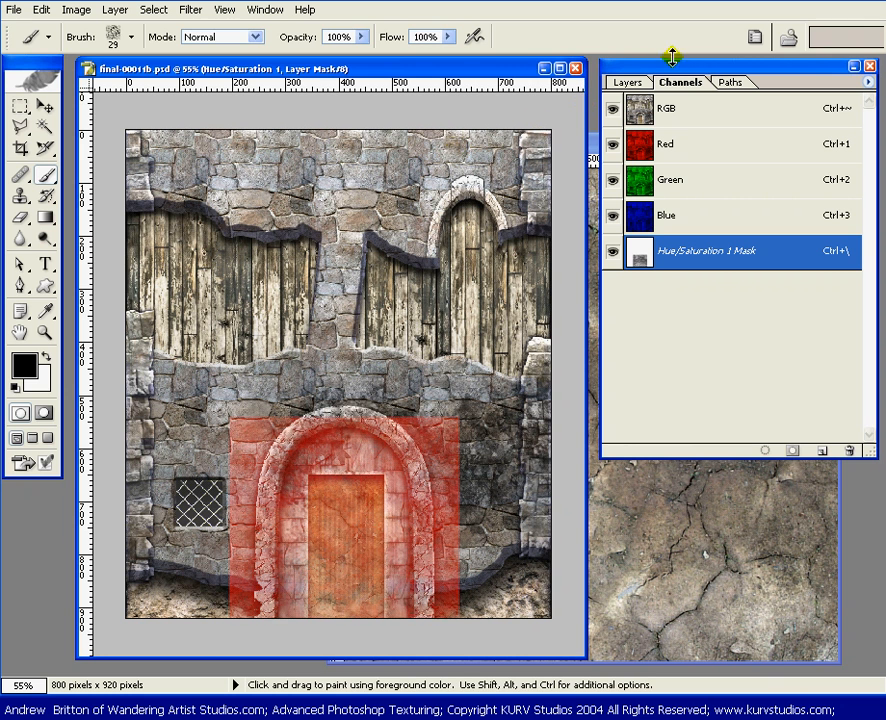
pyautogui.click(610, 253)
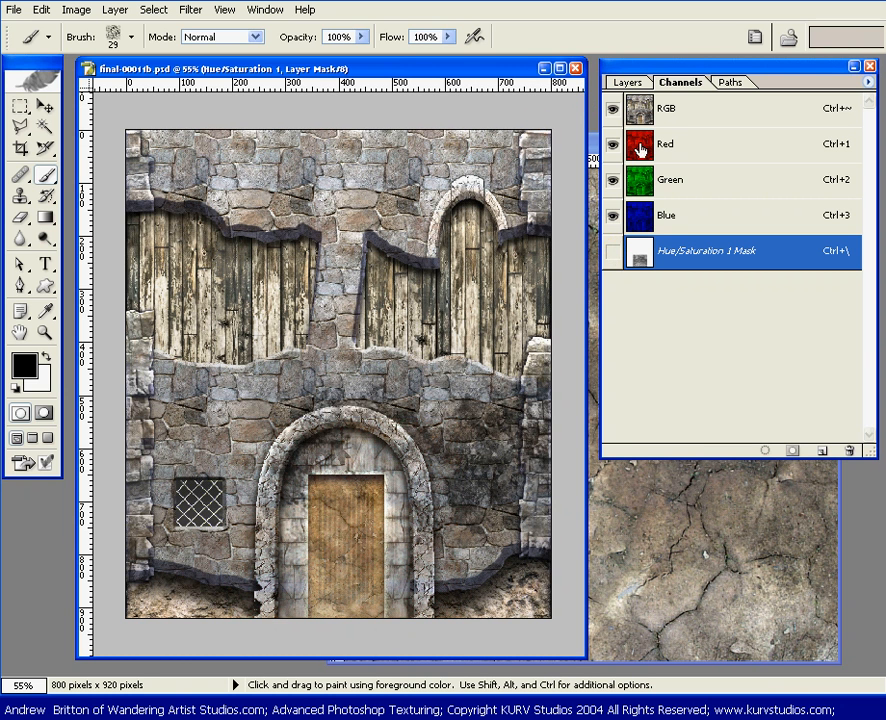
# Step: Compare the door with and without the masked Hue/Saturation 1 adjustment by toggling its visibility
pyautogui.click(628, 84)
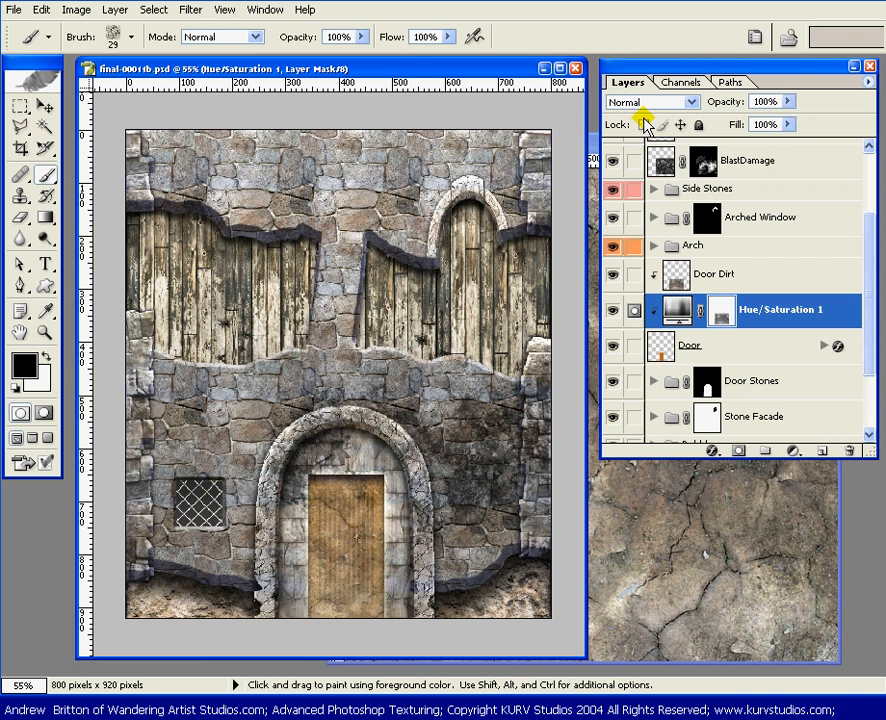
pyautogui.click(612, 312)
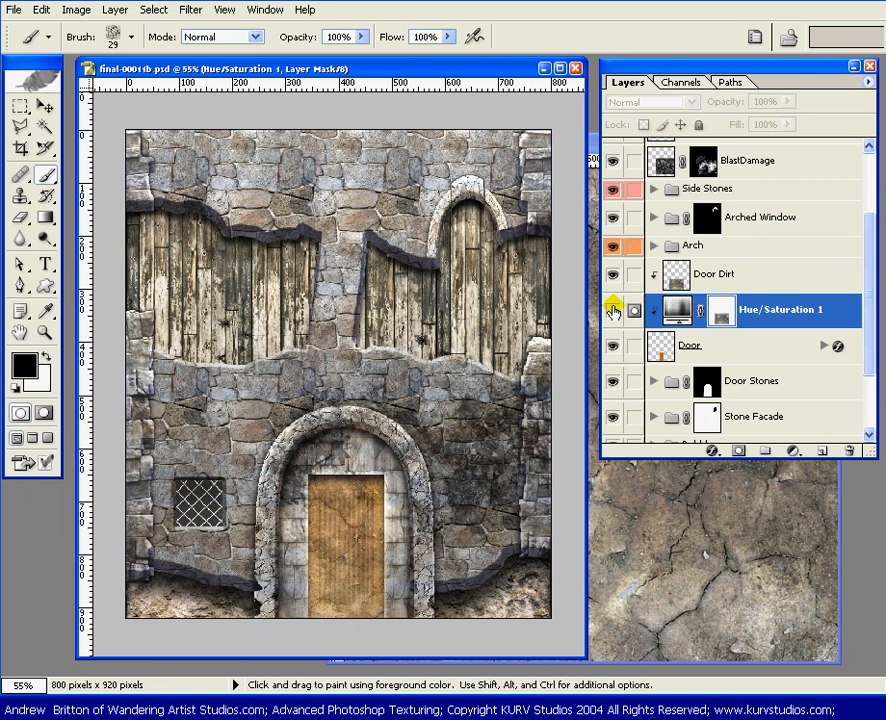
pyautogui.click(612, 312)
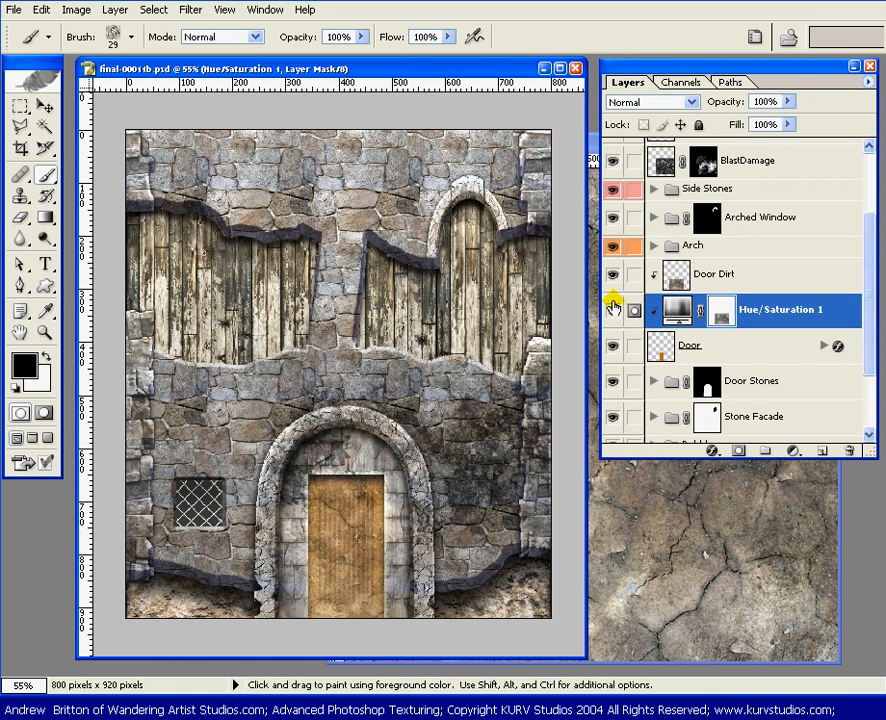
# Step: Show the Hue/Saturation 1 mask channel and apply Brightness/Contrast to it with brightness +84 and contrast +50
pyautogui.click(681, 82)
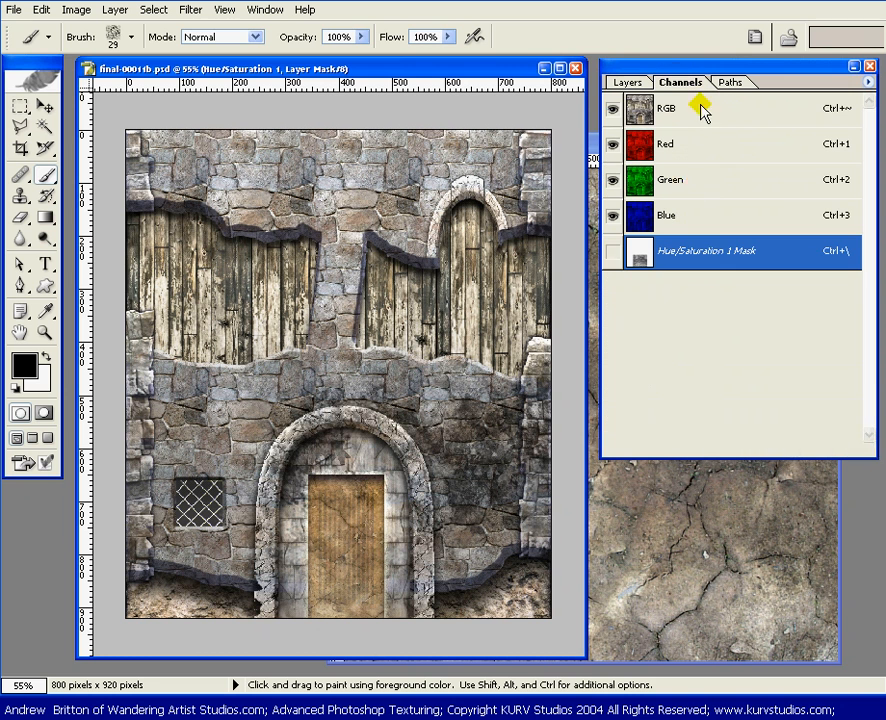
pyautogui.click(612, 256)
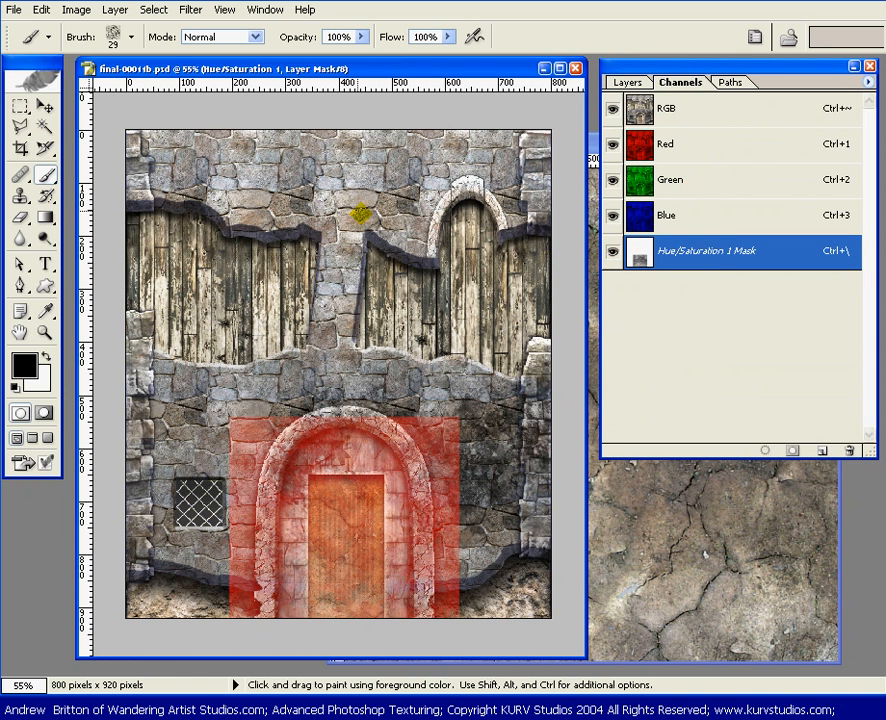
pyautogui.click(84, 13)
pyautogui.moveTo(142, 54)
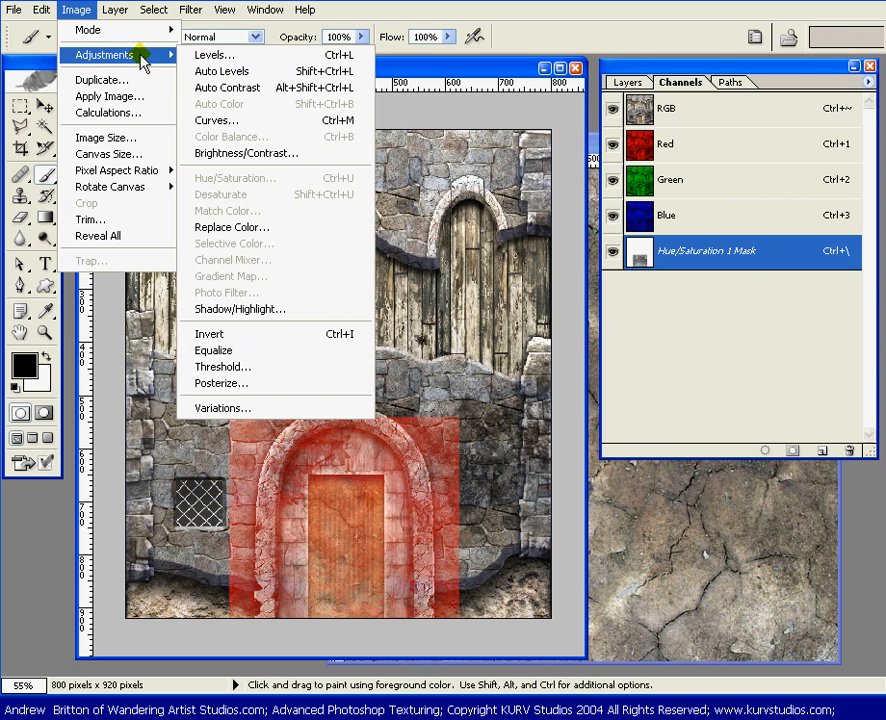
pyautogui.click(279, 154)
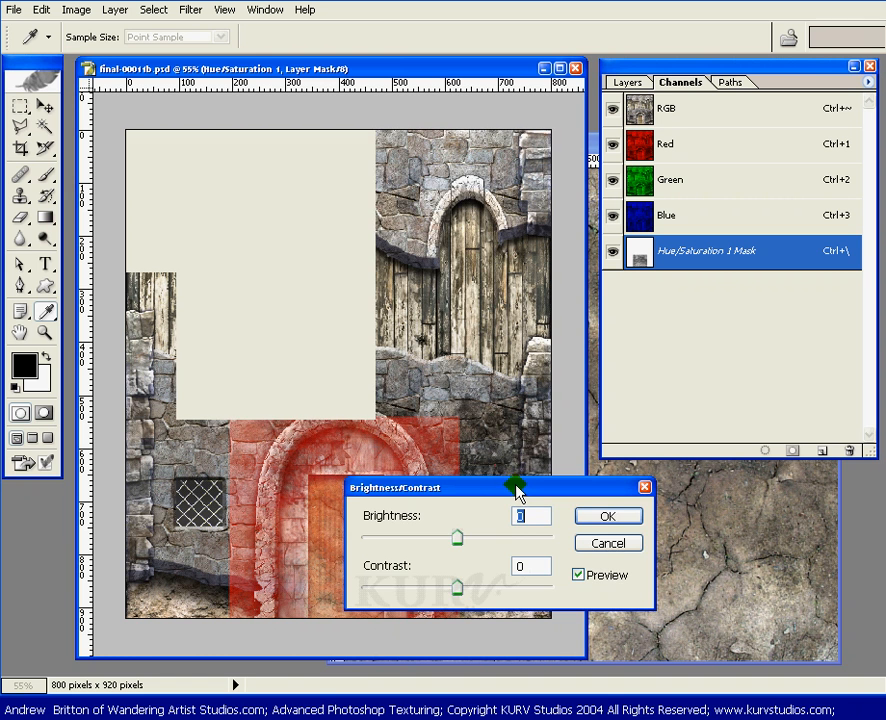
pyautogui.moveTo(517, 489); pyautogui.dragTo(370, 174)
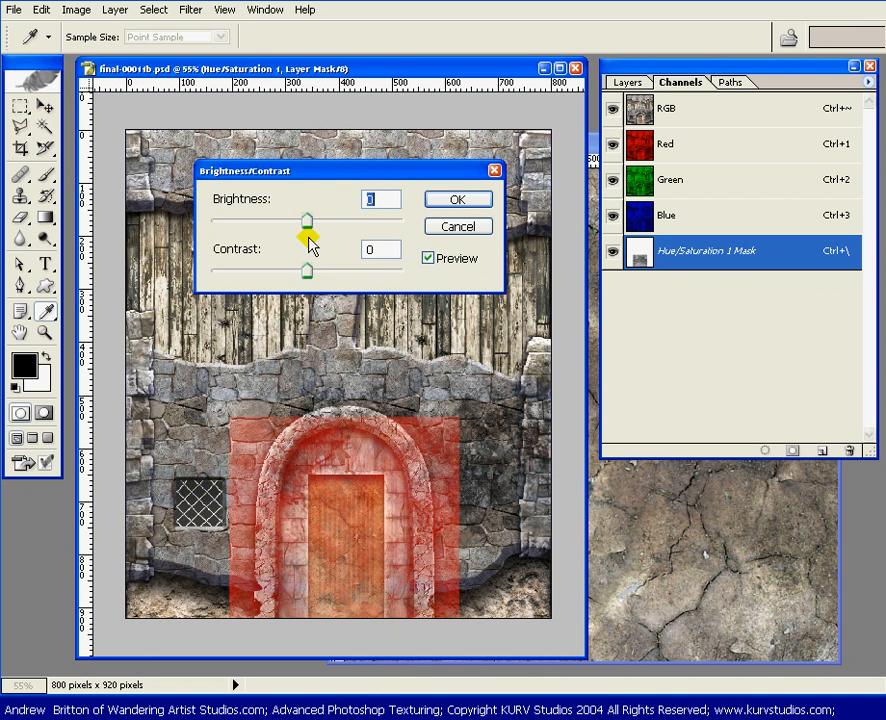
pyautogui.moveTo(308, 271); pyautogui.dragTo(337, 275)
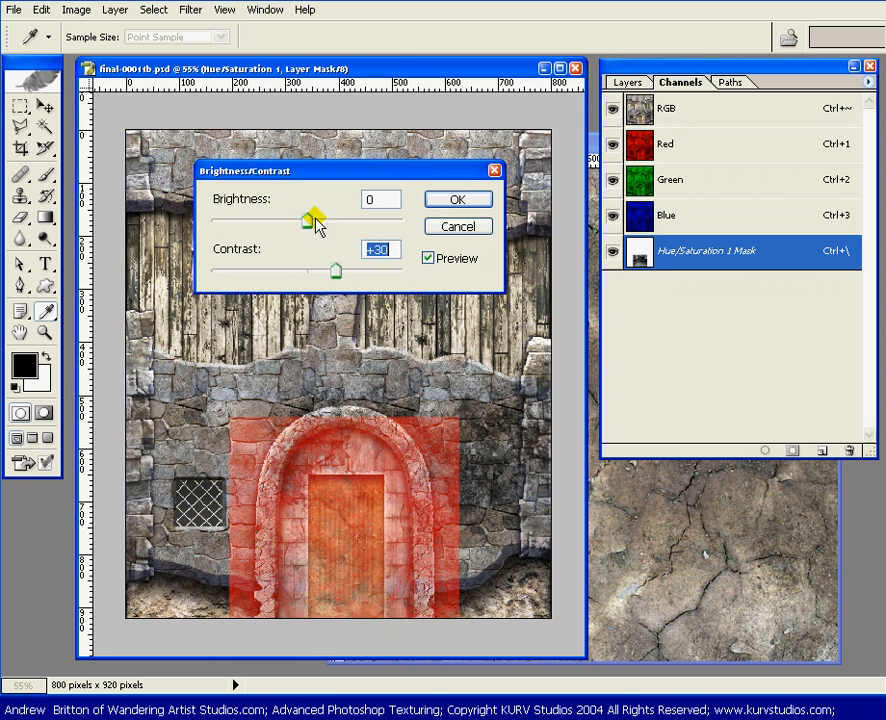
pyautogui.moveTo(310, 224); pyautogui.dragTo(355, 226)
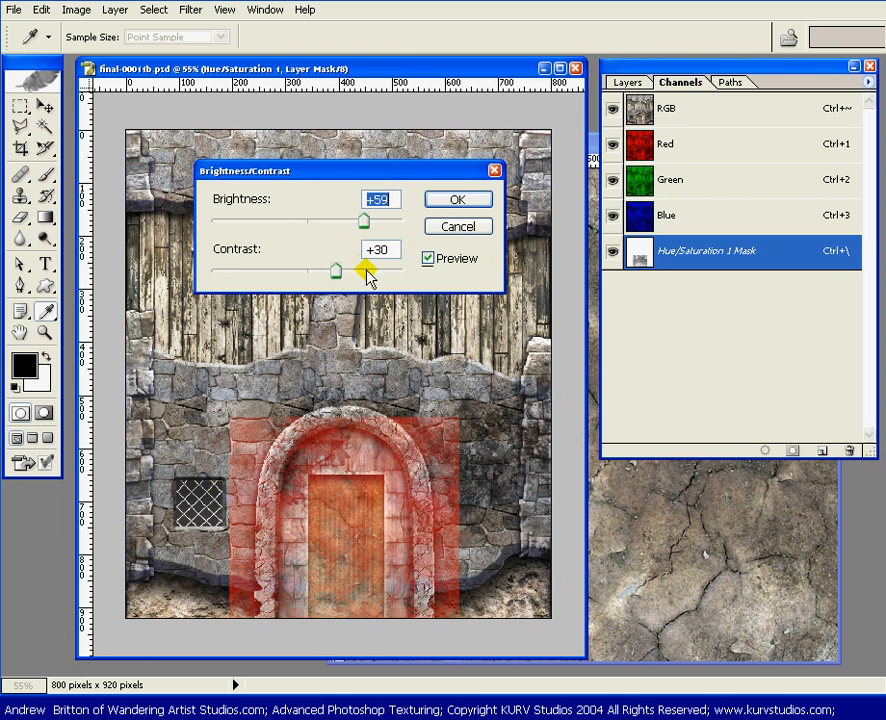
pyautogui.moveTo(340, 277); pyautogui.dragTo(358, 280)
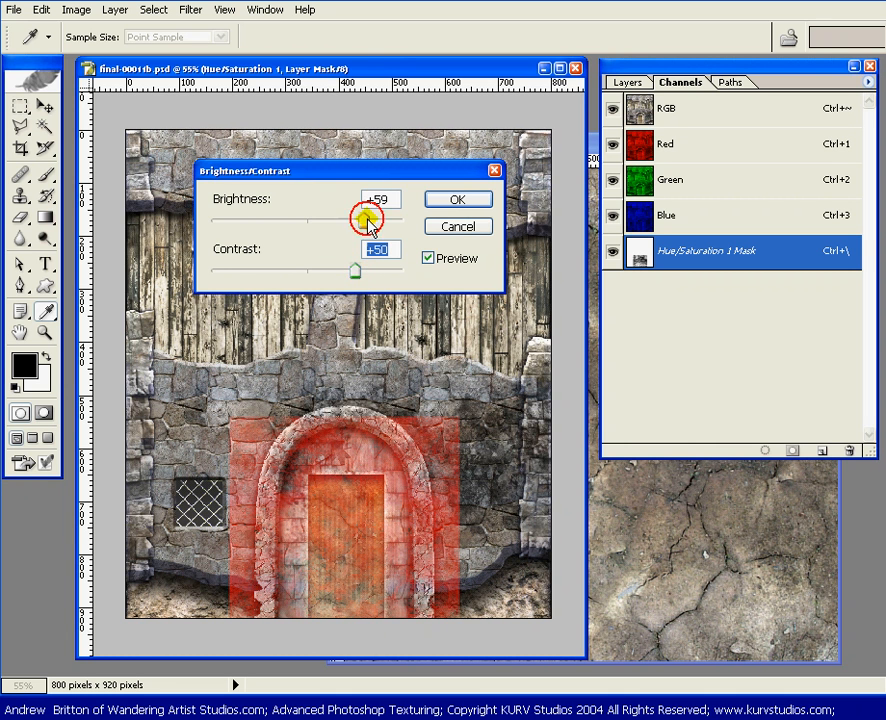
pyautogui.moveTo(364, 219); pyautogui.dragTo(396, 224)
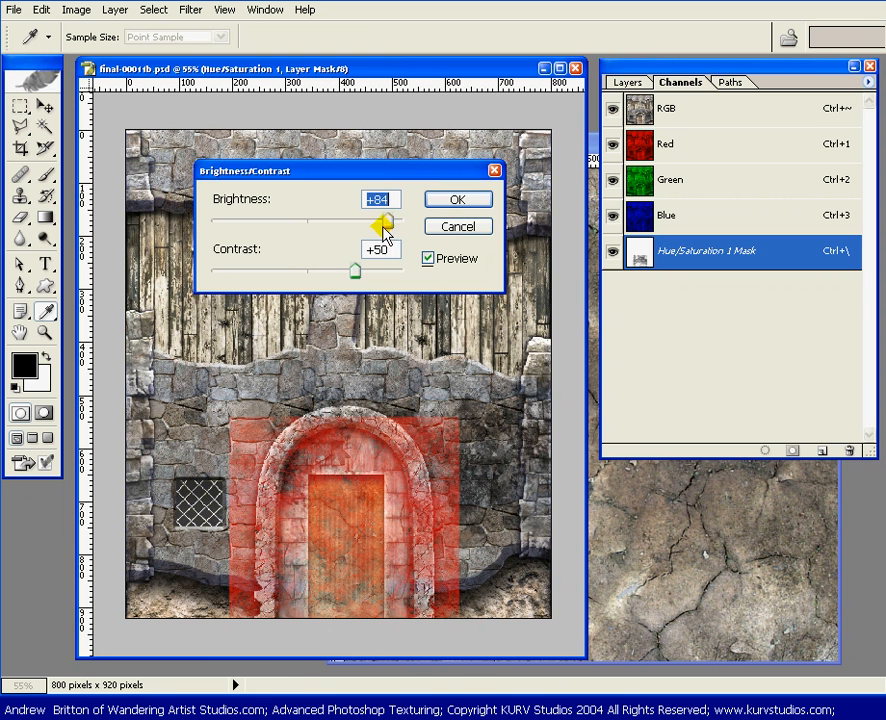
pyautogui.click(458, 200)
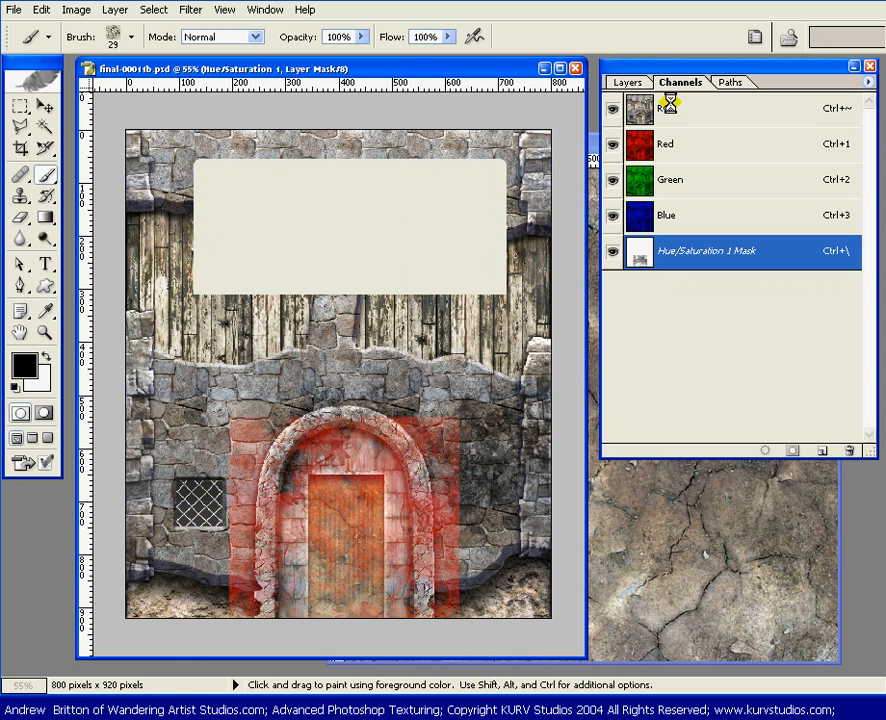
# Step: Hide the red overlay of the Hue/Saturation 1 mask and return to the layer list
pyautogui.click(628, 83)
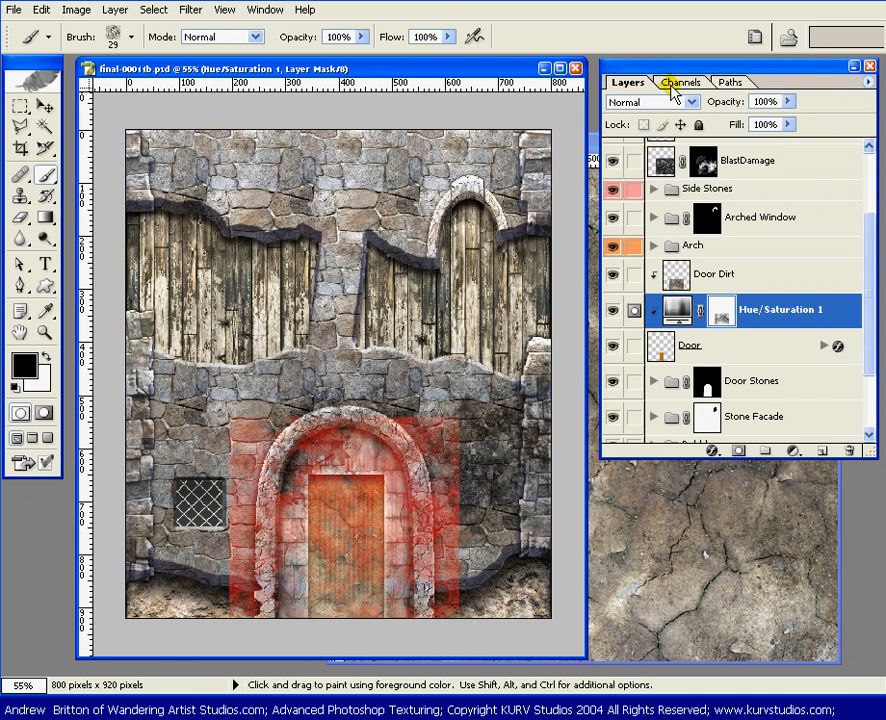
pyautogui.click(680, 82)
pyautogui.click(613, 256)
pyautogui.click(628, 82)
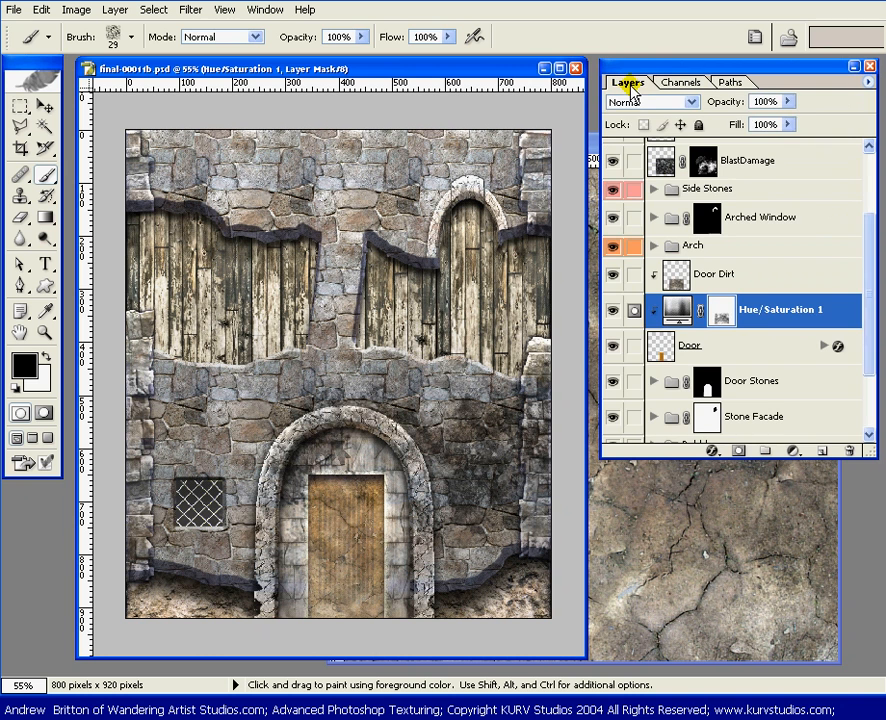
# Step: Compare the door with and without the mask's contrast change, the Hue/Saturation 1 adjustment and the Door Dirt layer
pyautogui.click(612, 311)
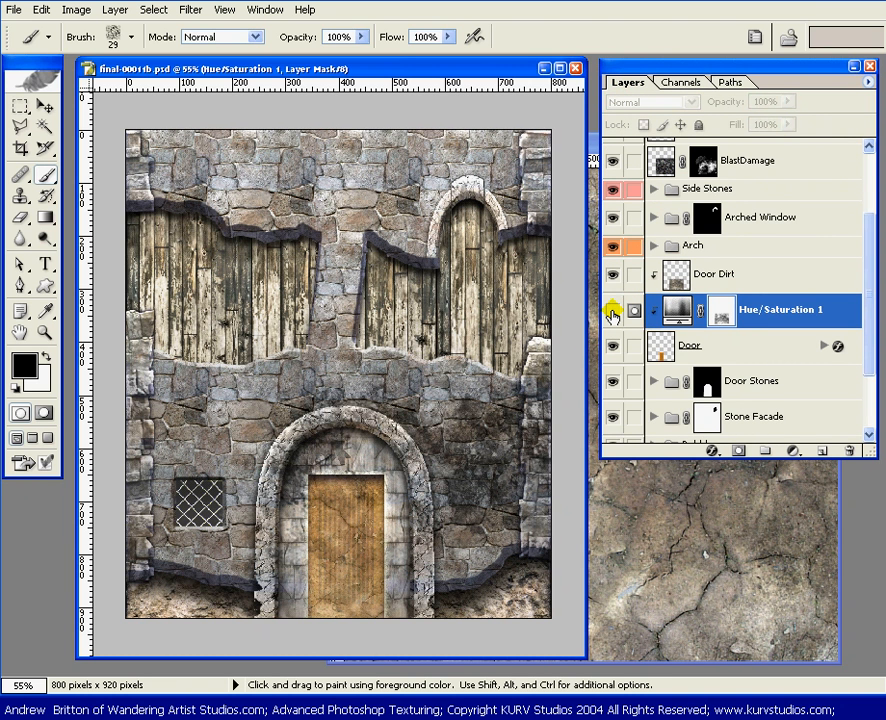
pyautogui.click(612, 311)
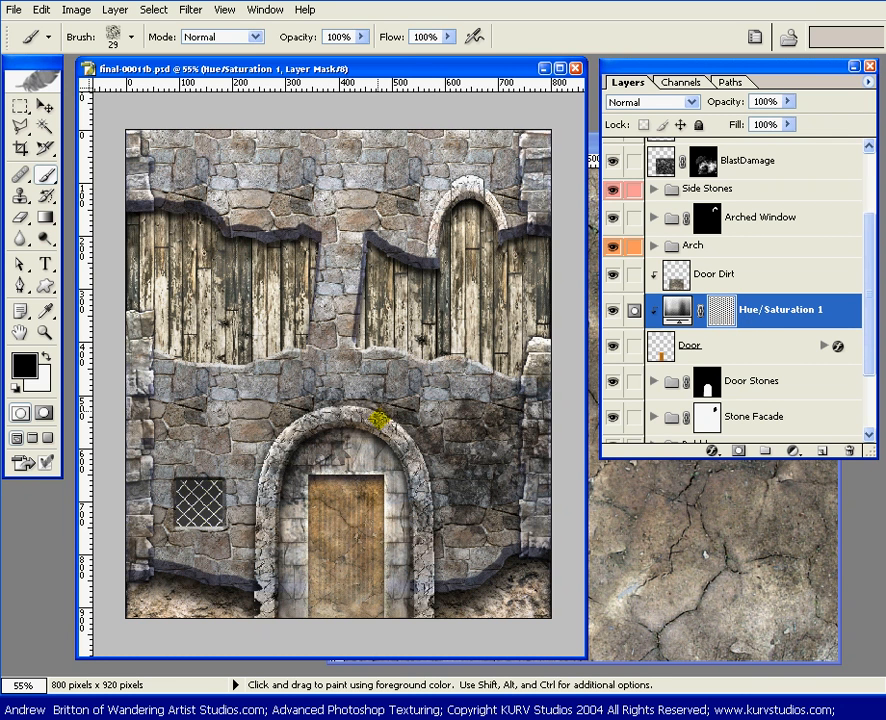
pyautogui.hotkey('ctrl', 'z')
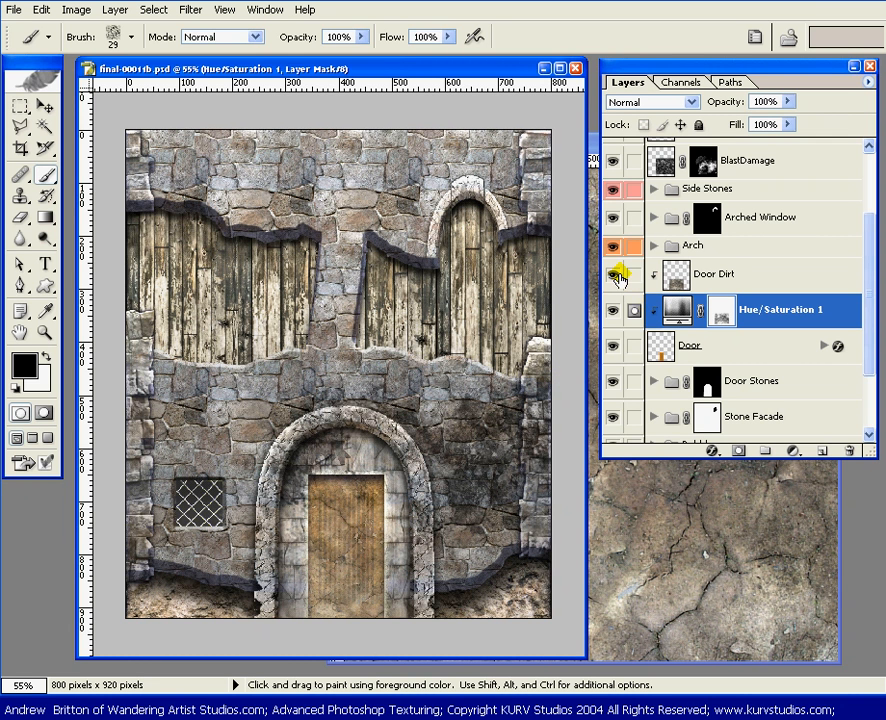
pyautogui.moveTo(618, 285); pyautogui.dragTo(631, 328)
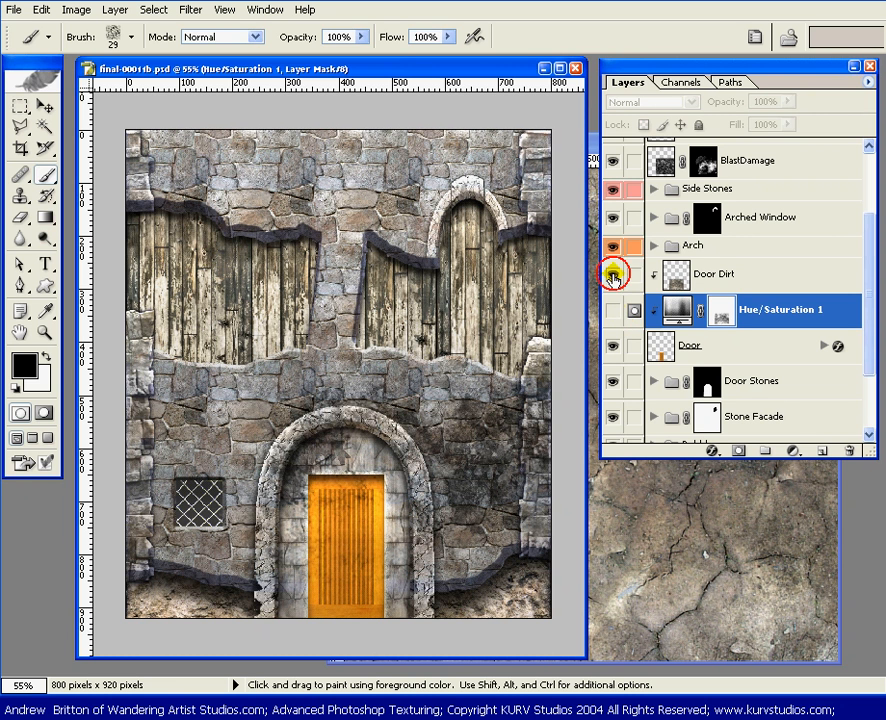
pyautogui.moveTo(622, 276); pyautogui.dragTo(626, 330)
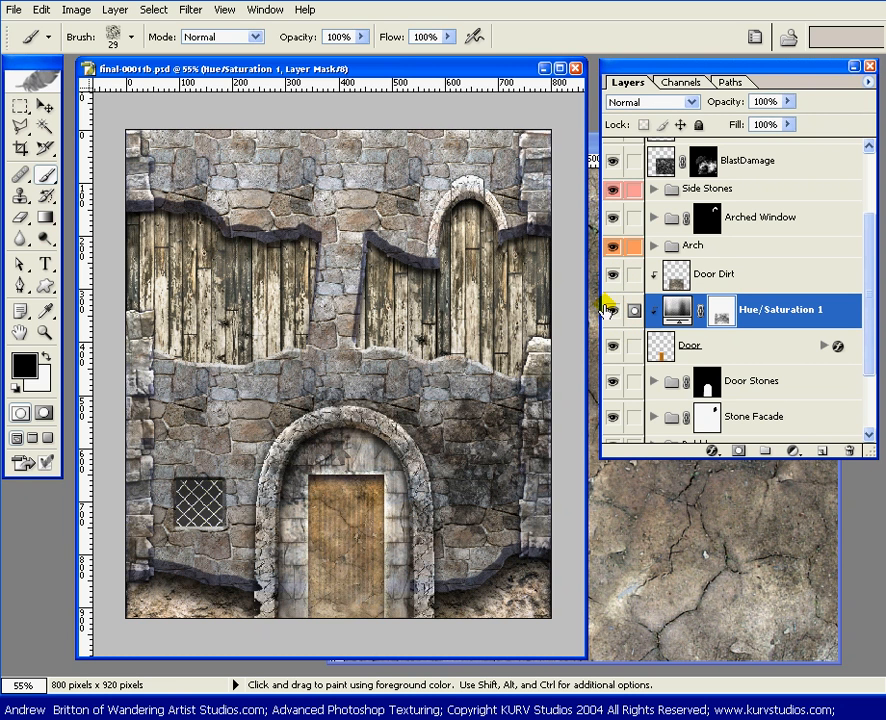
pyautogui.moveTo(614, 274); pyautogui.dragTo(624, 340)
# Step: Add a layer mask to Door Dirt from the Hue/Saturation 1 mask's selection, deselect, and compare the door with the mask disabled and enabled
pyautogui.hotkey('alt', ']')
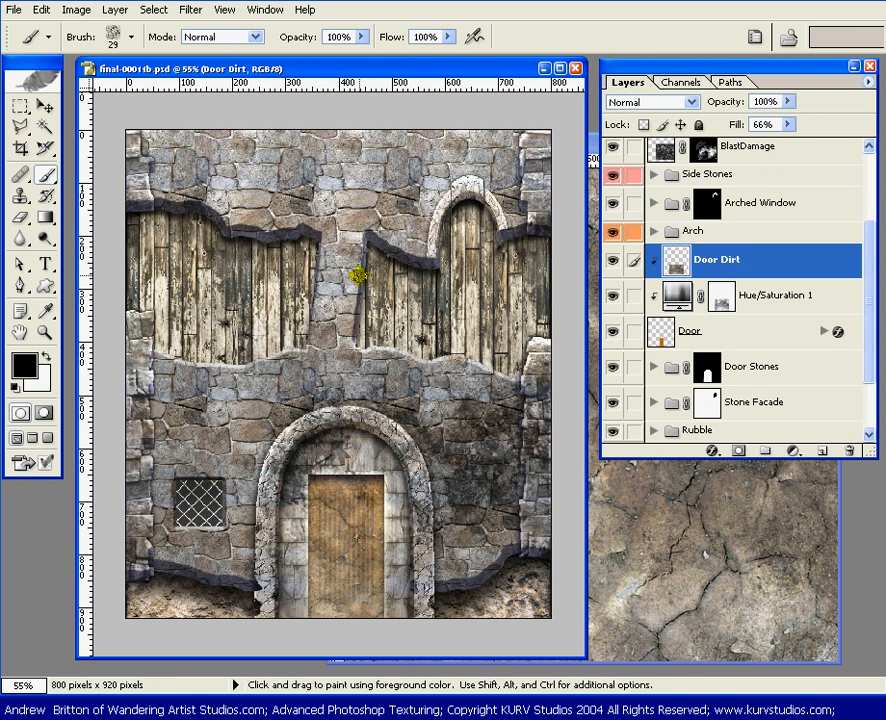
pyautogui.press('v')
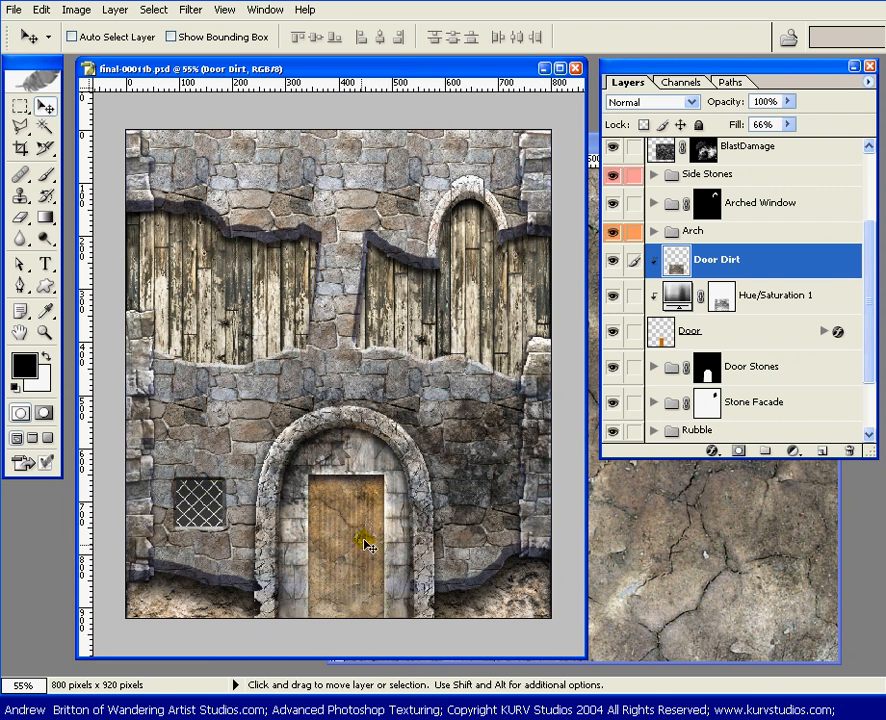
pyautogui.moveTo(356, 553)
pyautogui.mouseDown()
pyautogui.moveTo(332, 518)
pyautogui.moveTo(361, 516)
pyautogui.moveTo(348, 526)
pyautogui.moveTo(354, 520)
pyautogui.mouseUp()
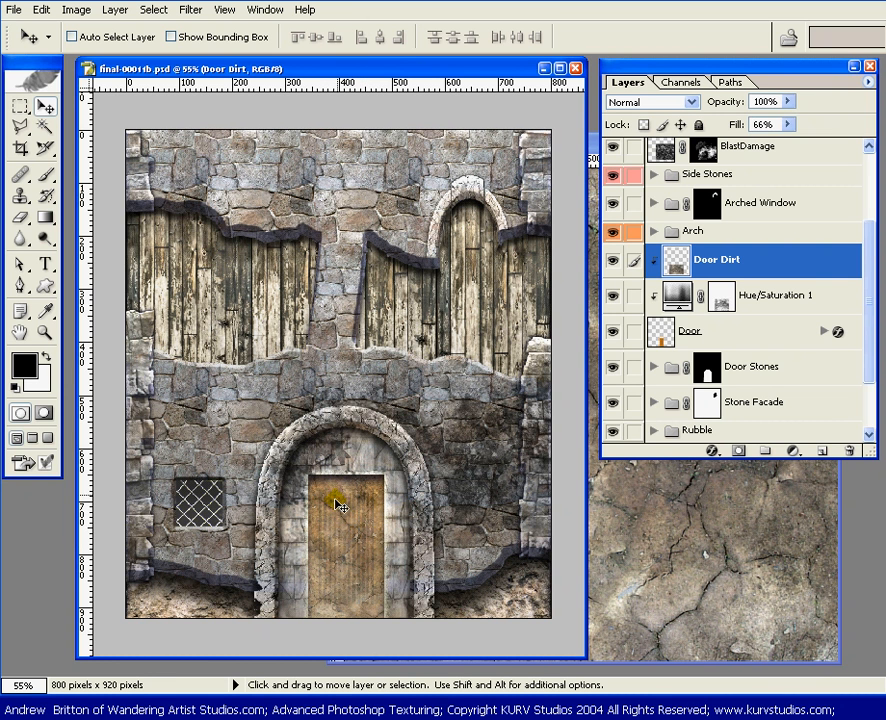
pyautogui.keyDown('ctrl'); pyautogui.click(719, 298); pyautogui.keyUp('ctrl')
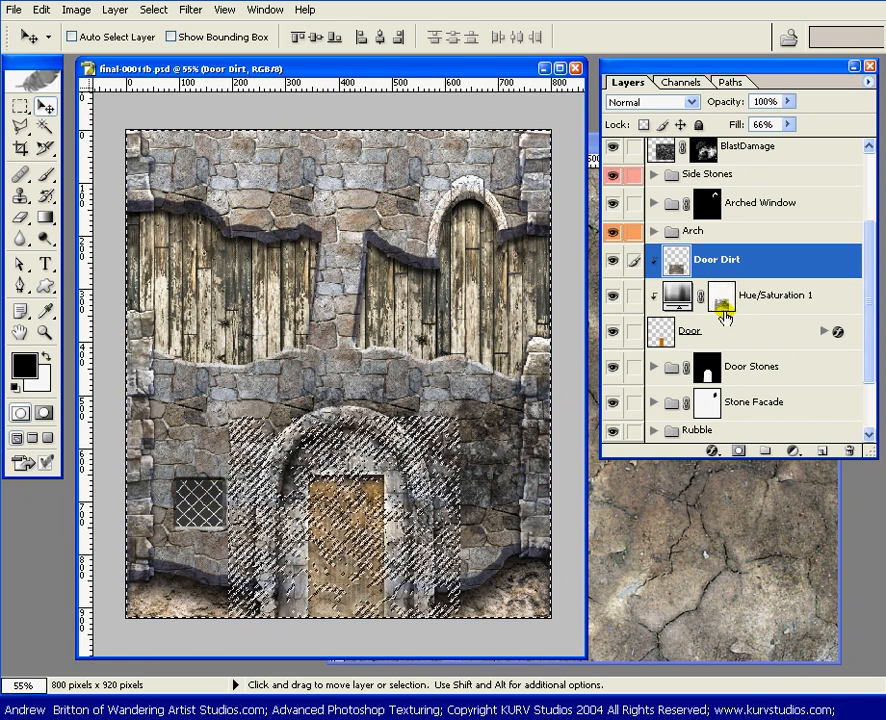
pyautogui.click(723, 304)
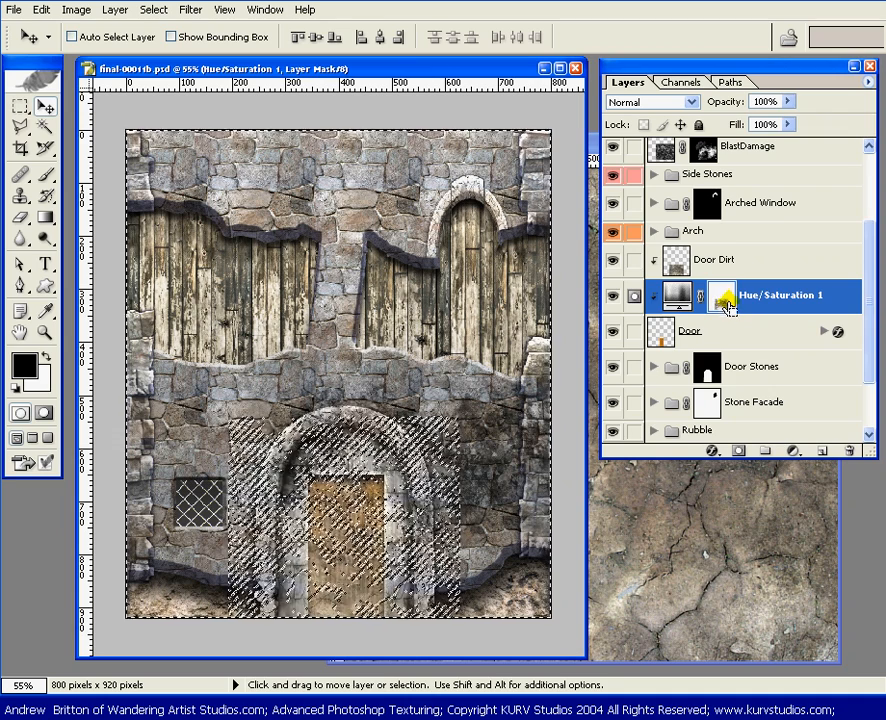
pyautogui.click(718, 264)
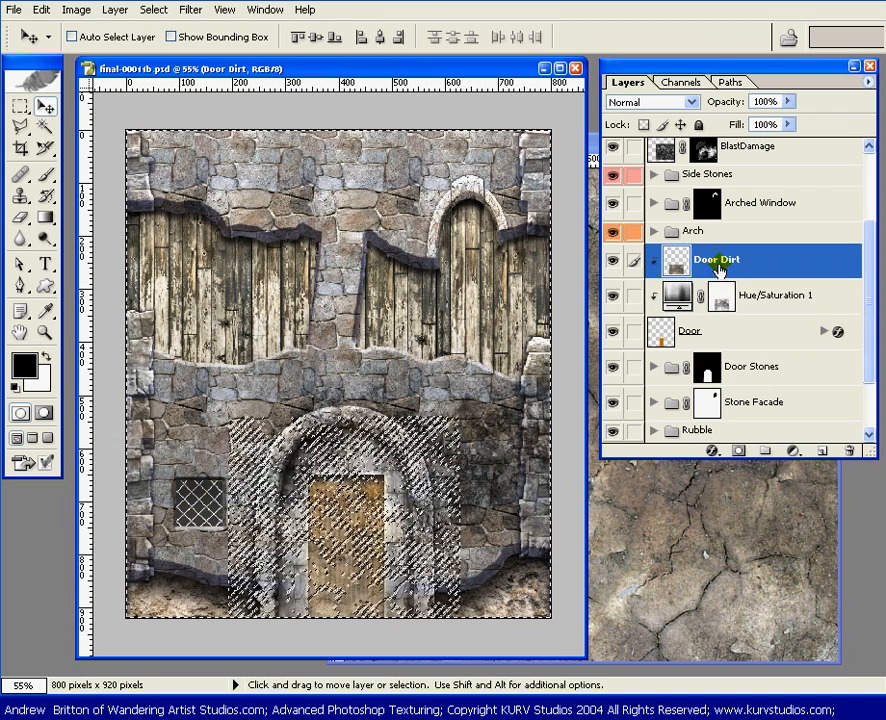
pyautogui.hotkey('shift', '6')
pyautogui.hotkey('shift', '6')
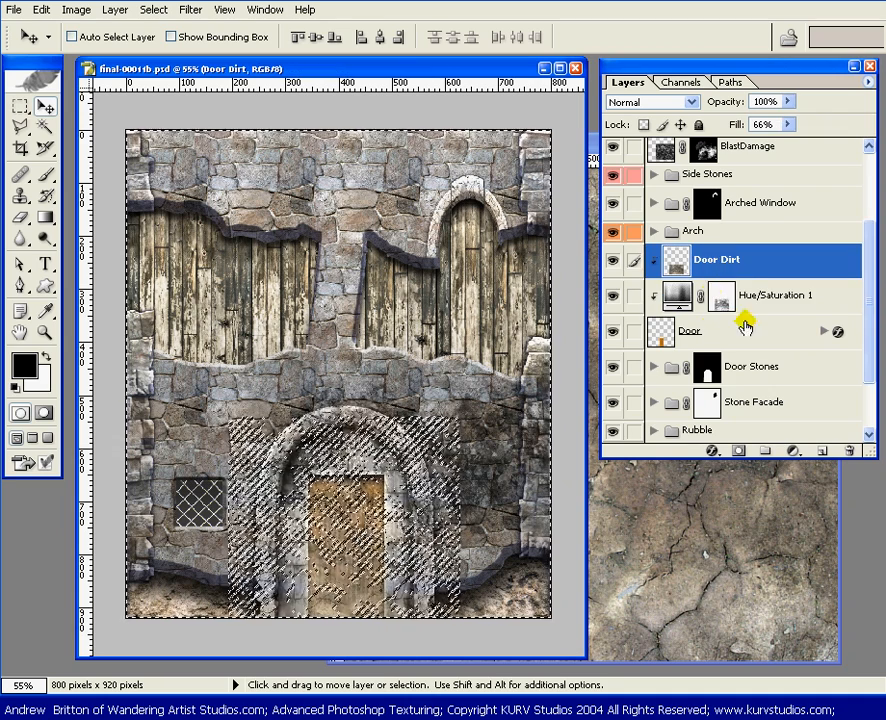
pyautogui.click(738, 451)
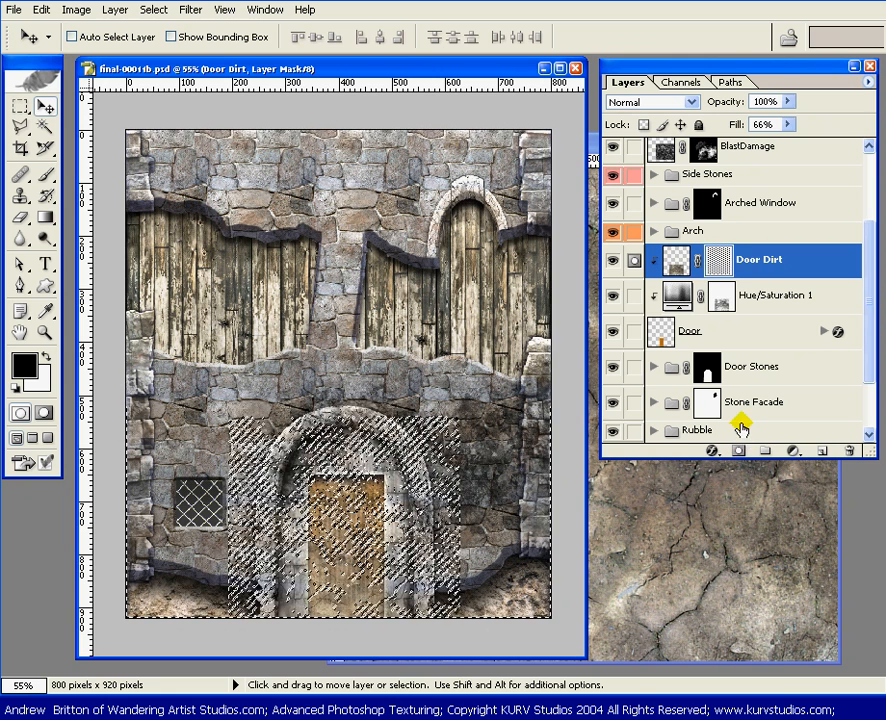
pyautogui.hotkey('ctrl', 'd')
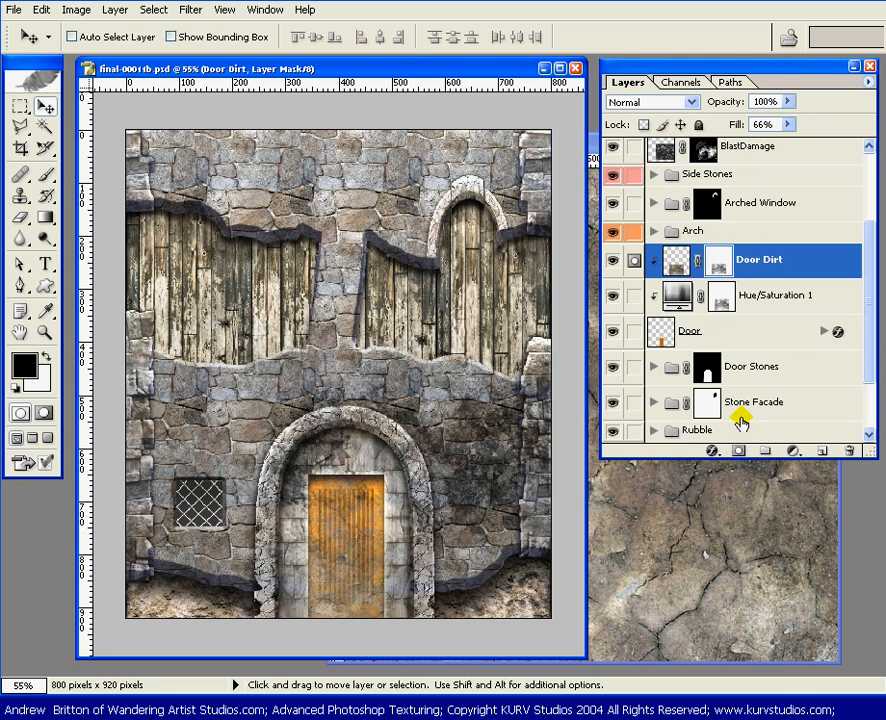
pyautogui.keyDown('shift'); pyautogui.click(720, 262); pyautogui.keyUp('shift')
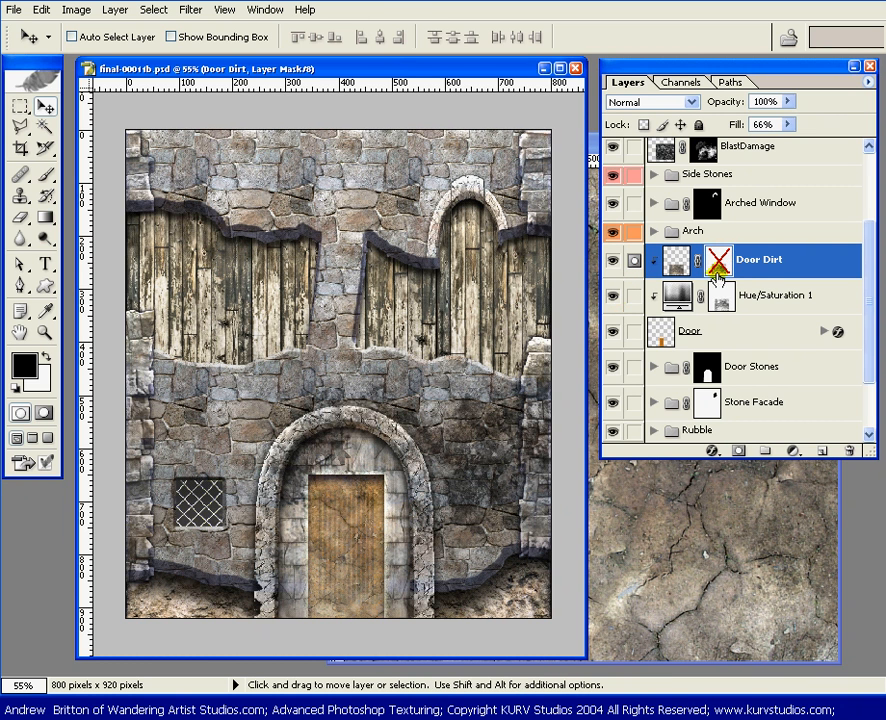
pyautogui.keyDown('shift'); pyautogui.click(720, 262); pyautogui.keyUp('shift')
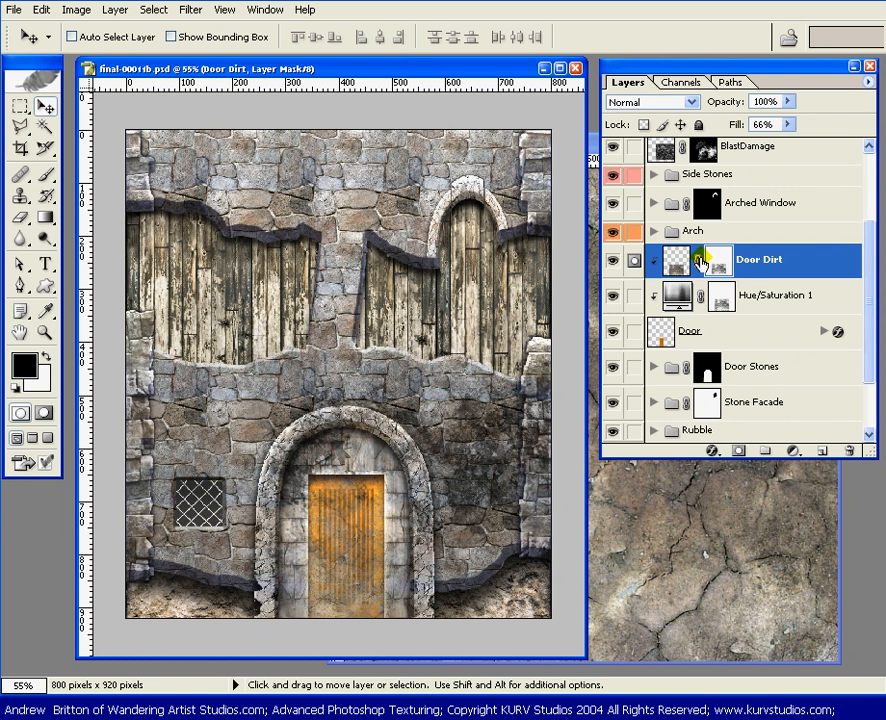
# Step: Lighten the Door Dirt mask with Curves by raising its midtones, mapping input 100 to output 144
pyautogui.click(76, 10)
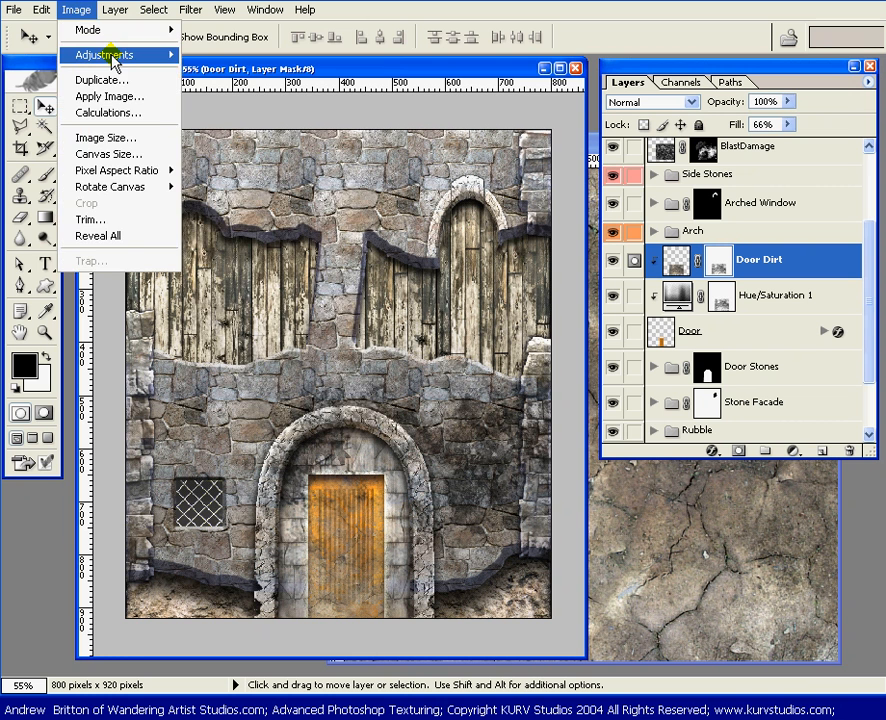
pyautogui.moveTo(120, 58)
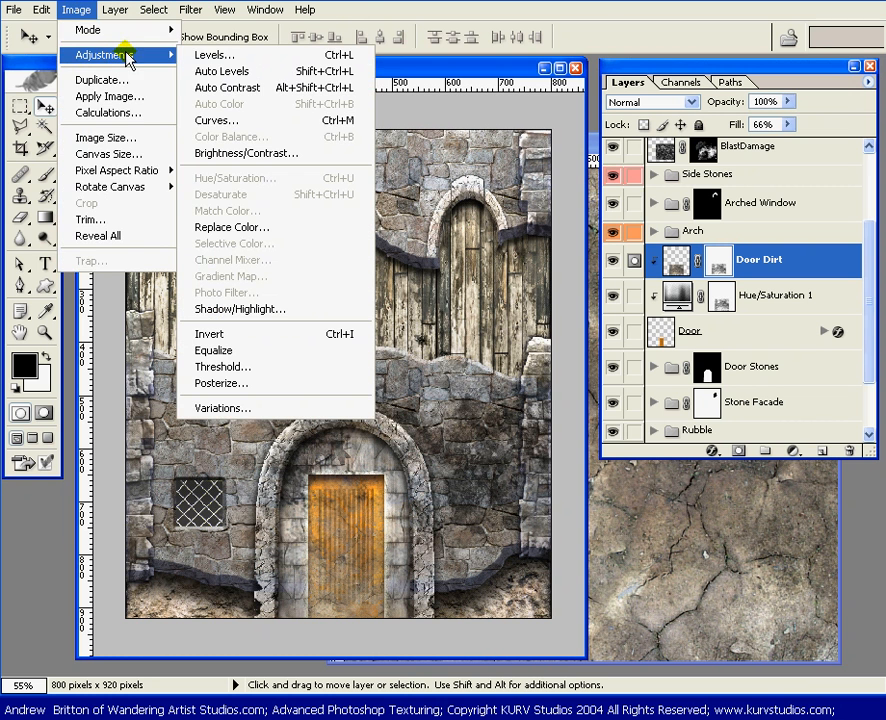
pyautogui.click(330, 121)
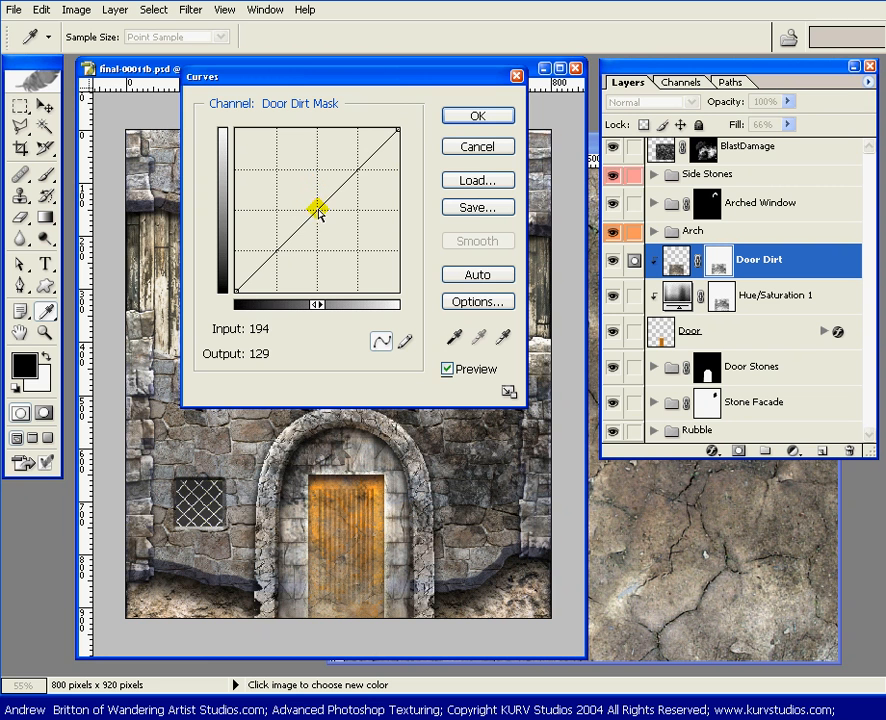
pyautogui.moveTo(312, 207)
pyautogui.mouseDown()
pyautogui.moveTo(293, 192)
pyautogui.moveTo(317, 218)
pyautogui.mouseUp()
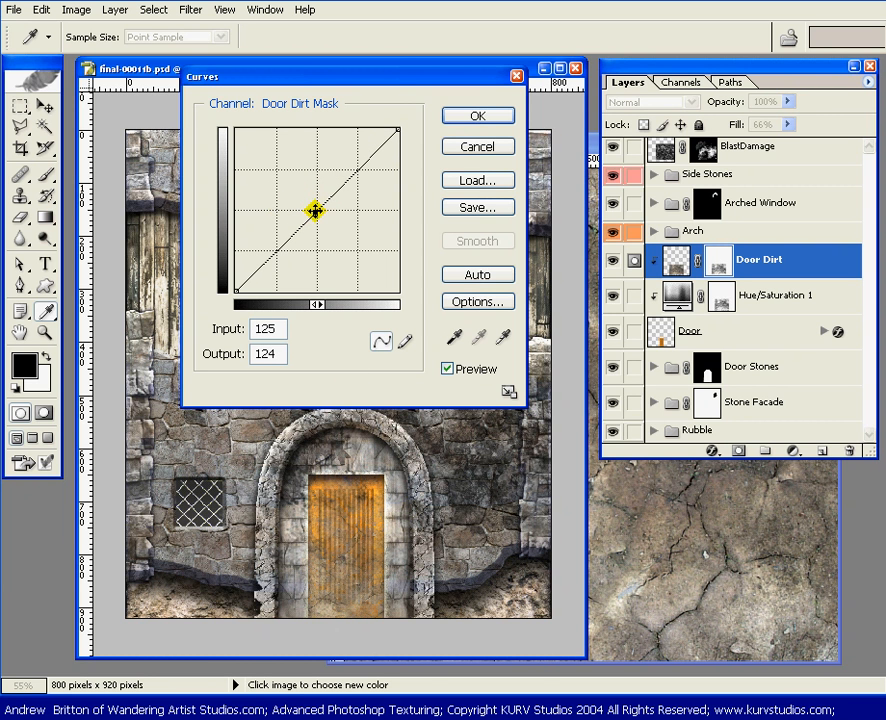
pyautogui.moveTo(312, 213); pyautogui.dragTo(299, 200)
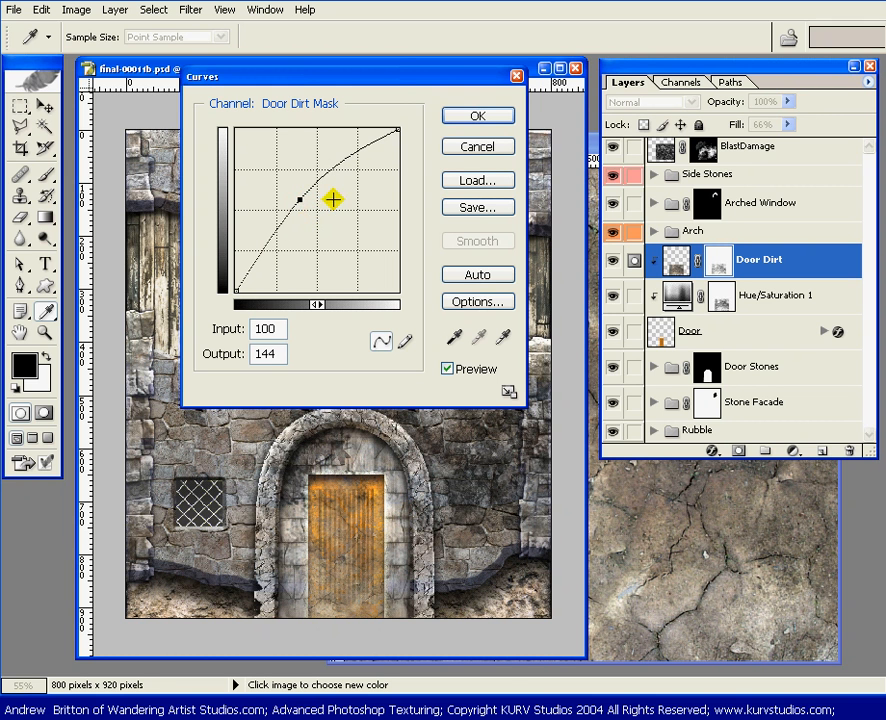
pyautogui.click(460, 118)
pyautogui.press('v')
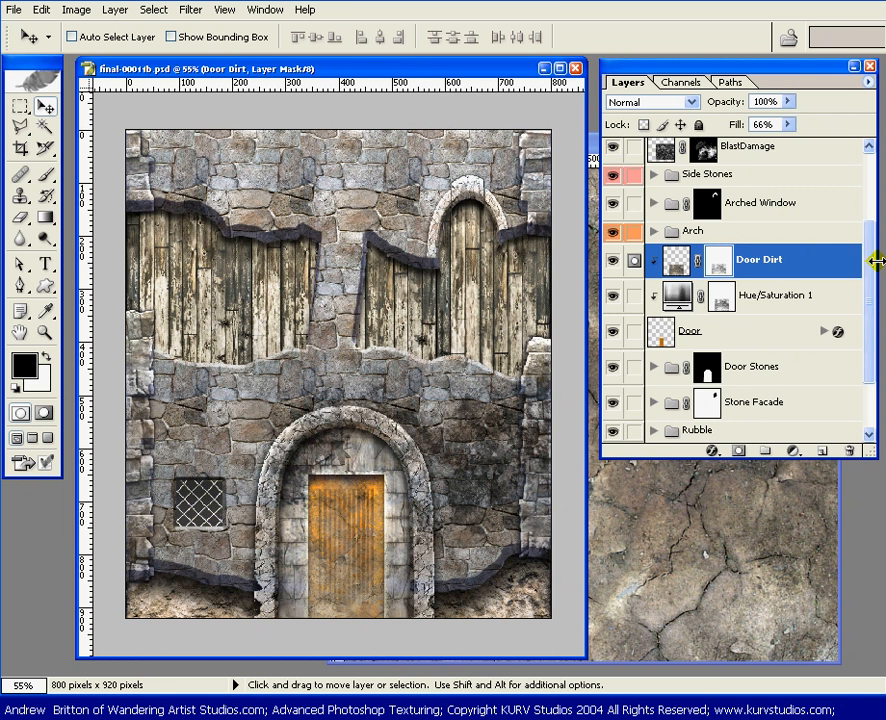
# Step: Minimize the CrackedDryingMud.jpg document and lengthen the layer list so the full layer stack of the castle image fits
pyautogui.moveTo(868, 452); pyautogui.dragTo(858, 630)
pyautogui.click(808, 650)
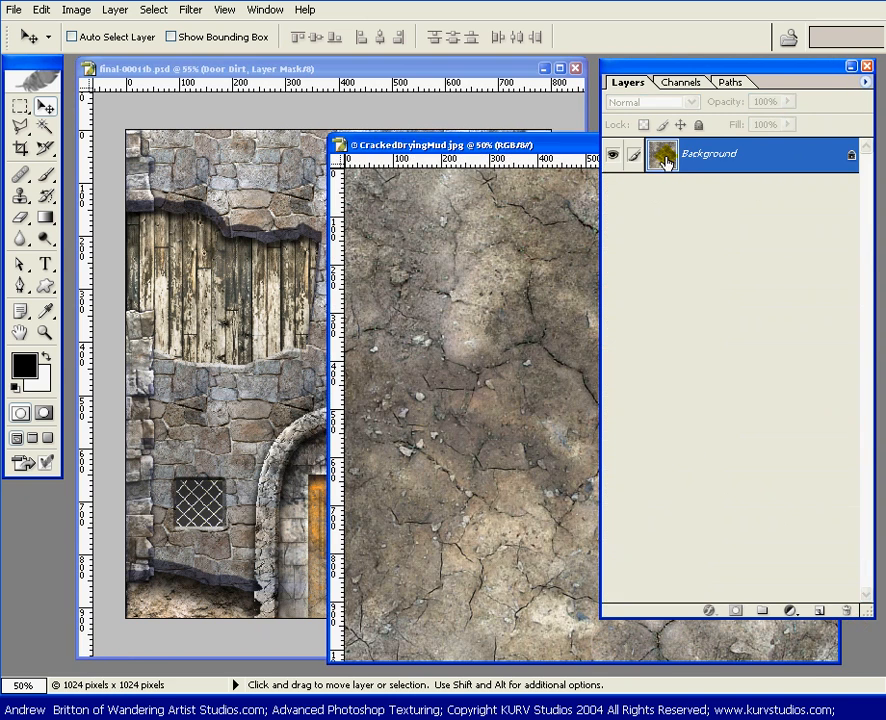
pyautogui.moveTo(590, 139); pyautogui.dragTo(366, 136)
pyautogui.click(583, 138)
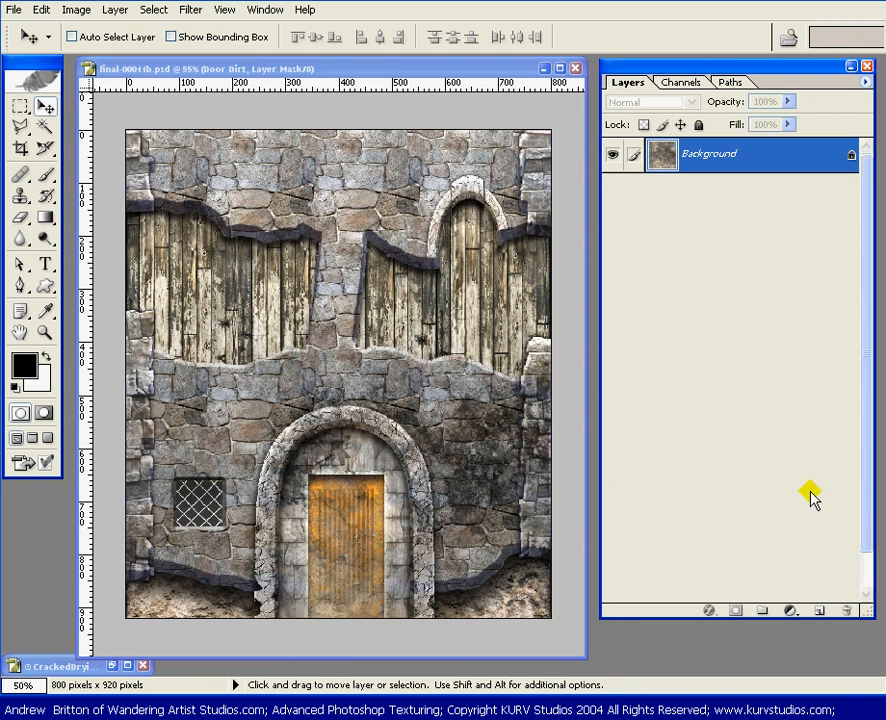
pyautogui.moveTo(866, 622); pyautogui.dragTo(879, 669)
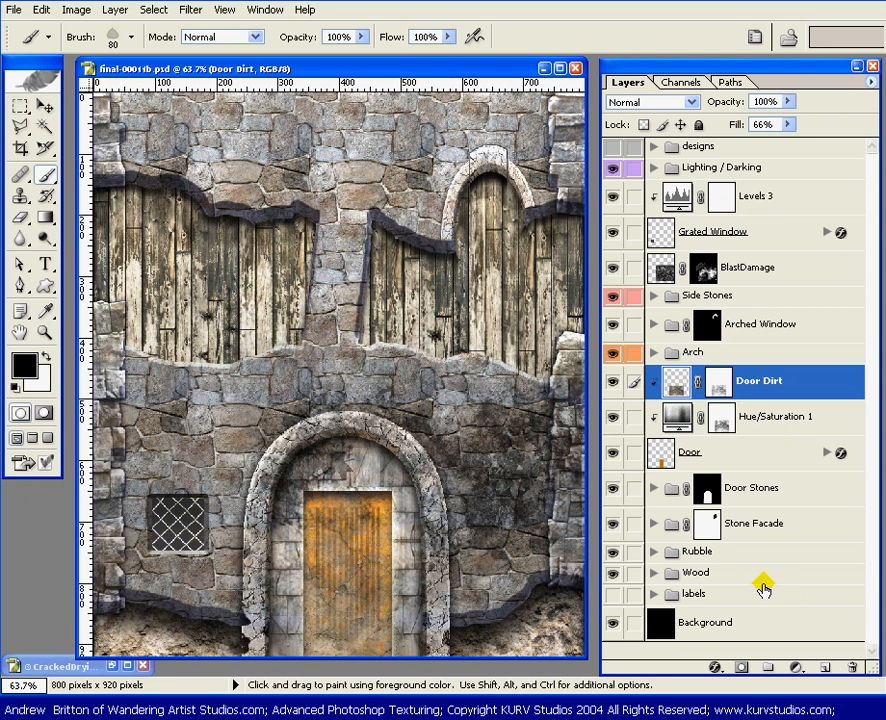
# Step: Create a new layer directly above Door Dirt, using the previous layer to create a clipping mask
pyautogui.hotkey('ctrl', 'shift', 'n')
pyautogui.moveTo(618, 636); pyautogui.dragTo(610, 534)
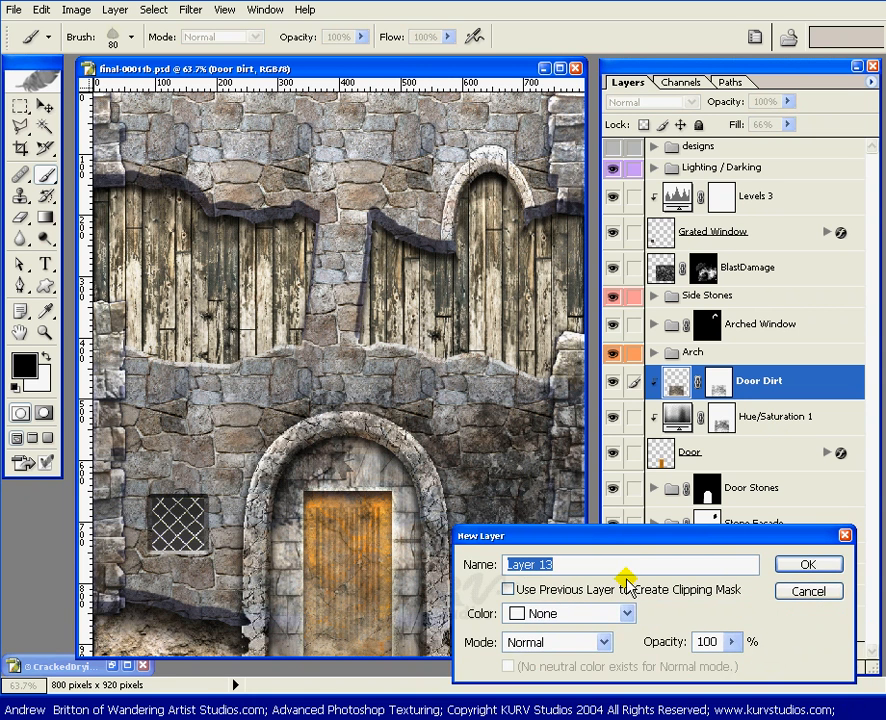
pyautogui.click(507, 590)
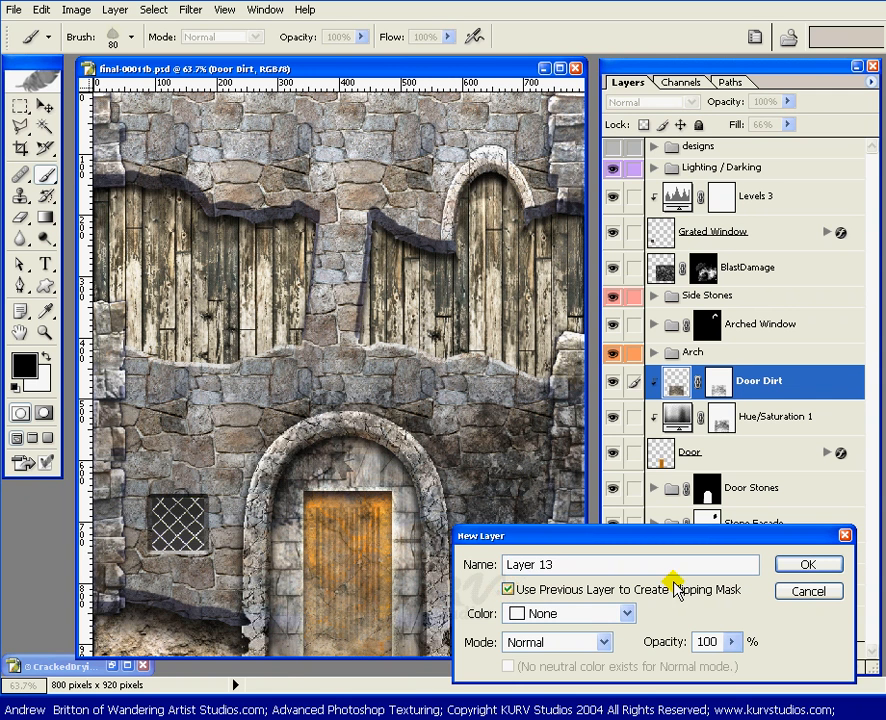
pyautogui.click(809, 564)
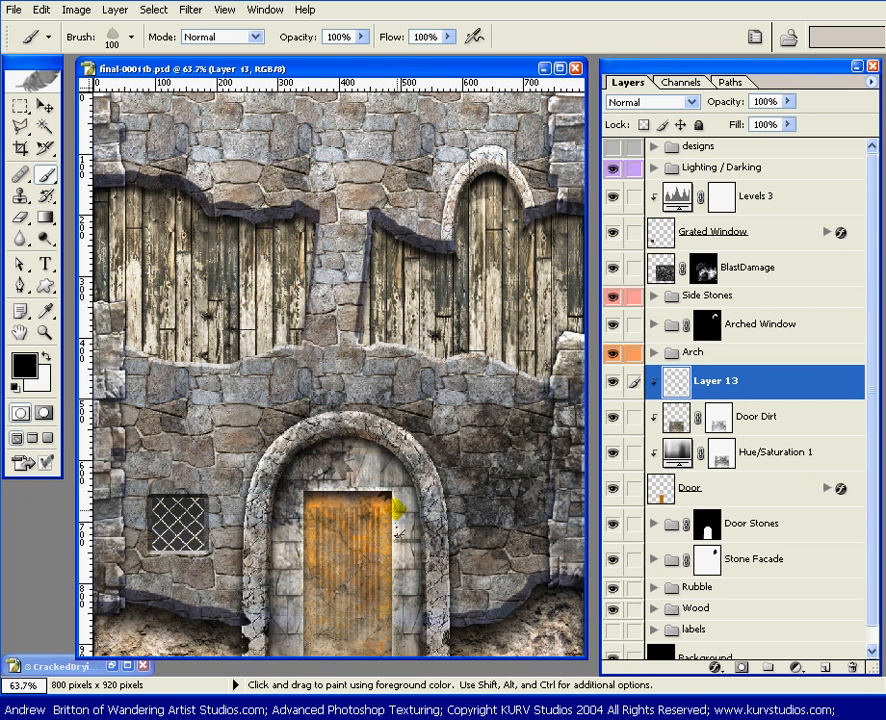
# Step: Paint black leaf-shaped damage patches with the size 100 brush along both sides of the door on the new clipped layer, undoing unwanted strokes
pyautogui.click(394, 520)
pyautogui.hotkey('ctrl', 'z')
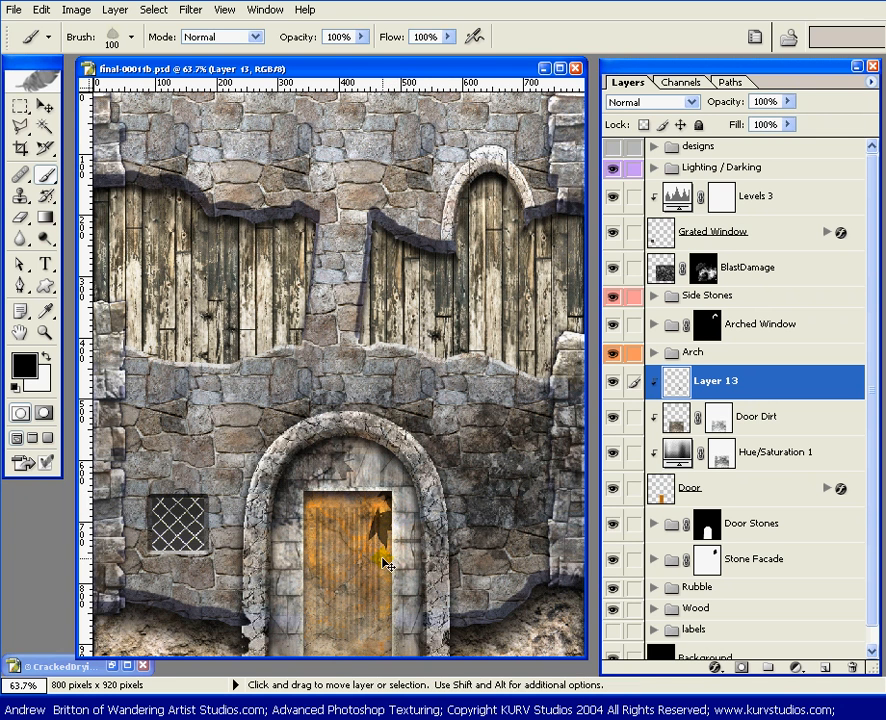
pyautogui.click(396, 531)
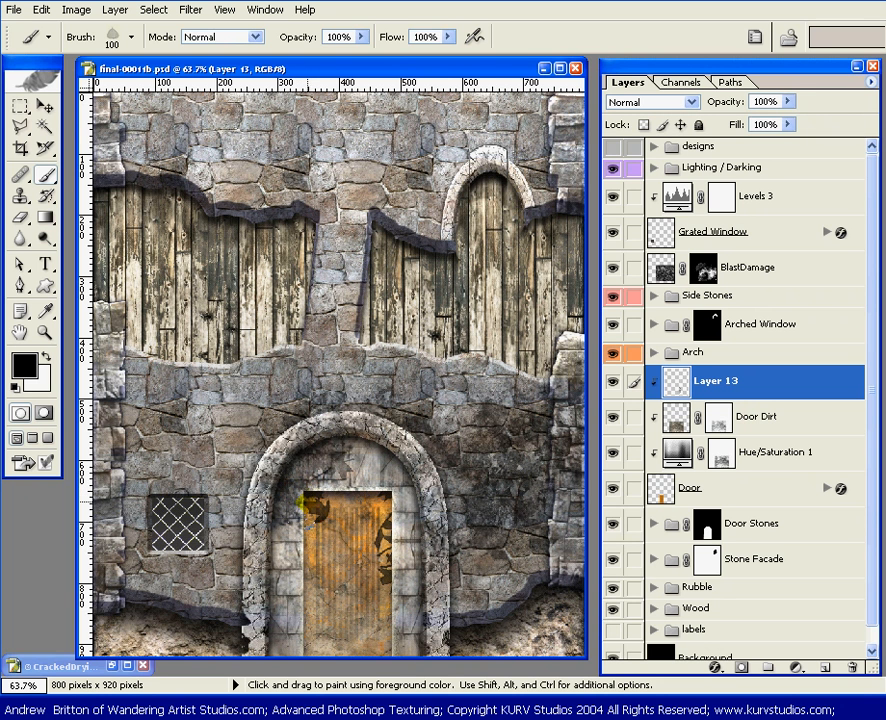
pyautogui.press('ctrl')
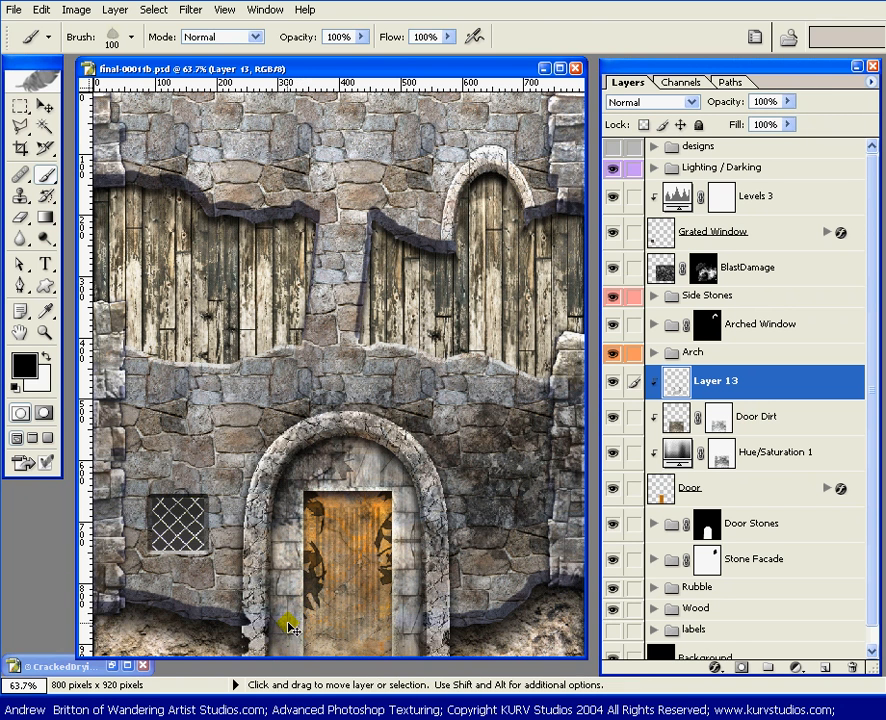
pyautogui.hotkey('ctrl', 'z')
pyautogui.click(300, 548)
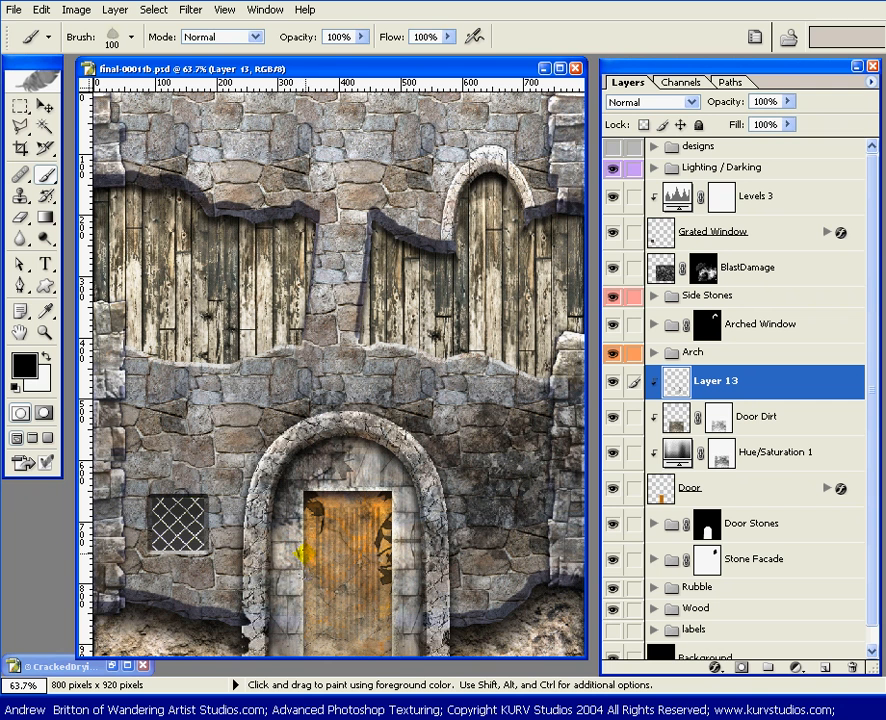
pyautogui.moveTo(300, 550); pyautogui.dragTo(302, 566)
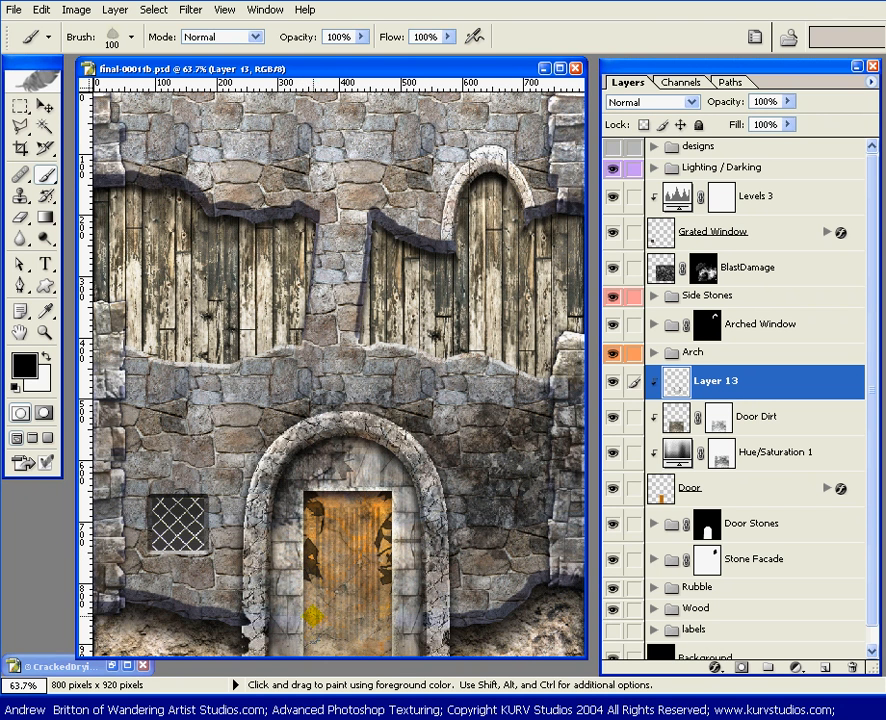
pyautogui.click(309, 630)
pyautogui.moveTo(316, 624); pyautogui.dragTo(338, 631)
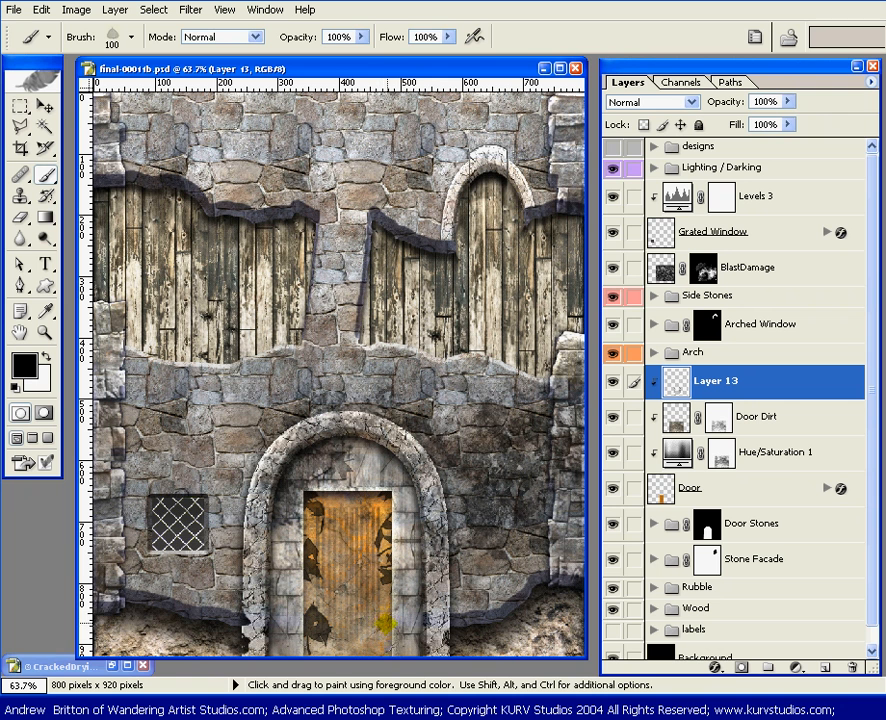
pyautogui.click(384, 622)
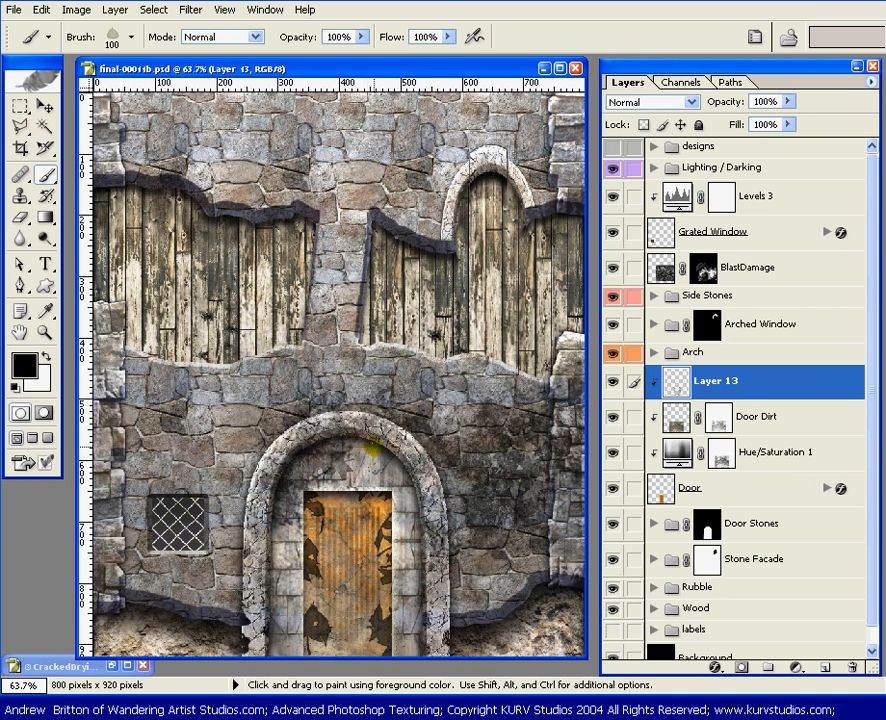
# Step: Add another black damage patch at the door's upper edge and reduce the patch layer's fill to 49%
pyautogui.click(380, 467)
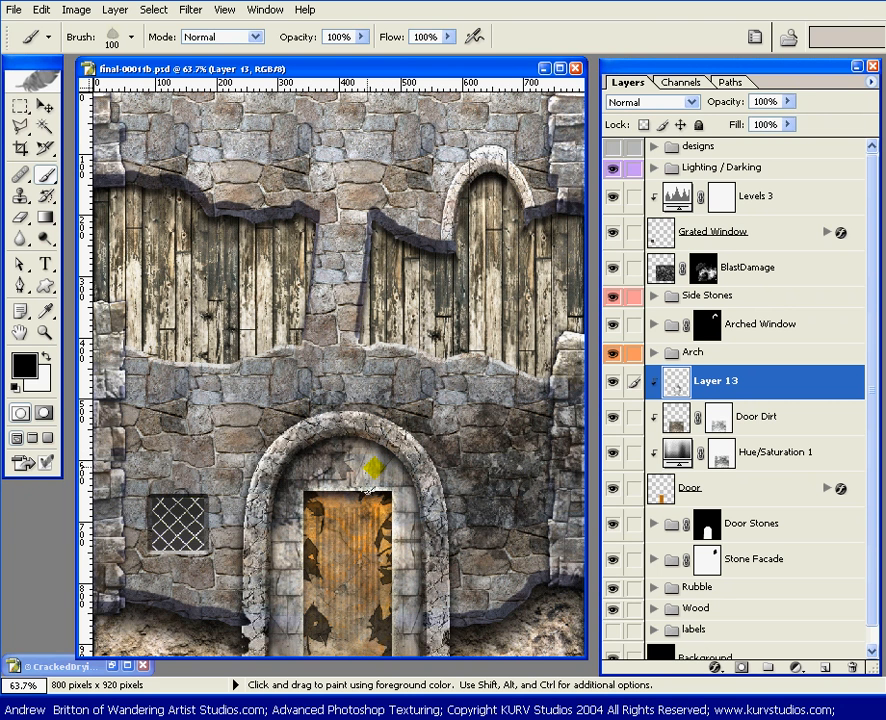
pyautogui.click(788, 124)
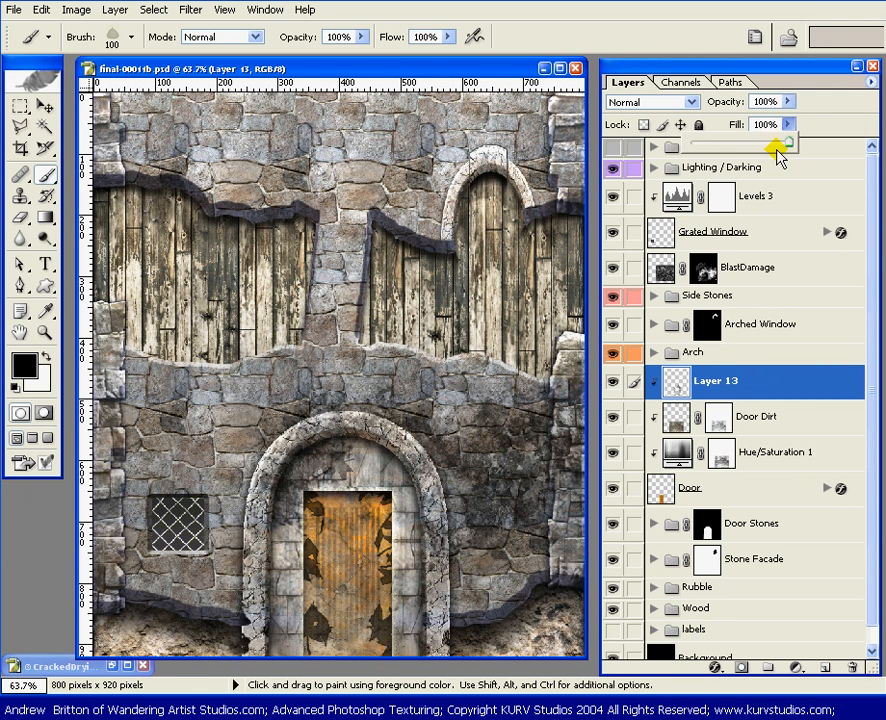
pyautogui.moveTo(783, 150); pyautogui.dragTo(742, 145)
pyautogui.moveTo(736, 148); pyautogui.dragTo(740, 148)
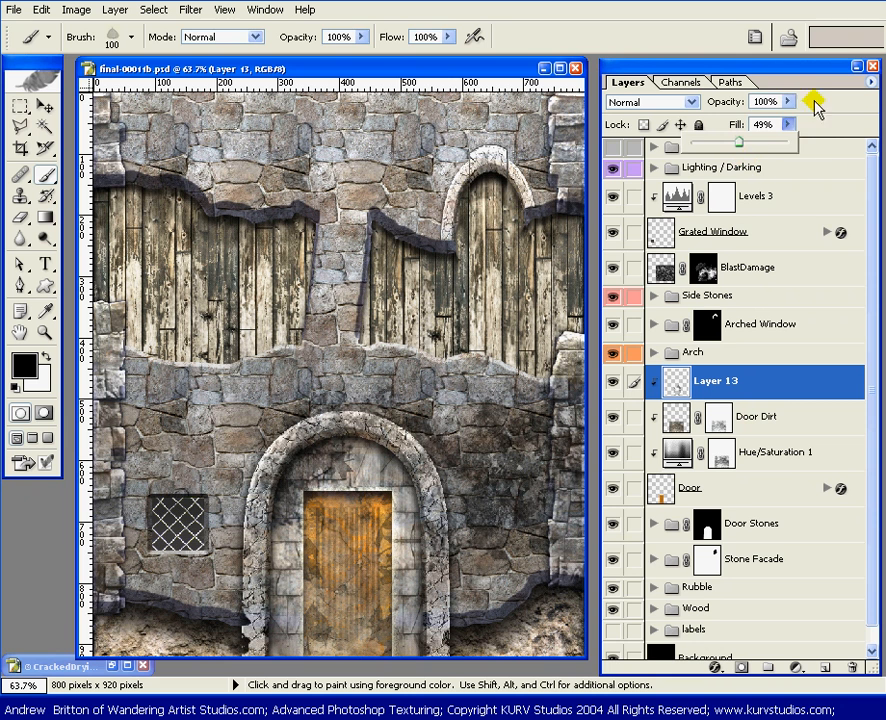
pyautogui.moveTo(806, 66); pyautogui.dragTo(803, 72)
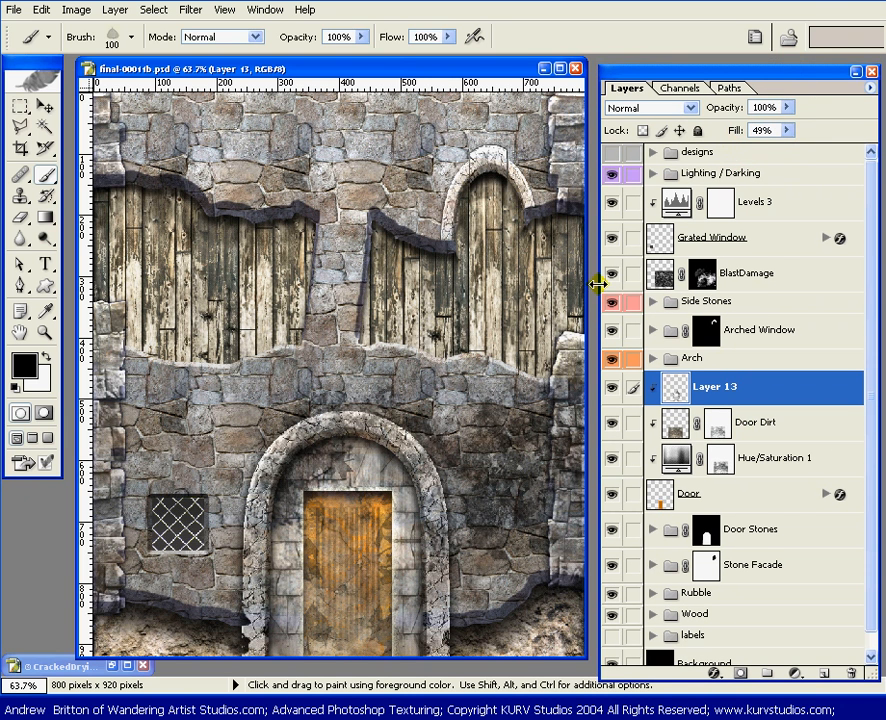
# Step: Hide and reshow Layer 13, Door Dirt and Hue/Saturation 1 to compare the clean and weathered door
pyautogui.press('v')
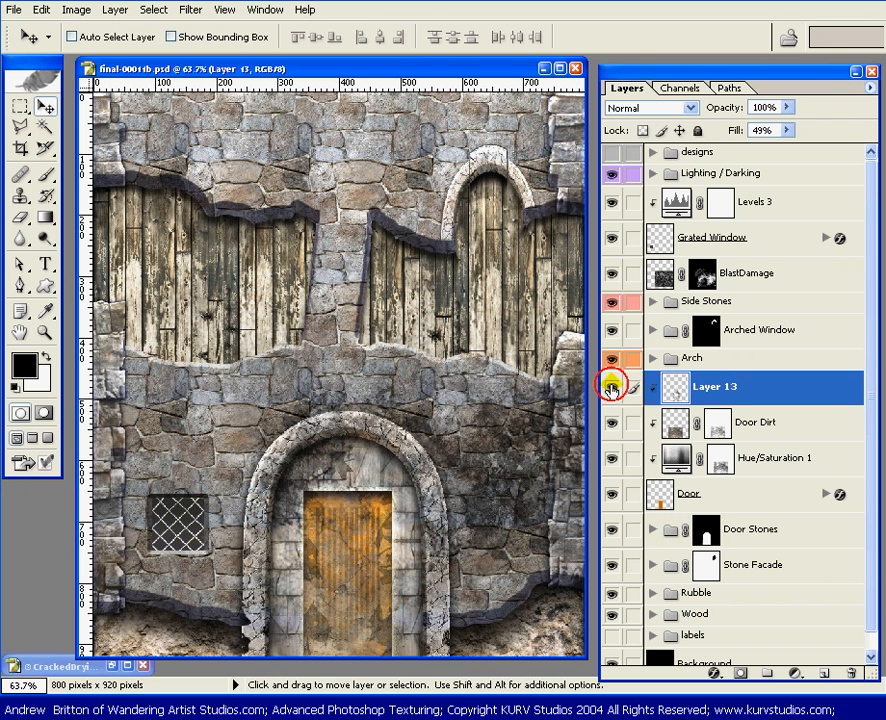
pyautogui.moveTo(613, 378); pyautogui.dragTo(618, 450)
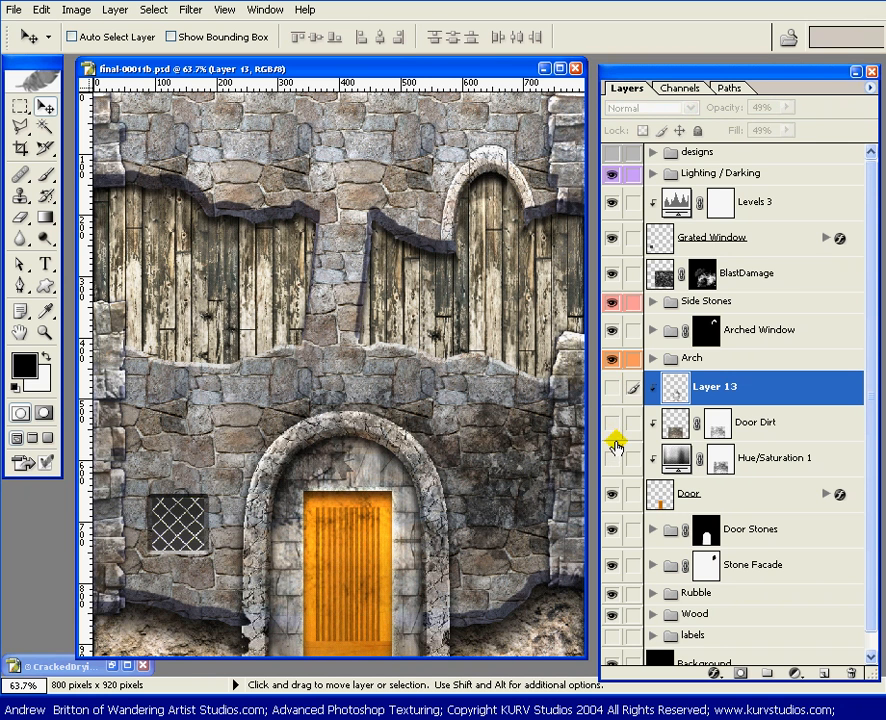
pyautogui.moveTo(613, 386); pyautogui.dragTo(614, 455)
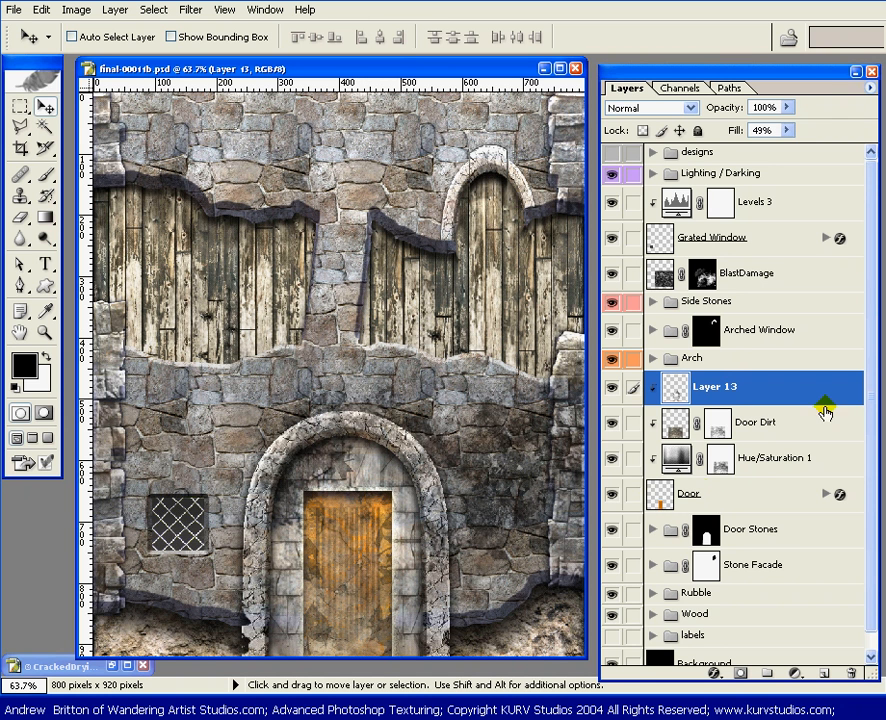
# Step: Link Door Dirt, Hue/Saturation 1 and Door to Layer 13 and group them into an orange layer set named Door Layers
pyautogui.moveTo(873, 394); pyautogui.dragTo(873, 422)
pyautogui.moveTo(632, 418); pyautogui.dragTo(633, 465)
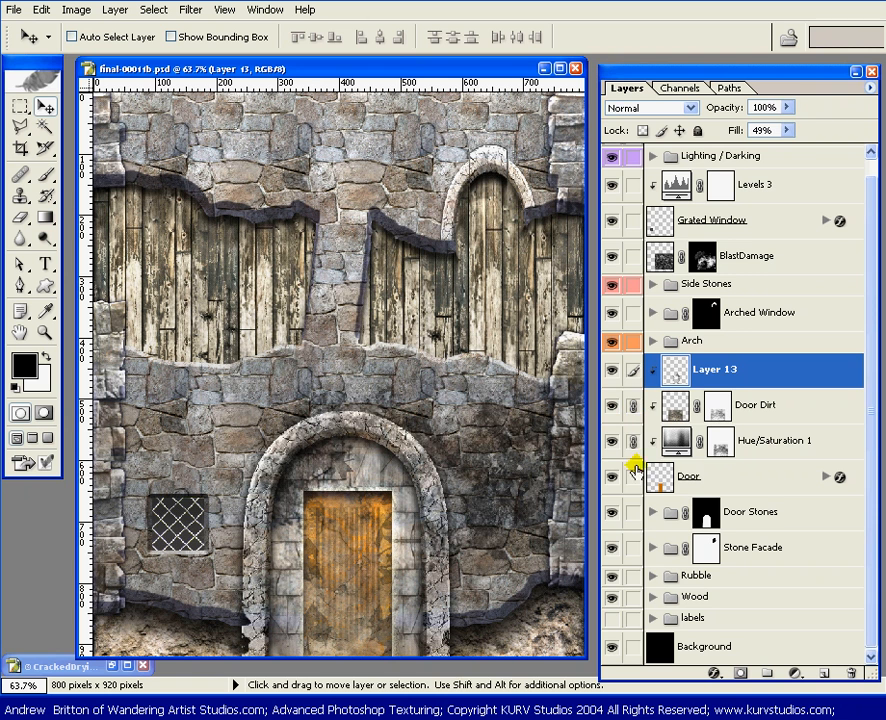
pyautogui.hotkey('ctrl', 'n')
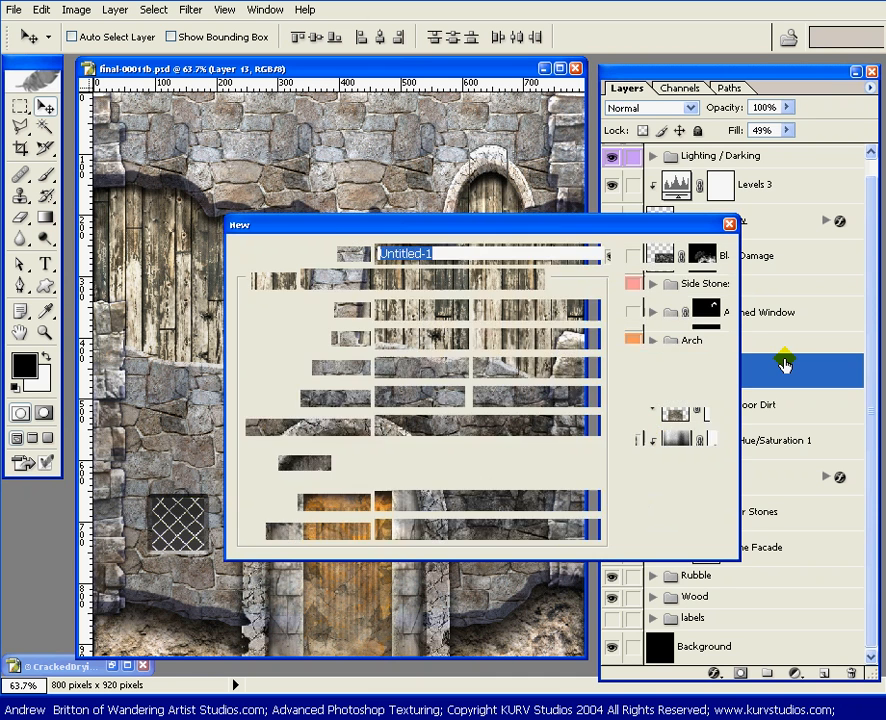
pyautogui.press('Escape')
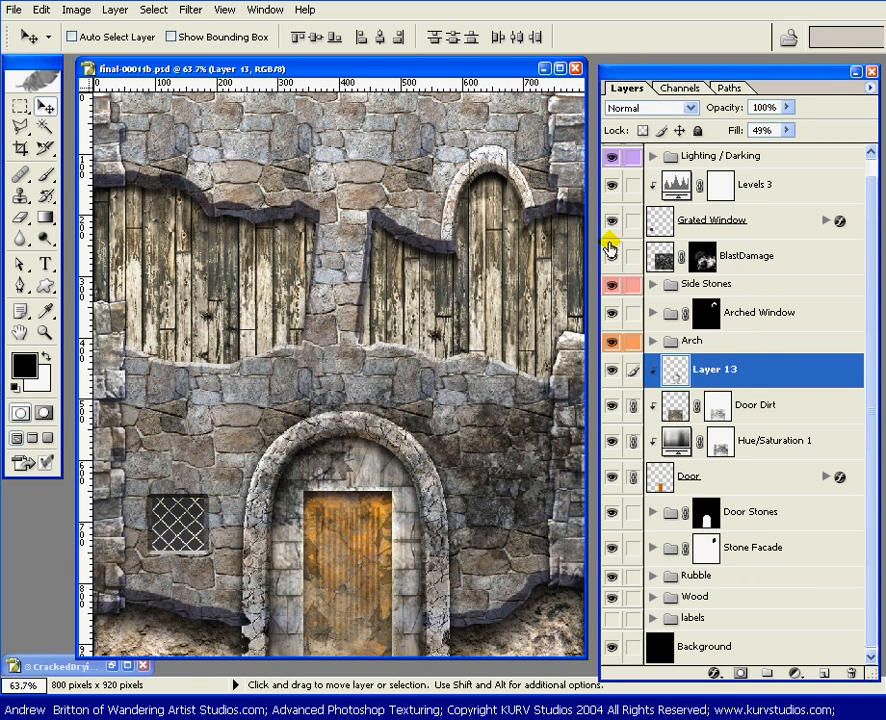
pyautogui.hotkey('ctrl', 'shift', 'n')
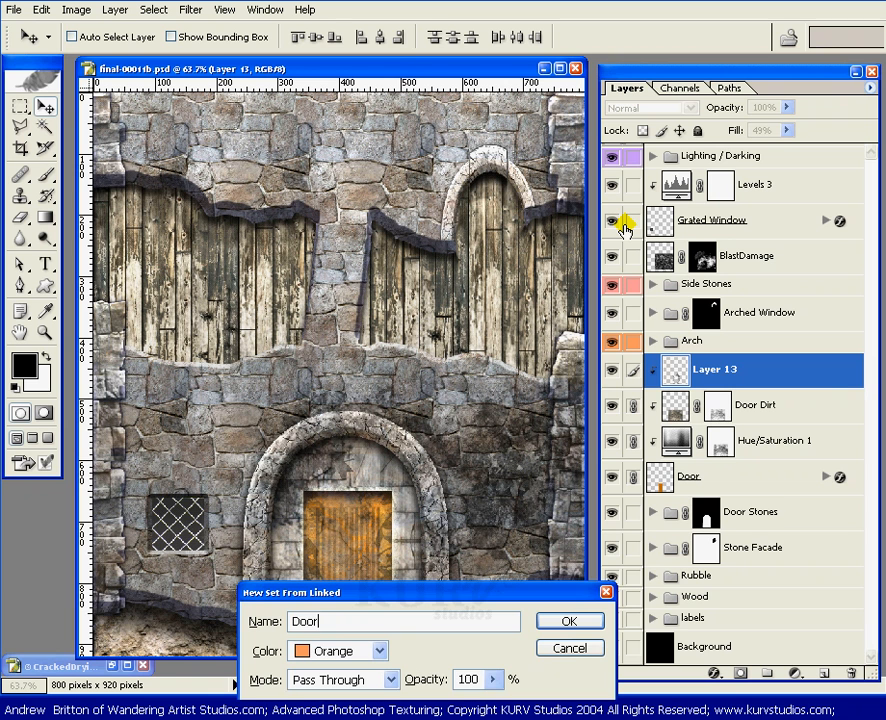
pyautogui.press('Return')
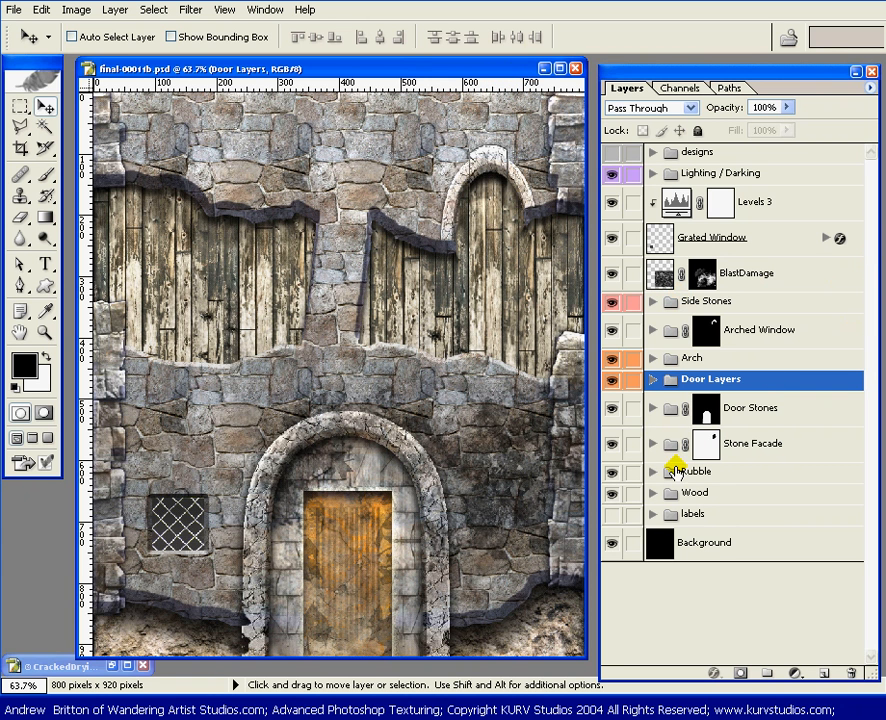
# Step: Expand the Stone Facade set and toggle its upper drop shadow layer's visibility to examine the shadow on the wood
pyautogui.click(652, 444)
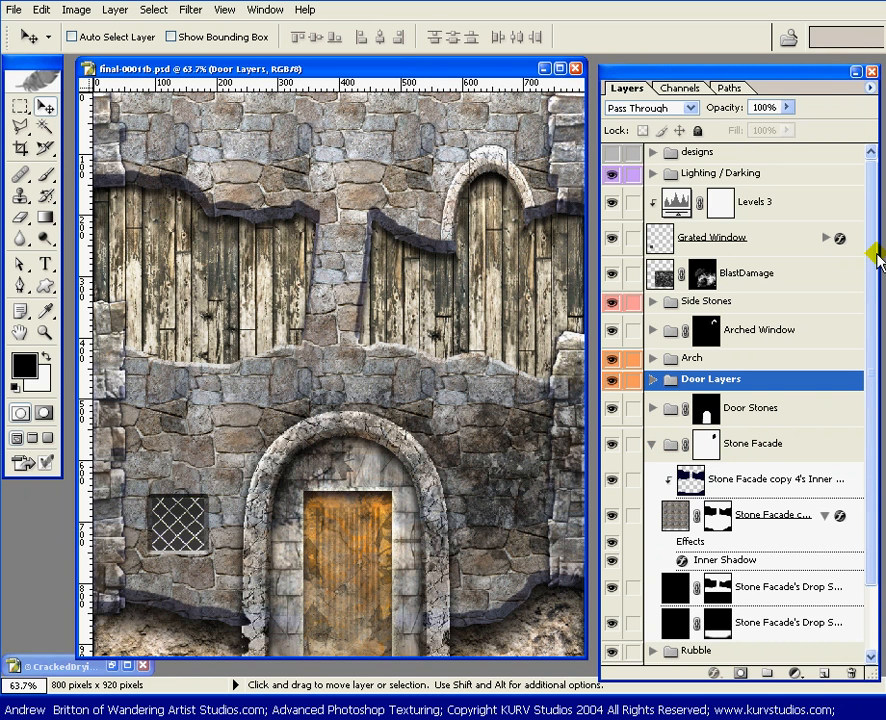
pyautogui.moveTo(872, 264); pyautogui.dragTo(862, 362)
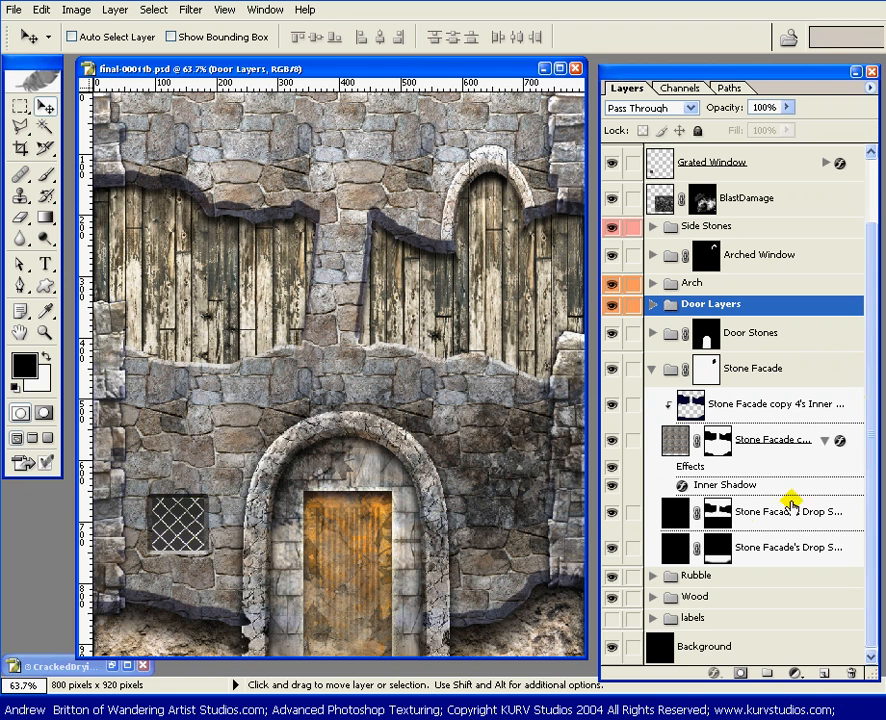
pyautogui.click(612, 513)
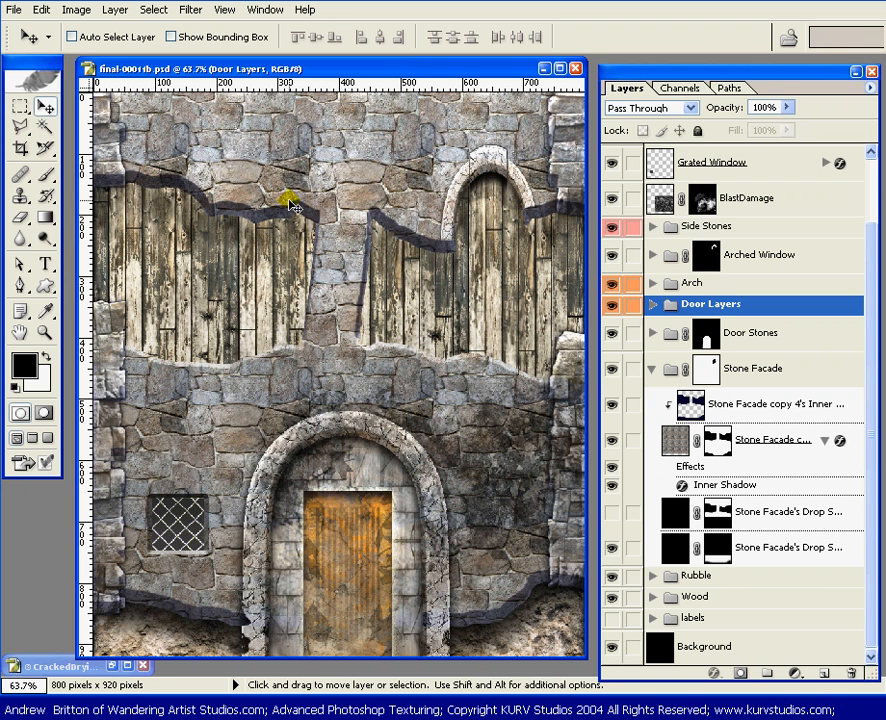
pyautogui.click(612, 511)
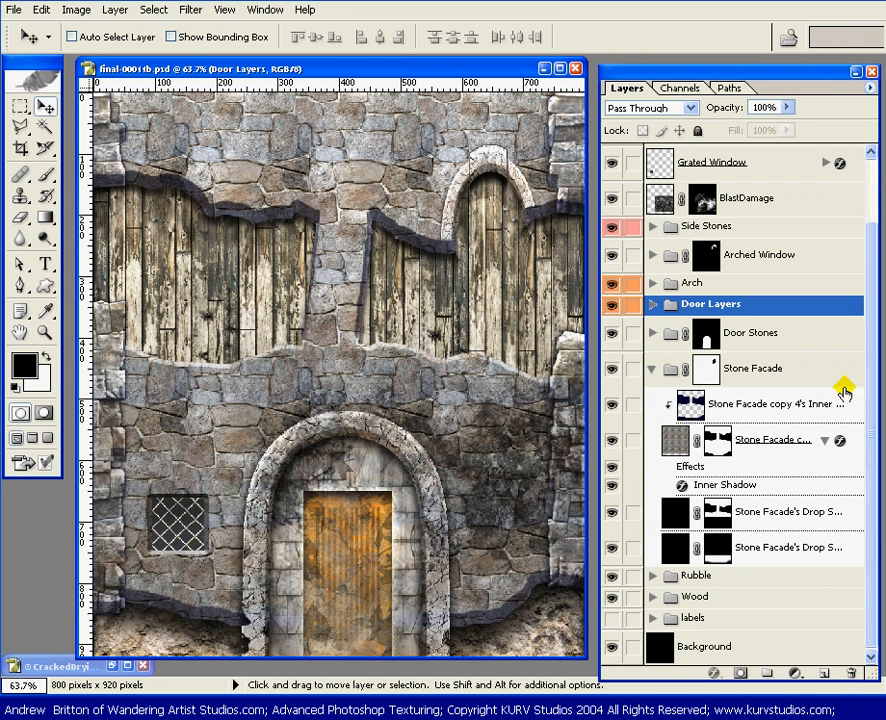
# Step: Duplicate the Stone Facade set's upper drop shadow layer and place the copy above Bleaching in the Wood set
pyautogui.click(651, 597)
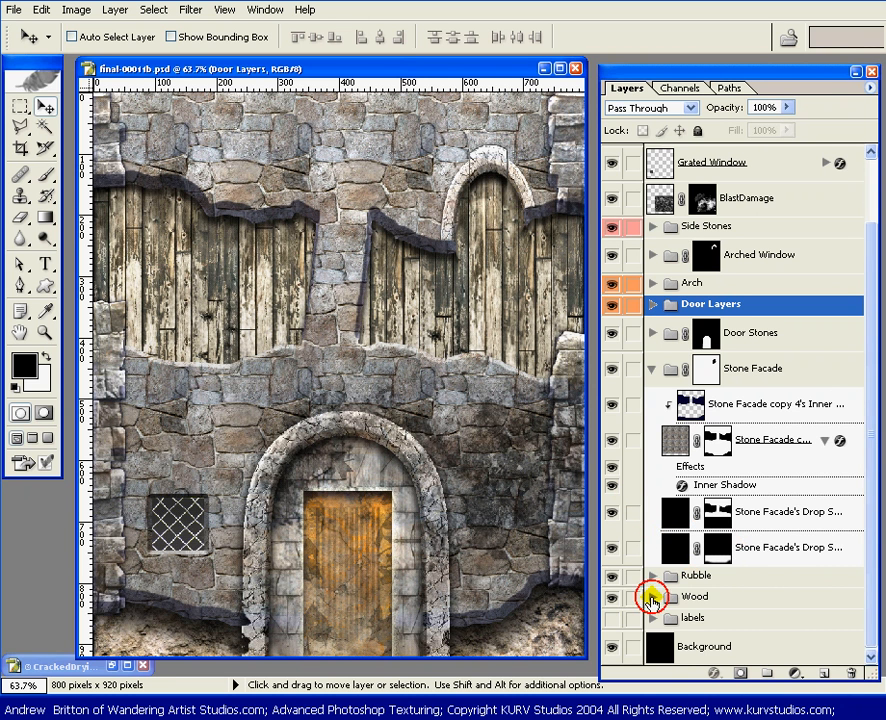
pyautogui.scroll(-5, 870, 450)
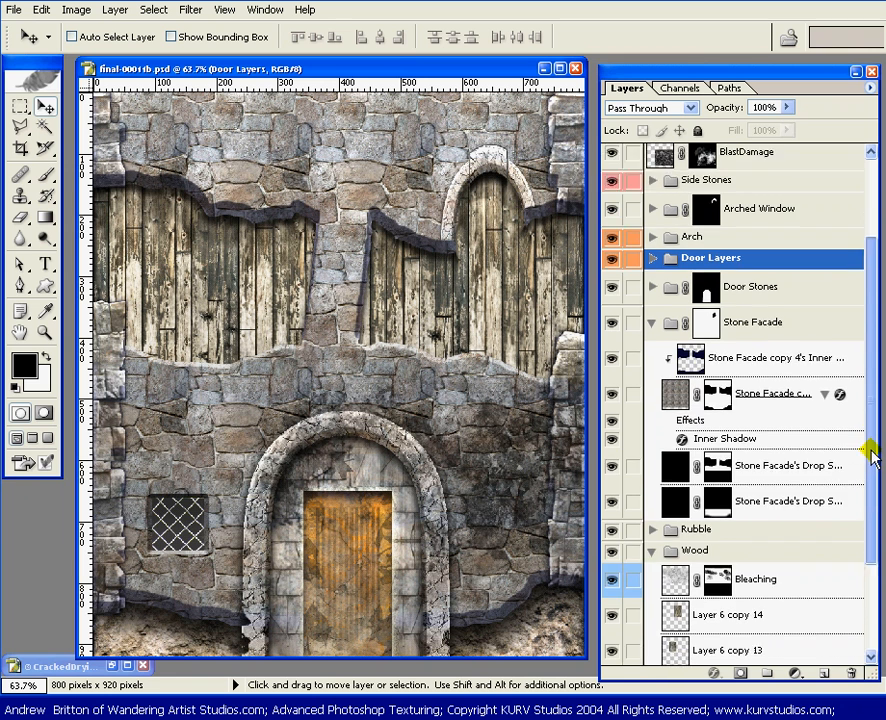
pyautogui.click(737, 336)
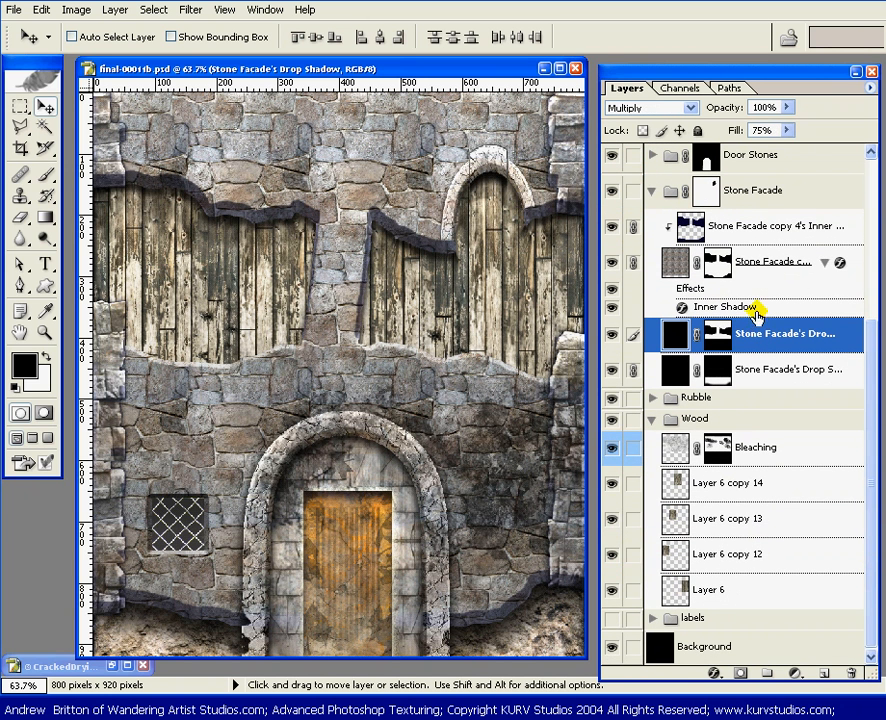
pyautogui.moveTo(766, 325); pyautogui.dragTo(823, 673)
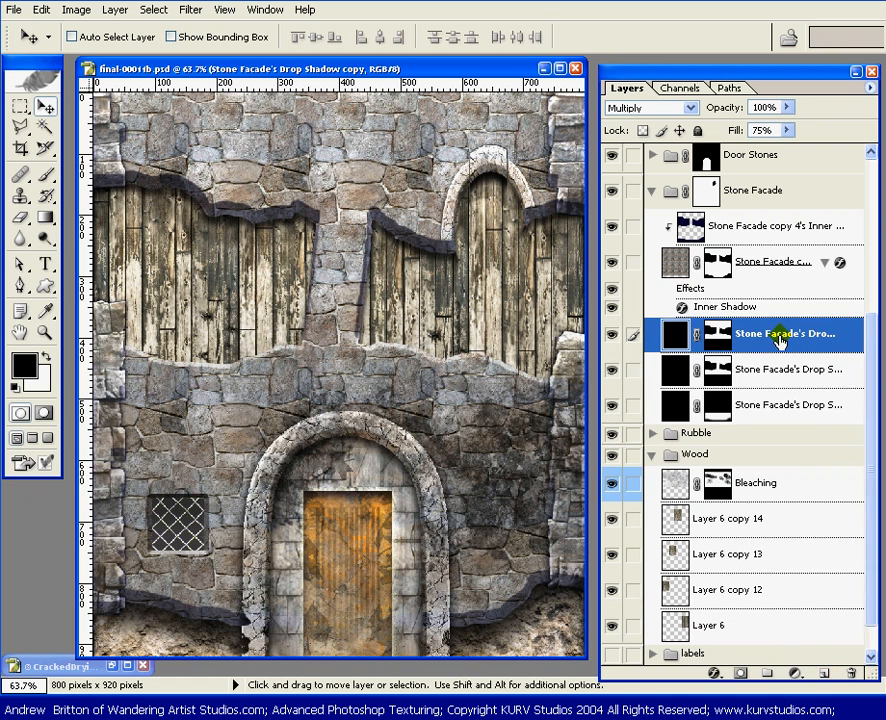
pyautogui.moveTo(783, 340); pyautogui.dragTo(795, 470)
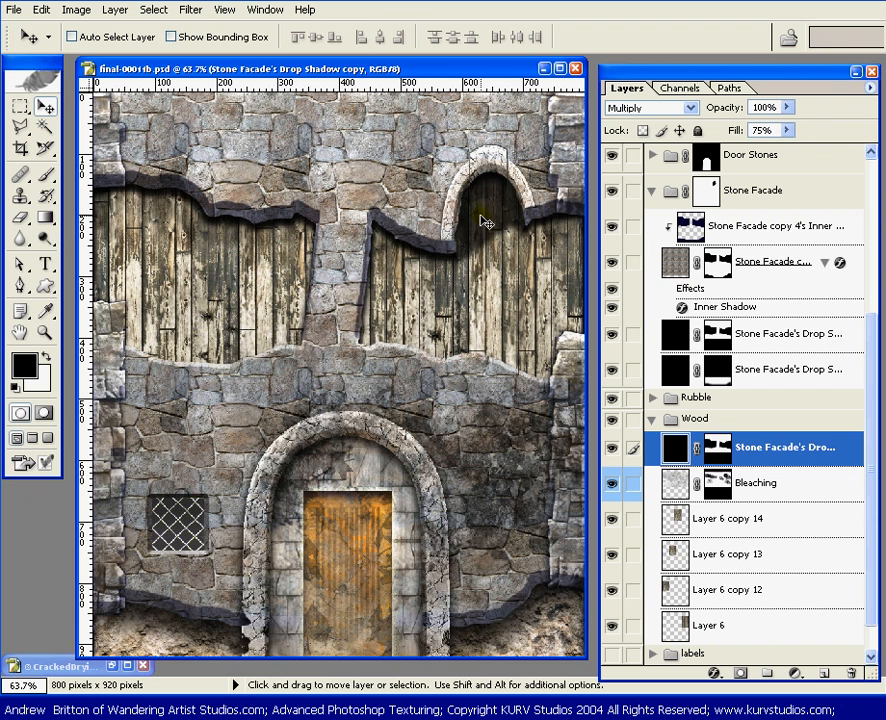
# Step: Target the shadow copy's mask, load the Stone Facade set's mask as a selection, and invert it to select the arched window opening
pyautogui.click(717, 453)
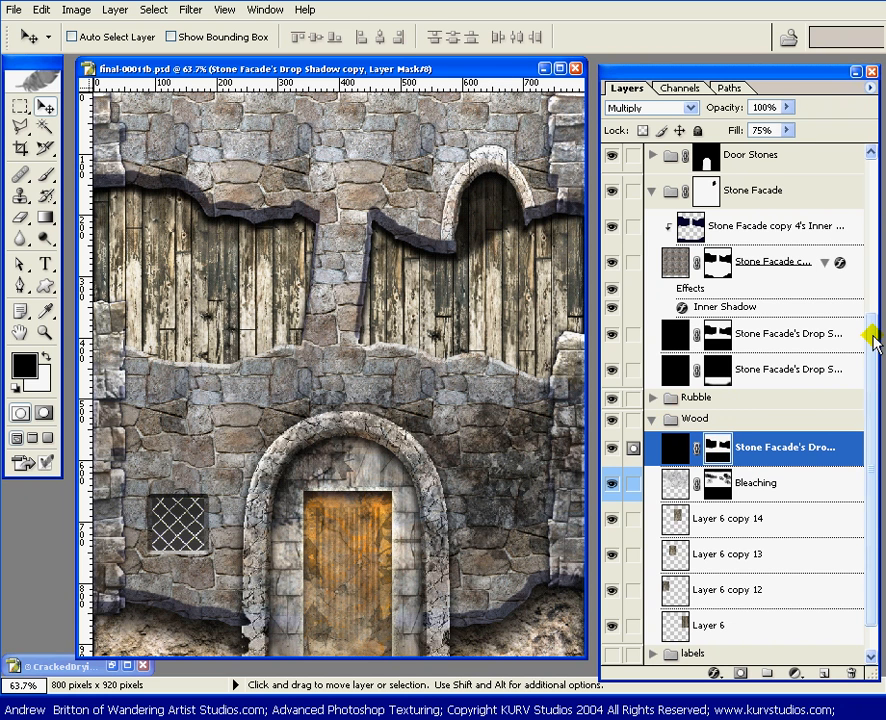
pyautogui.moveTo(870, 343); pyautogui.dragTo(872, 305)
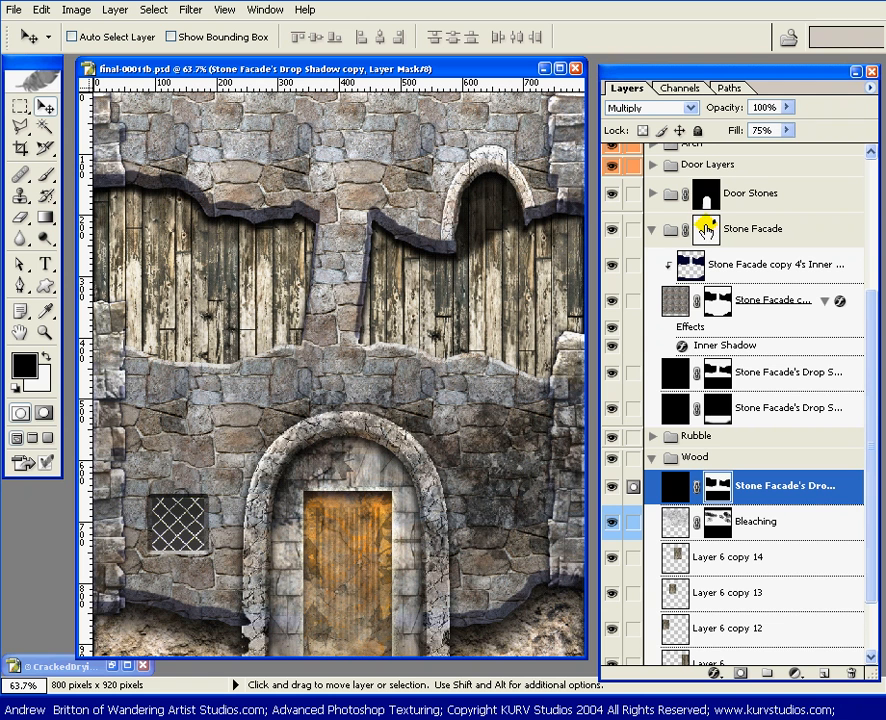
pyautogui.keyDown('ctrl'); pyautogui.click(706, 231); pyautogui.keyUp('ctrl')
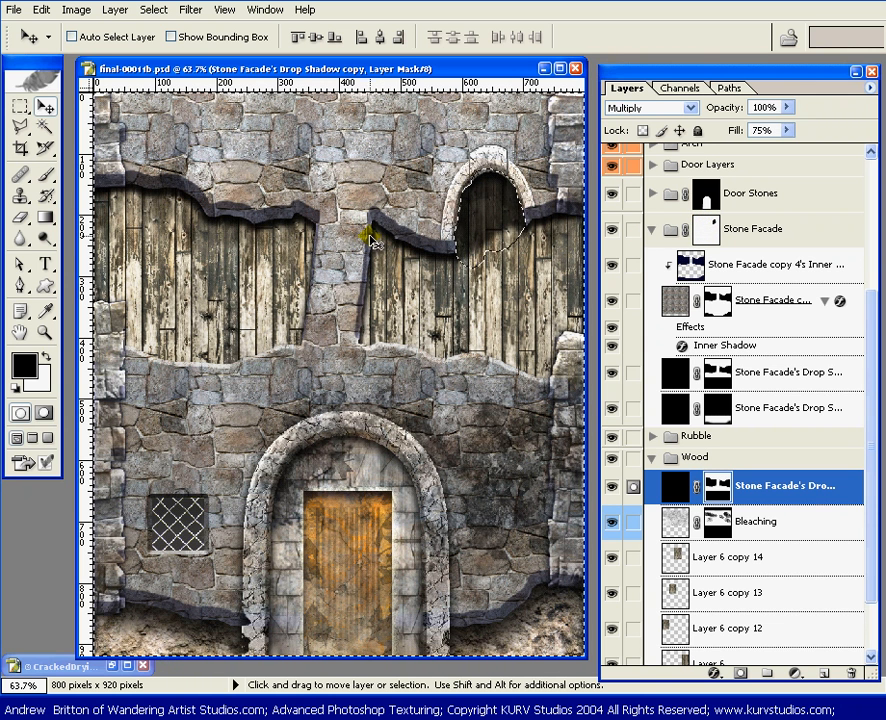
pyautogui.keyDown('ctrl'); pyautogui.click(716, 227); pyautogui.keyUp('ctrl')
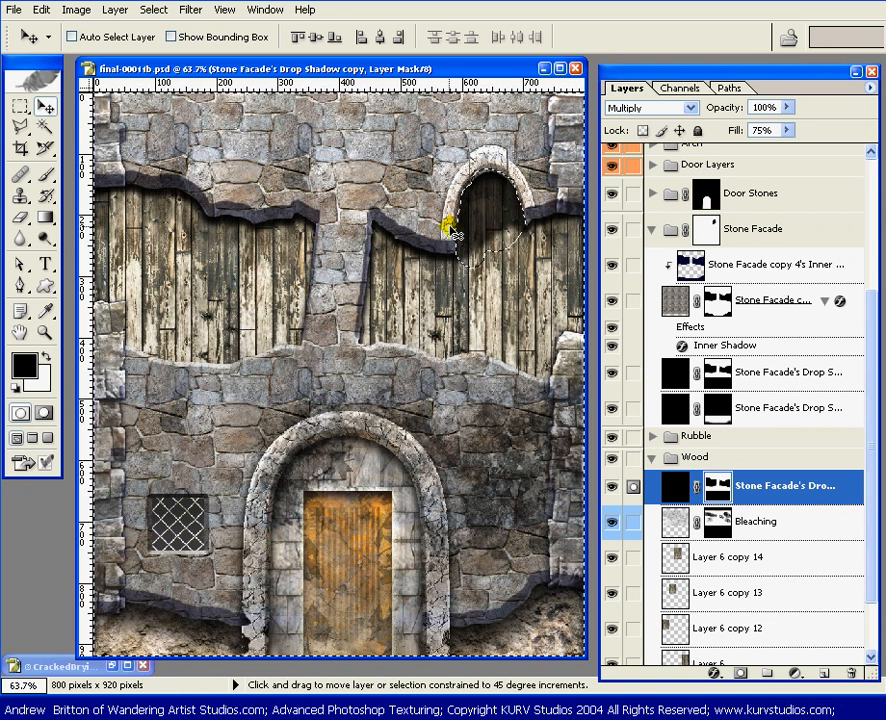
pyautogui.hotkey('ctrl', 'shift', 'i')
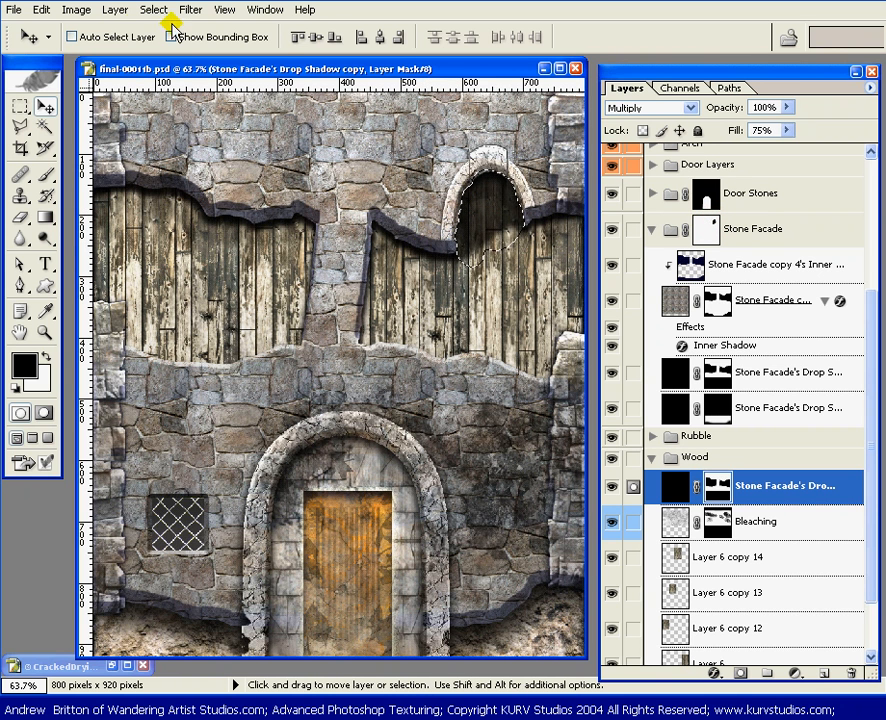
# Step: Contract the arched window selection and feather its edge
pyautogui.click(153, 12)
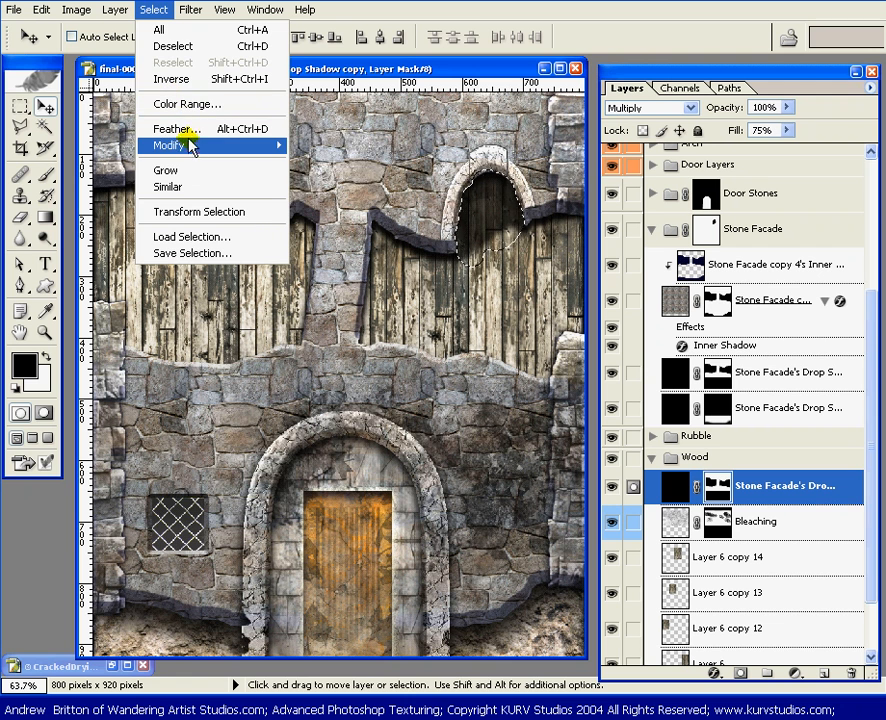
pyautogui.moveTo(196, 145)
pyautogui.click(342, 194)
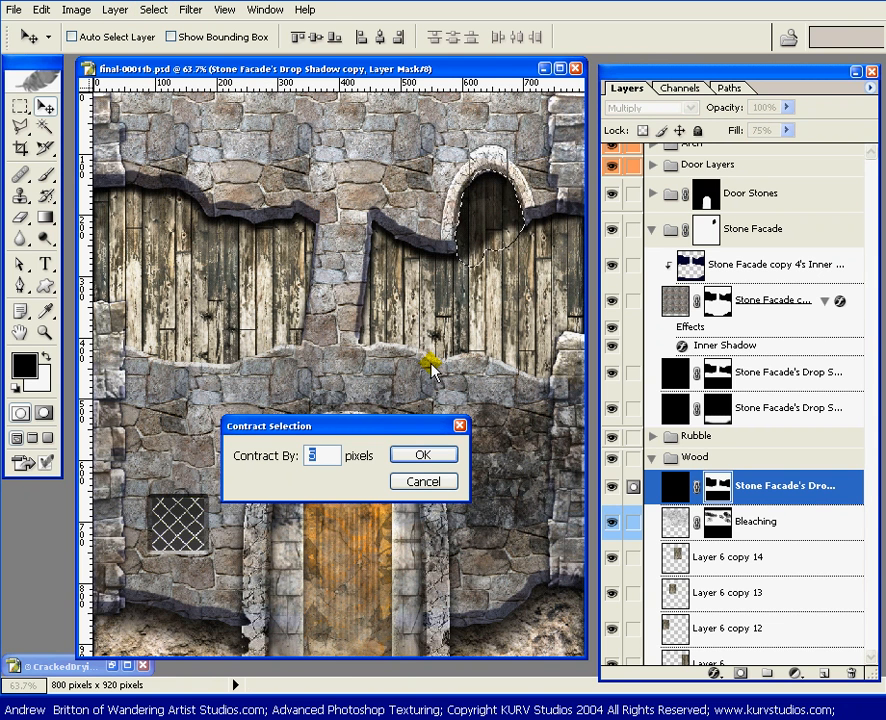
pyautogui.press('Return')
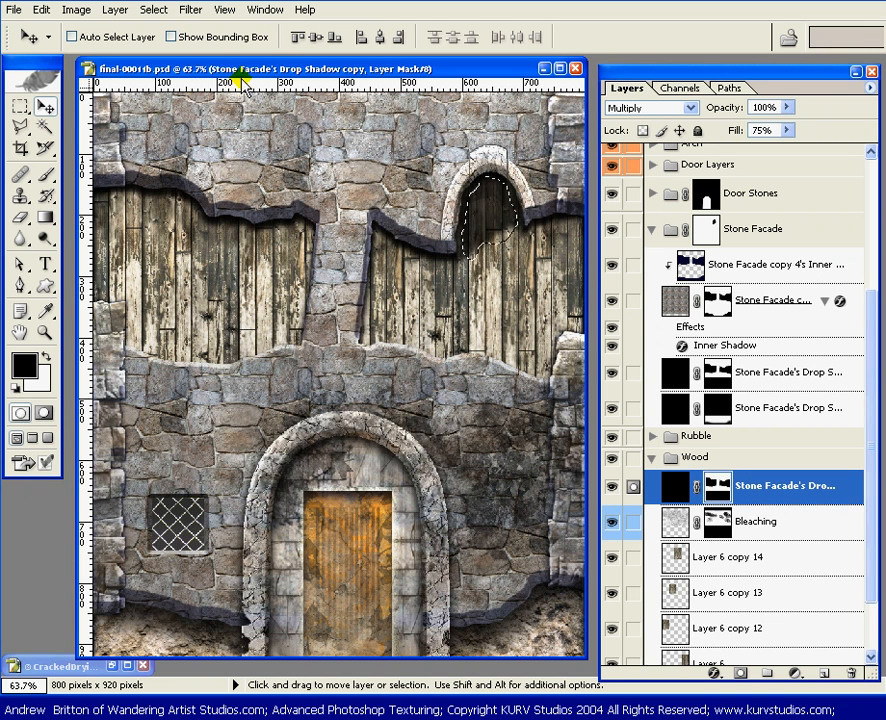
pyautogui.click(155, 10)
pyautogui.click(159, 12)
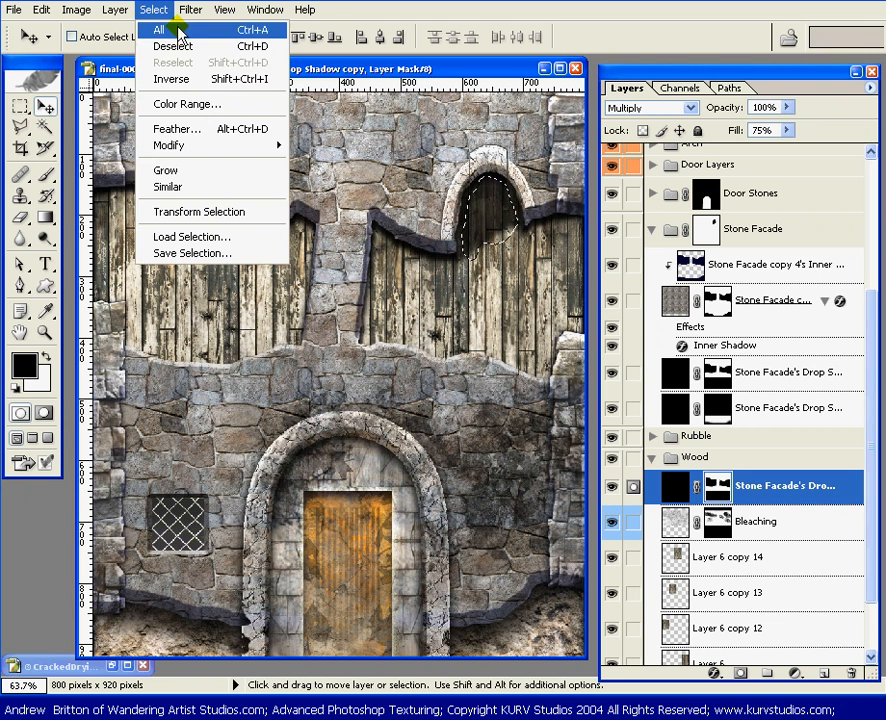
pyautogui.click(199, 130)
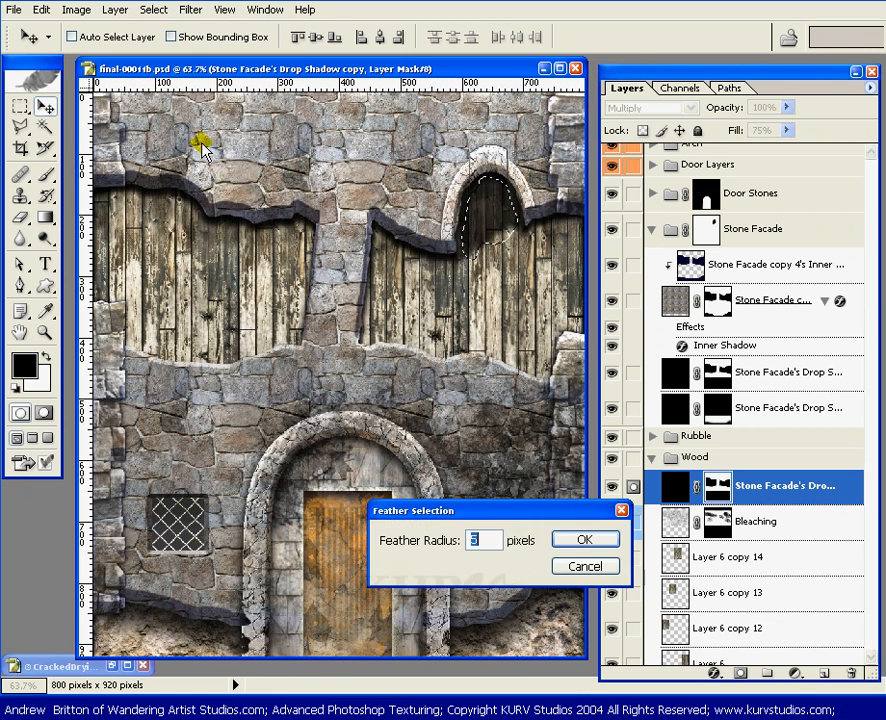
pyautogui.press('Return')
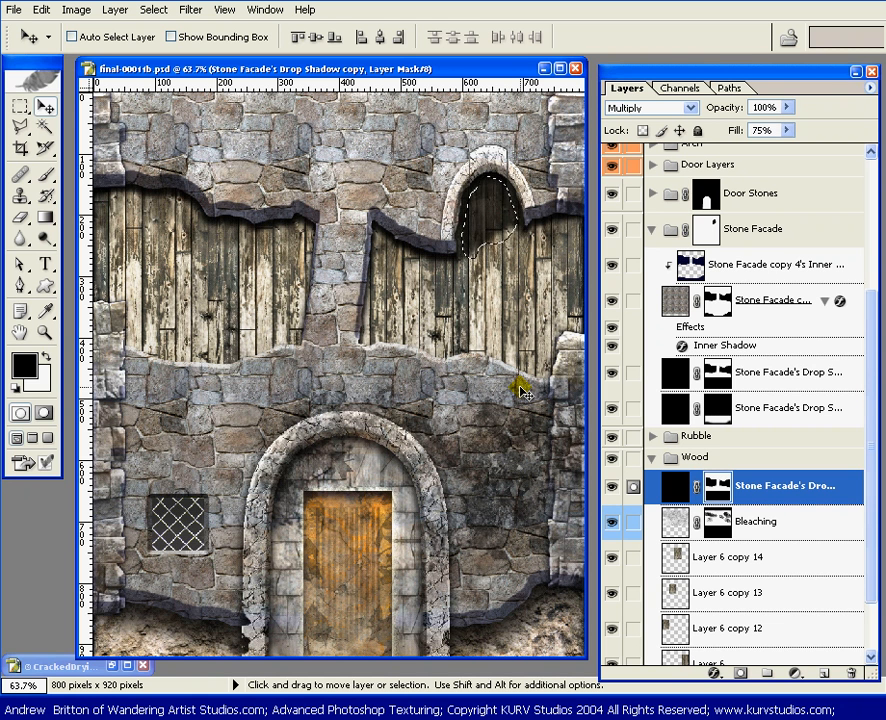
# Step: Fill the feathered selection with black in the shadow copy's mask, deselect it, and activate the Brush tool
pyautogui.hotkey('alt', 'BackSpace')
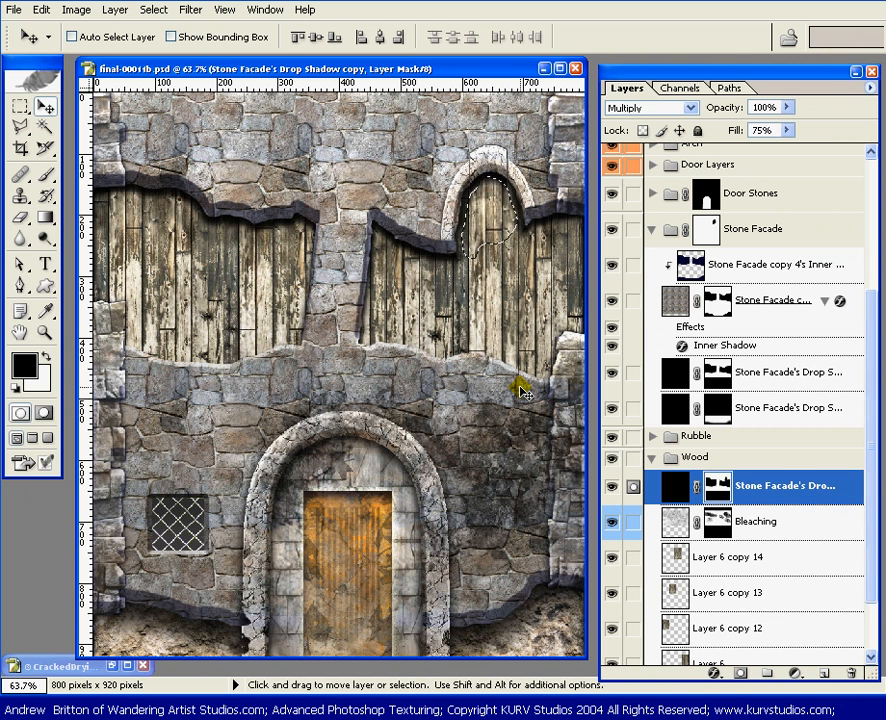
pyautogui.hotkey('ctrl', 'd')
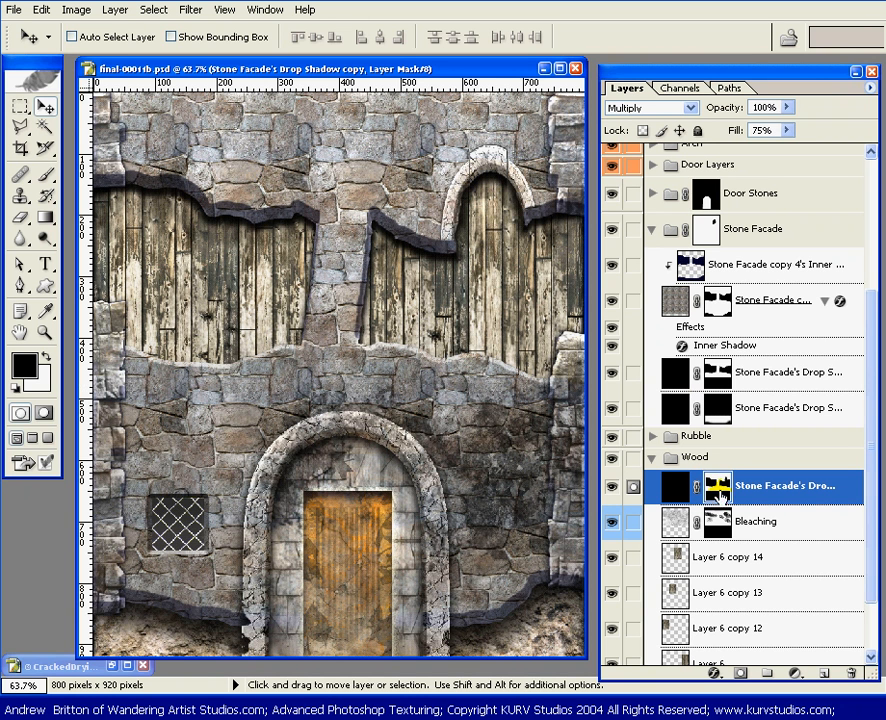
pyautogui.press('b')
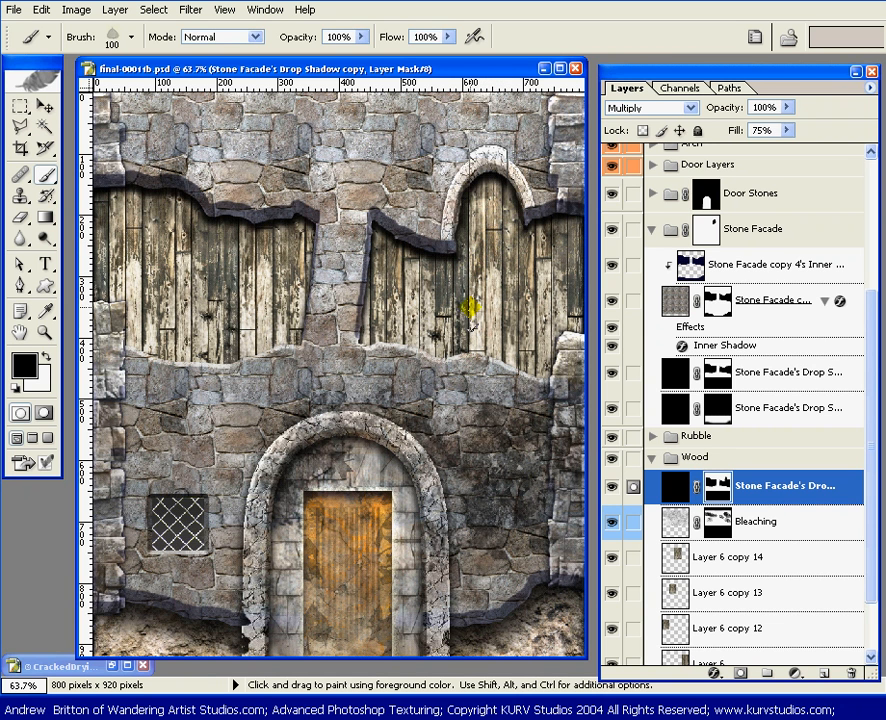
# Step: Target the Wood set's shadow copy layer instead of its mask and set its fill to 0%
pyautogui.press('ctrl')
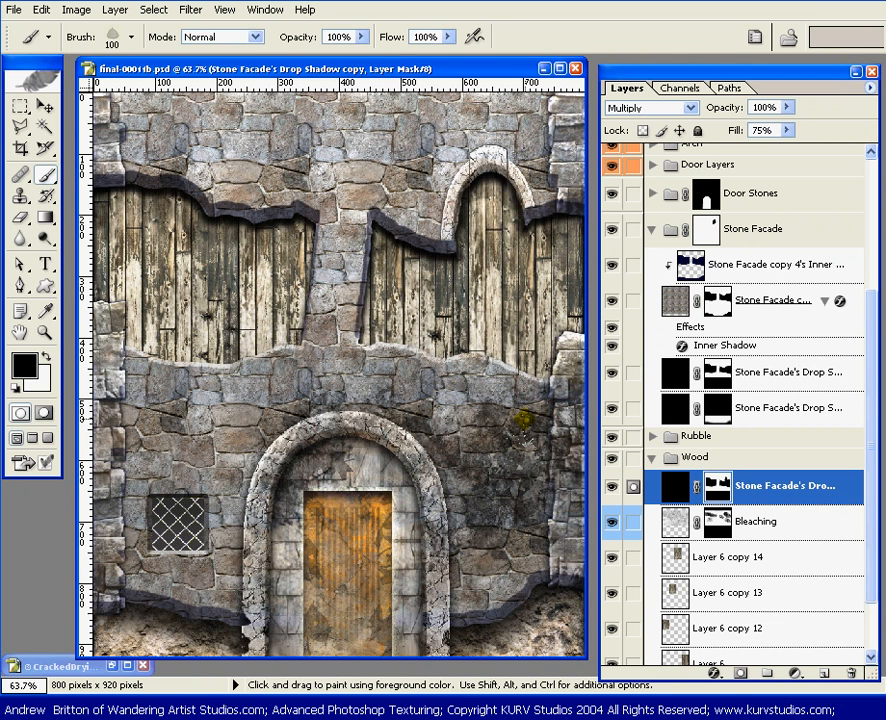
pyautogui.press('v')
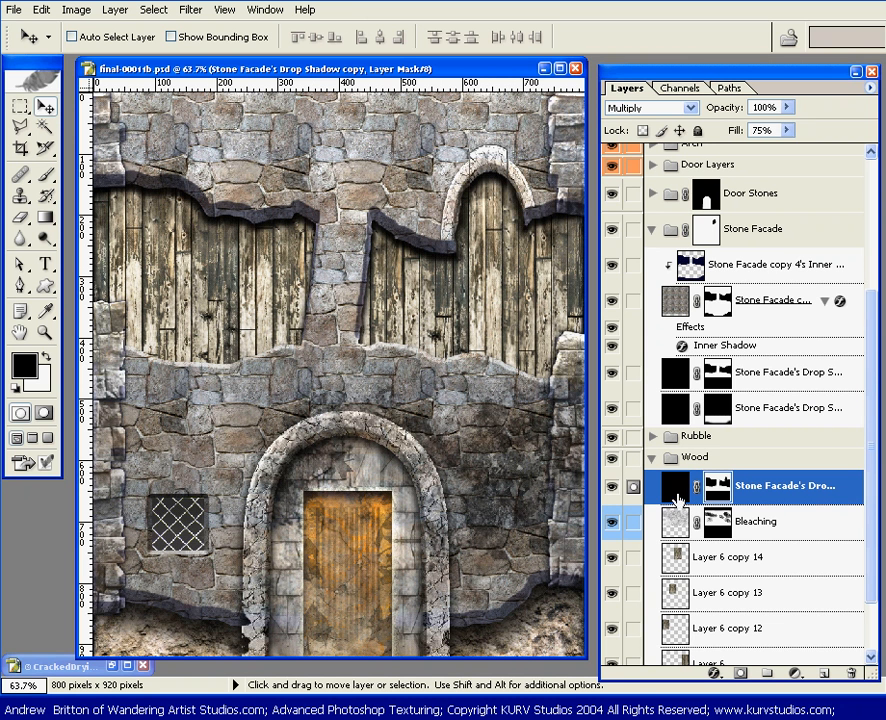
pyautogui.click(800, 487)
pyautogui.click(787, 130)
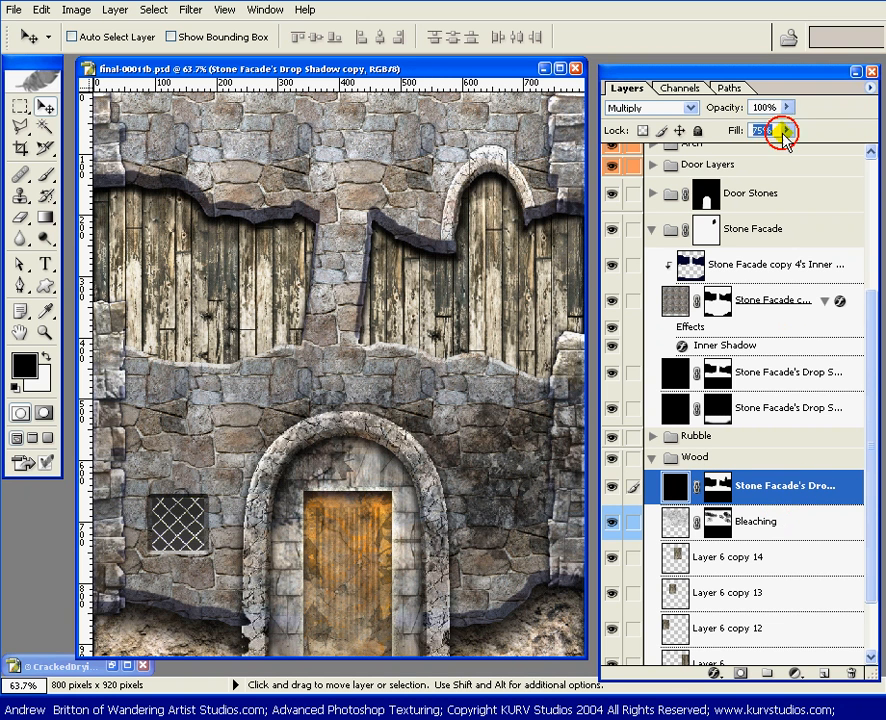
pyautogui.moveTo(755, 152); pyautogui.dragTo(712, 150)
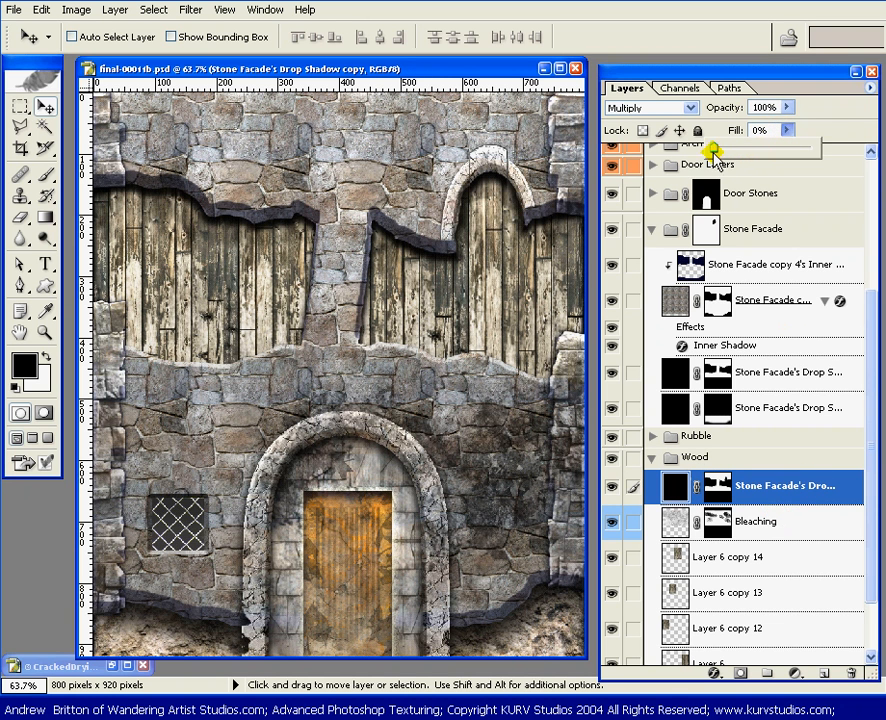
pyautogui.click(858, 116)
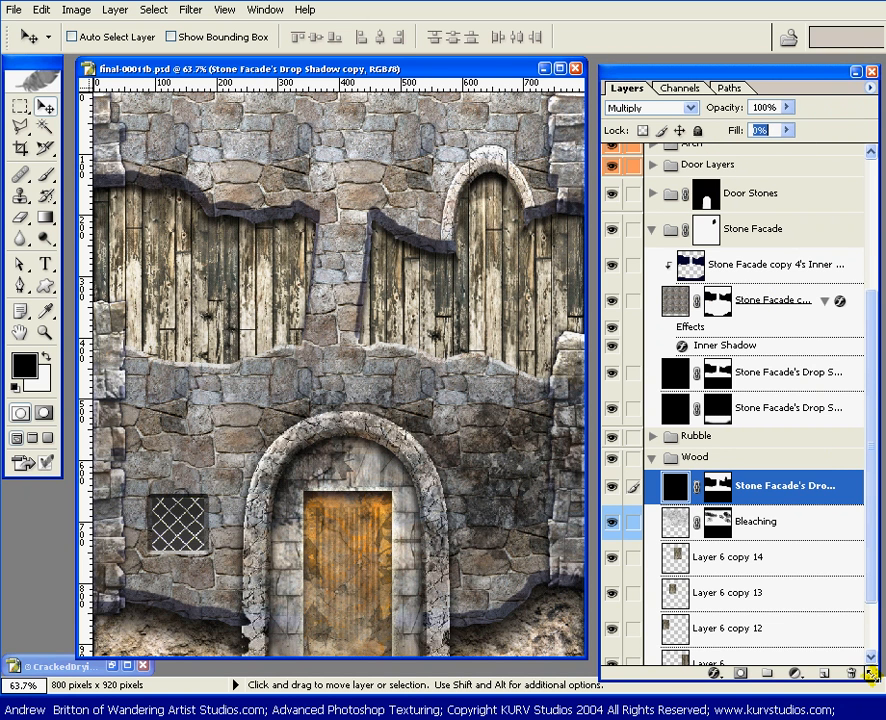
# Step: Shorten the Layers palette and add a Color Overlay effect to the Wood set's shadow copy
pyautogui.moveTo(871, 675); pyautogui.dragTo(871, 513)
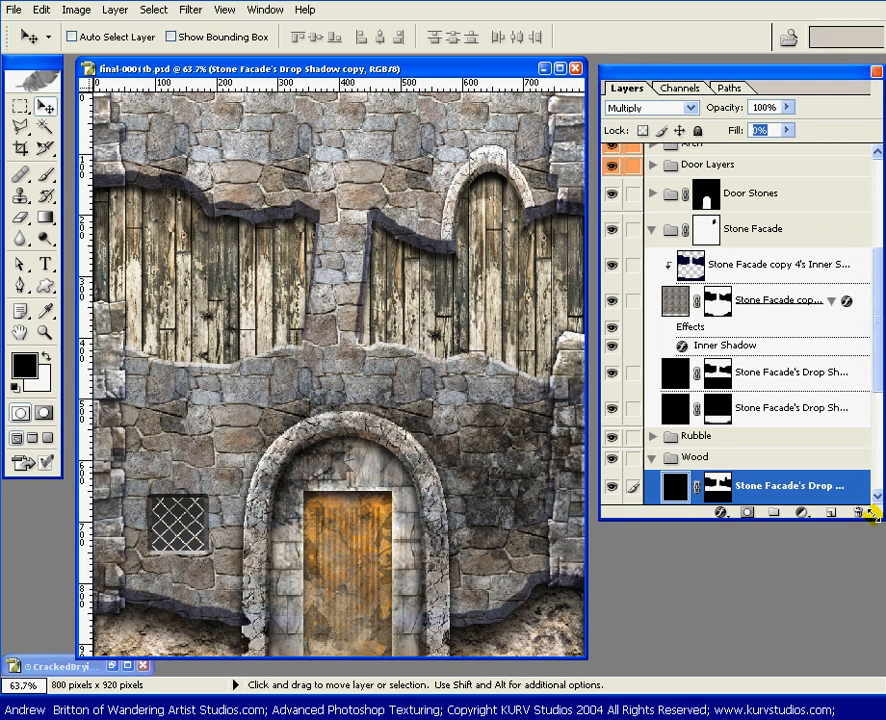
pyautogui.moveTo(865, 344); pyautogui.dragTo(870, 470)
pyautogui.click(716, 509)
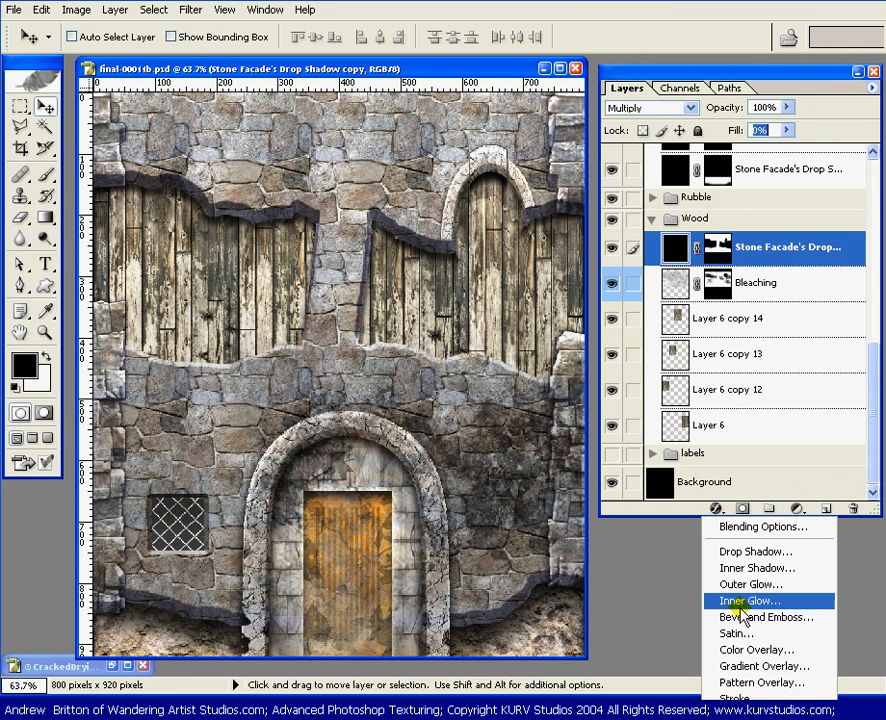
pyautogui.click(738, 649)
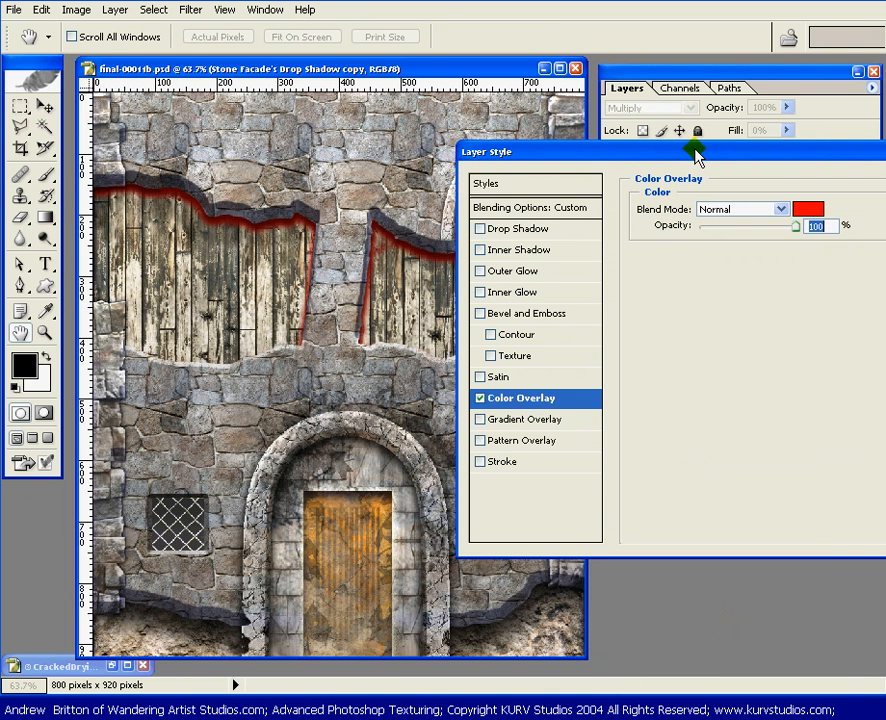
pyautogui.moveTo(697, 155); pyautogui.dragTo(484, 156)
# Step: Set the overlay color to dark blue with R 5, G 1, B 87
pyautogui.click(614, 210)
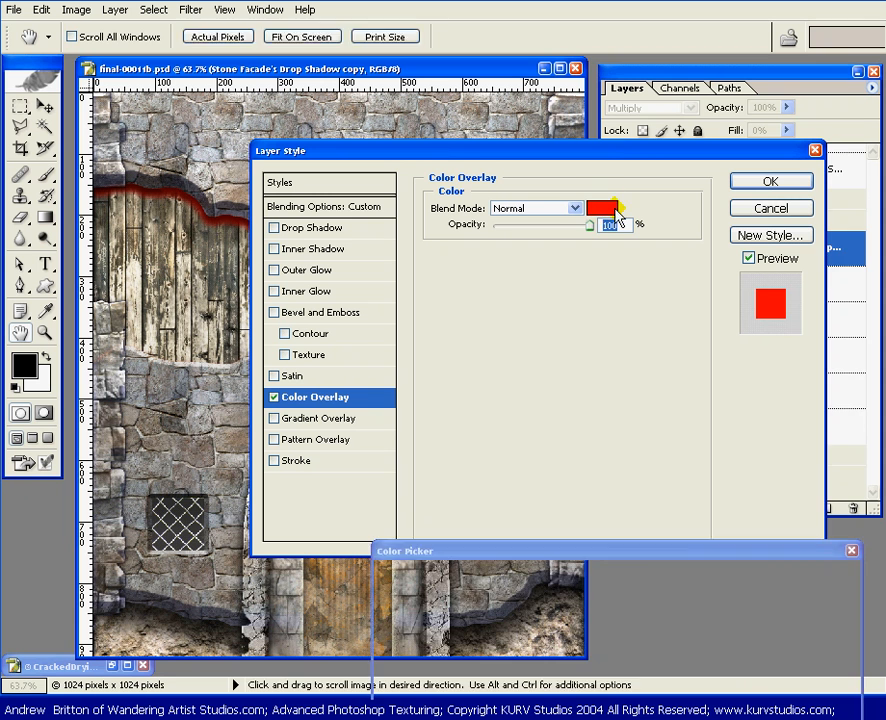
pyautogui.moveTo(662, 548); pyautogui.dragTo(636, 403)
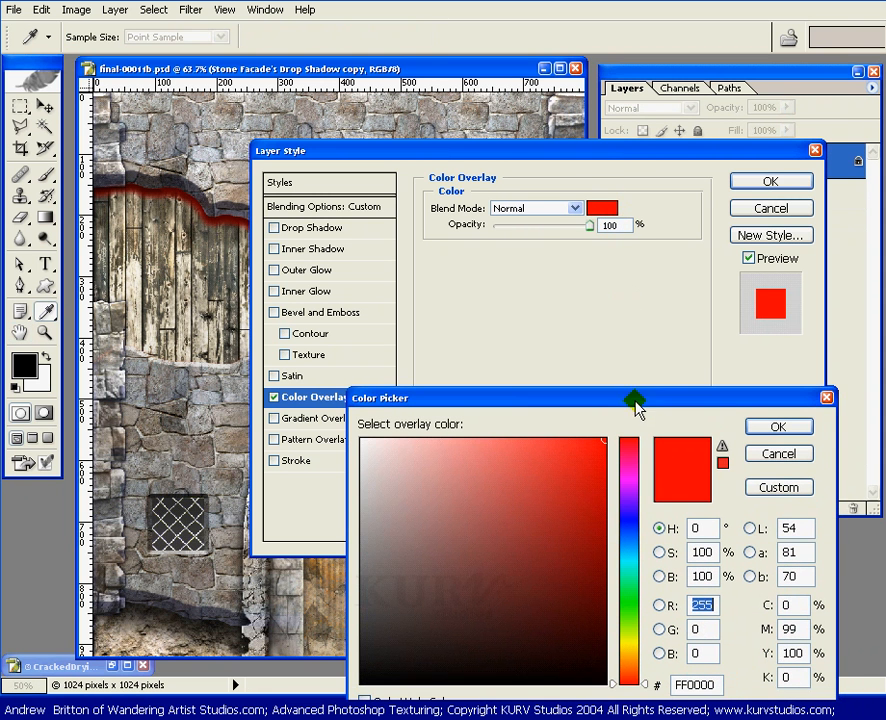
pyautogui.write('5')
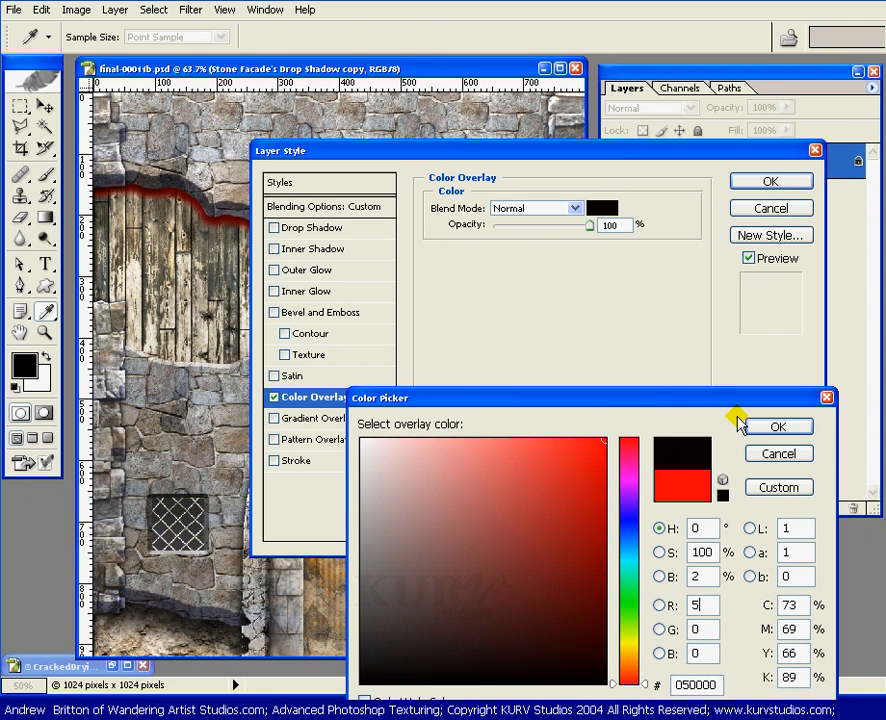
pyautogui.press('Tab')
pyautogui.write('1')
pyautogui.press('Tab')
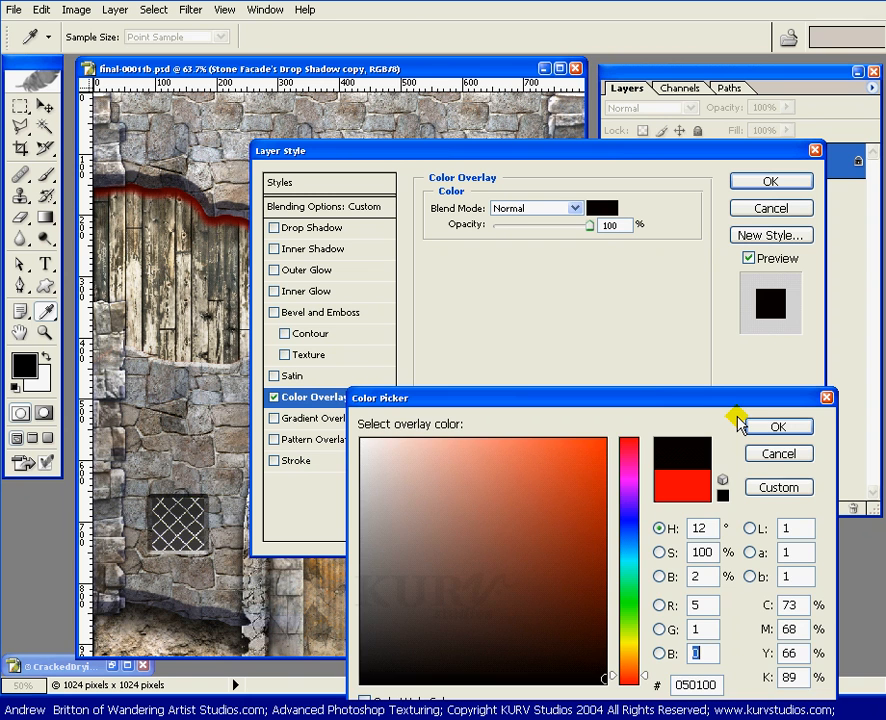
pyautogui.write('87')
pyautogui.press('Return')
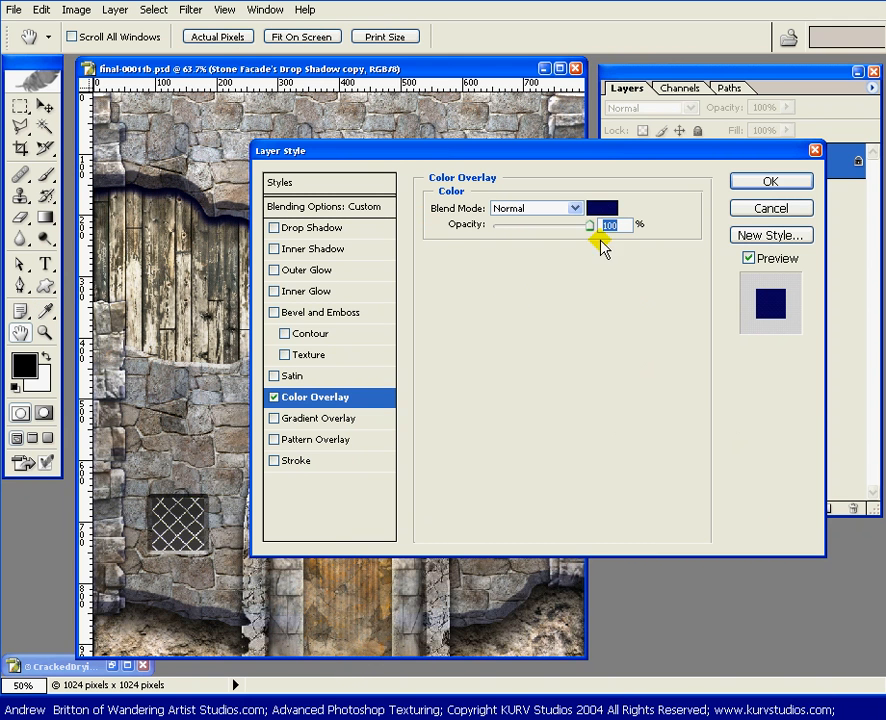
# Step: Set the Color Overlay to 33% opacity with Multiply blending and apply the layer style
pyautogui.write('33')
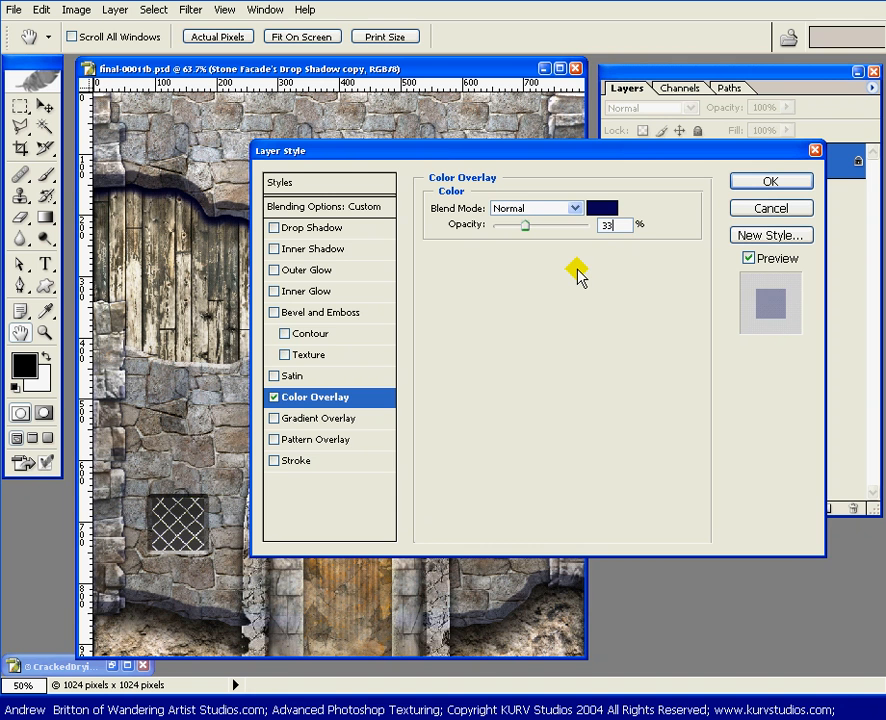
pyautogui.moveTo(320, 150); pyautogui.dragTo(355, 372)
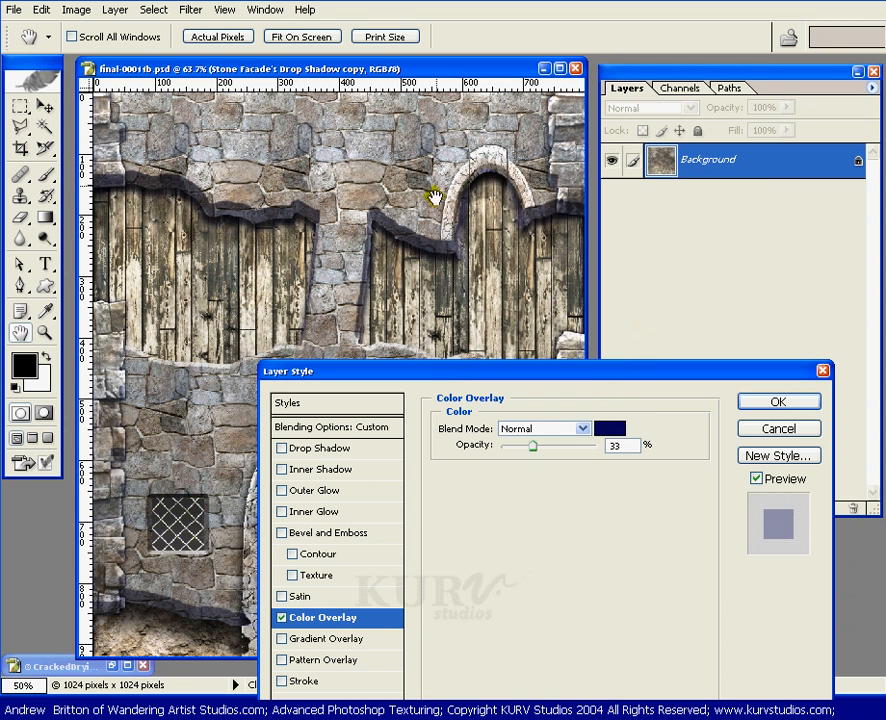
pyautogui.moveTo(586, 375); pyautogui.dragTo(597, 327)
pyautogui.click(590, 382)
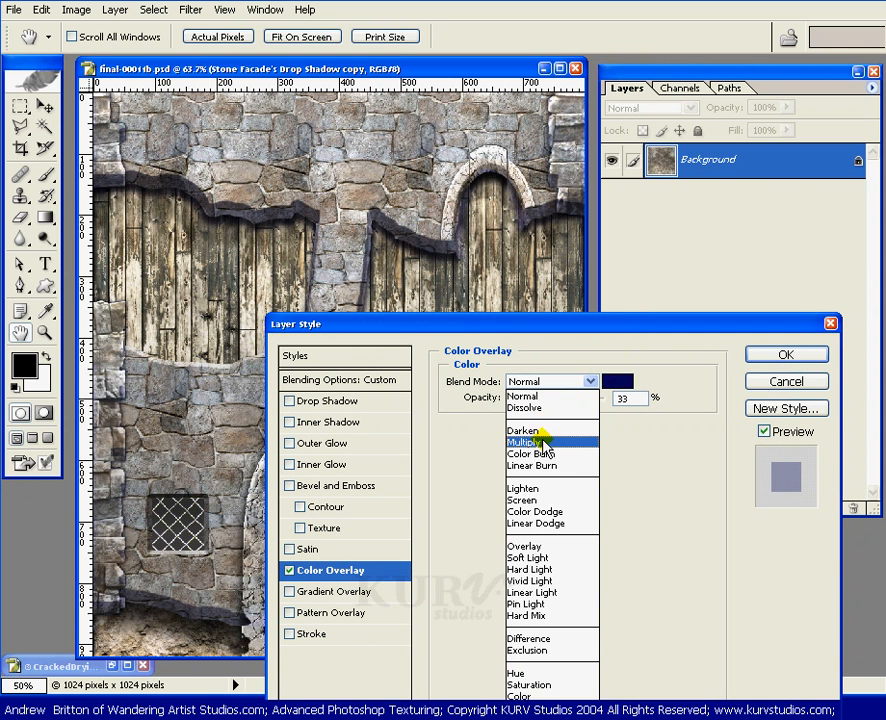
pyautogui.click(568, 447)
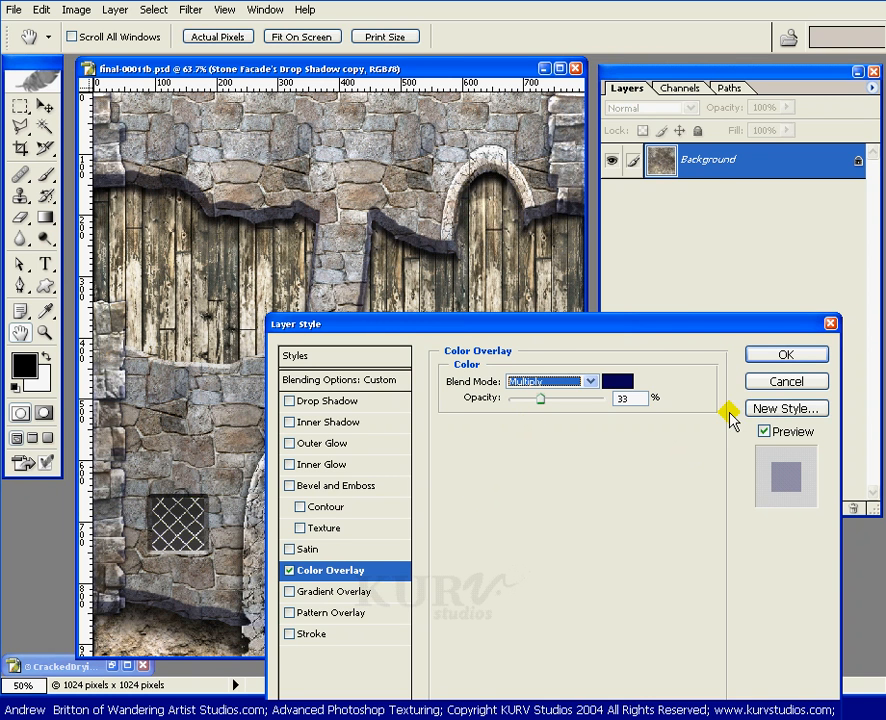
pyautogui.click(788, 356)
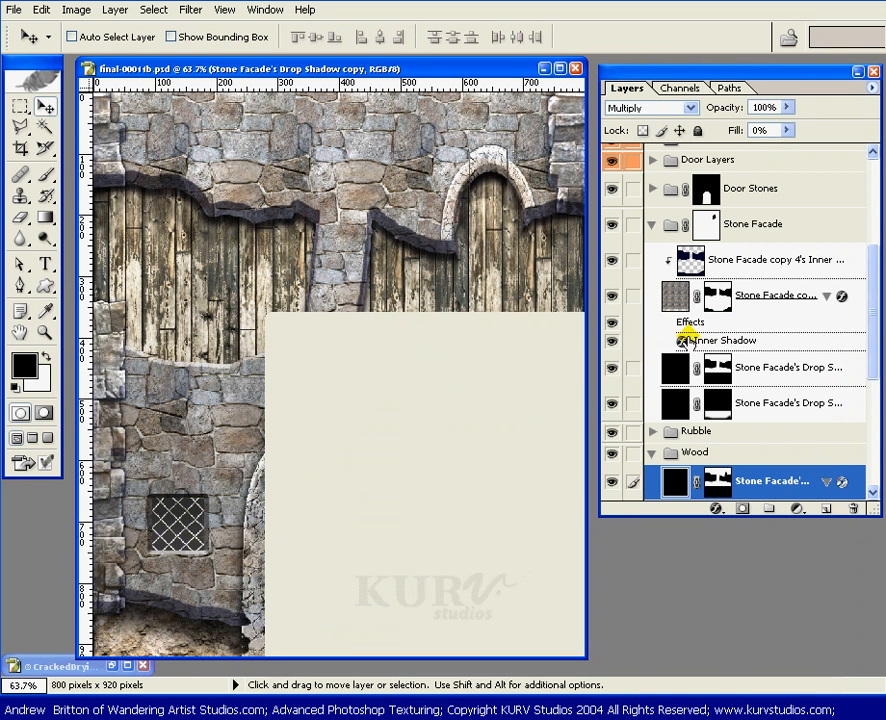
# Step: Narrow the Layers palette and widen the document window until gray margins flank the canvas
pyautogui.moveTo(873, 325); pyautogui.dragTo(862, 368)
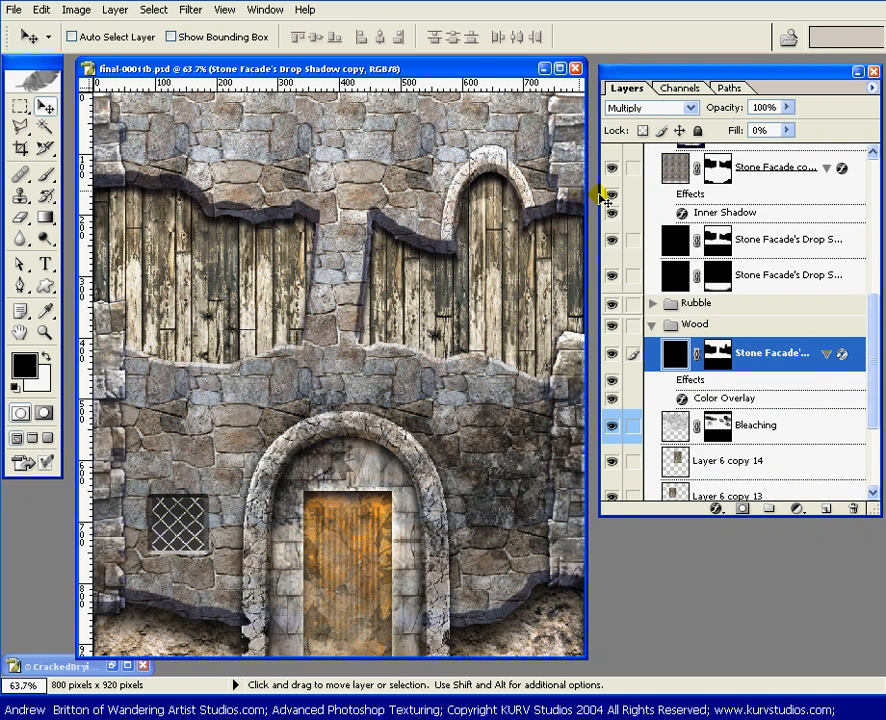
pyautogui.moveTo(76, 277); pyautogui.dragTo(60, 283)
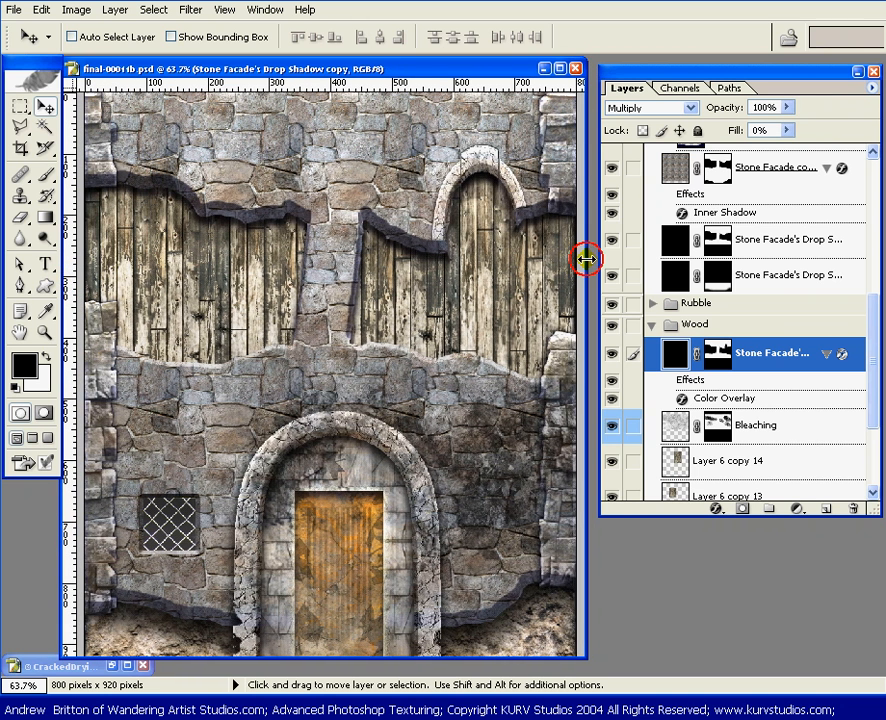
pyautogui.moveTo(586, 259); pyautogui.dragTo(643, 328)
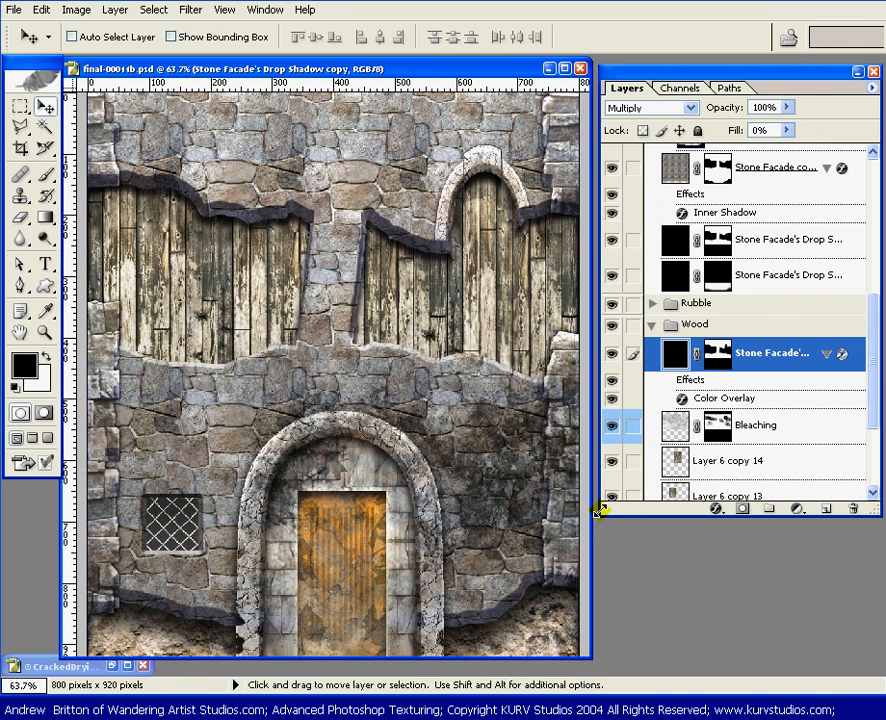
pyautogui.moveTo(600, 509); pyautogui.dragTo(626, 510)
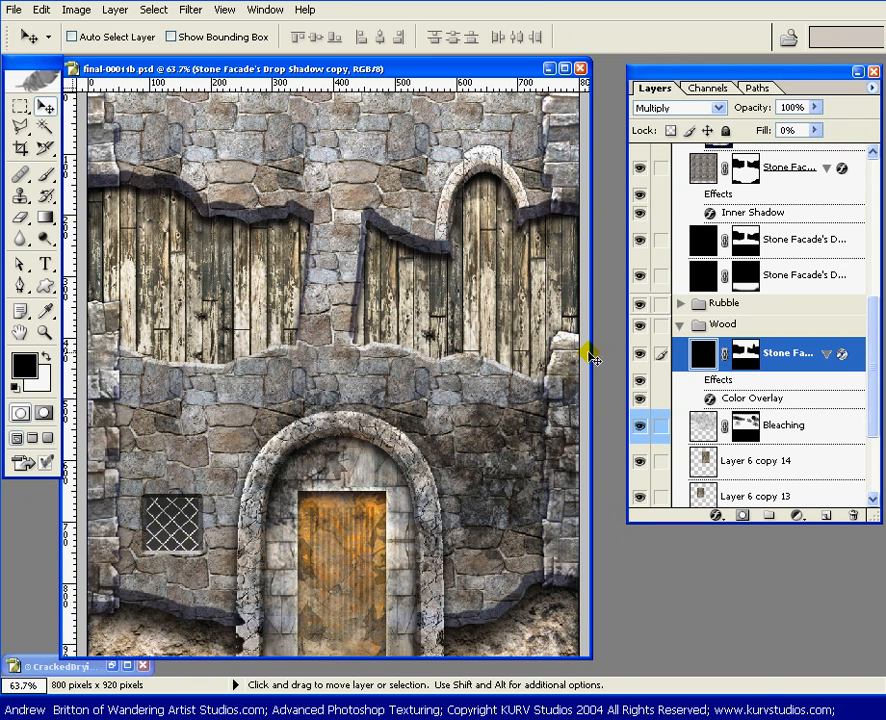
pyautogui.moveTo(591, 358); pyautogui.dragTo(628, 371)
# Step: Select a full-width band around the wood openings on the shadow copy's mask, shift it downward, and deselect it
pyautogui.click(744, 364)
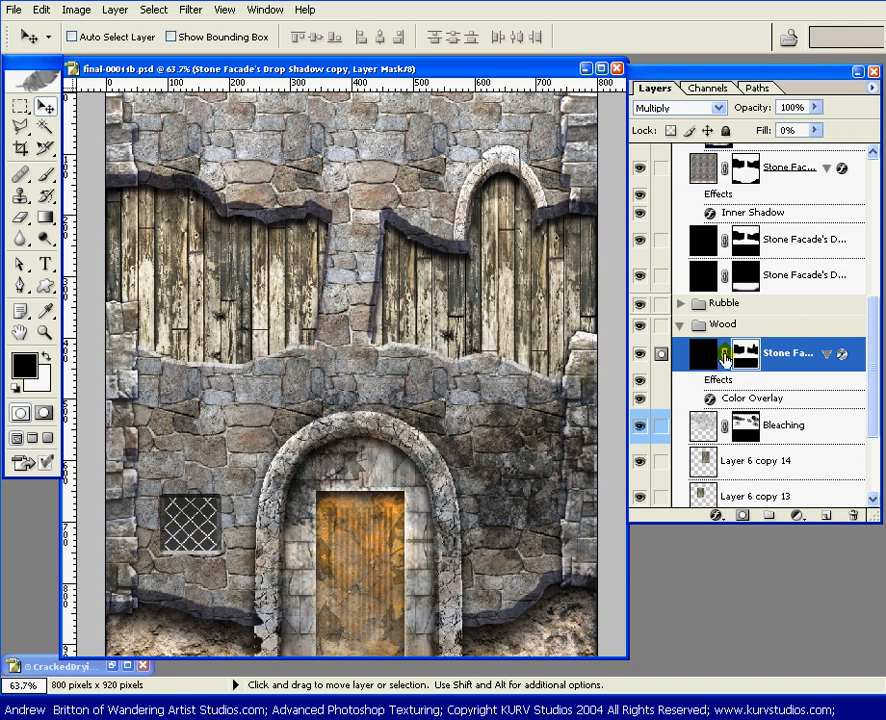
pyautogui.press('m')
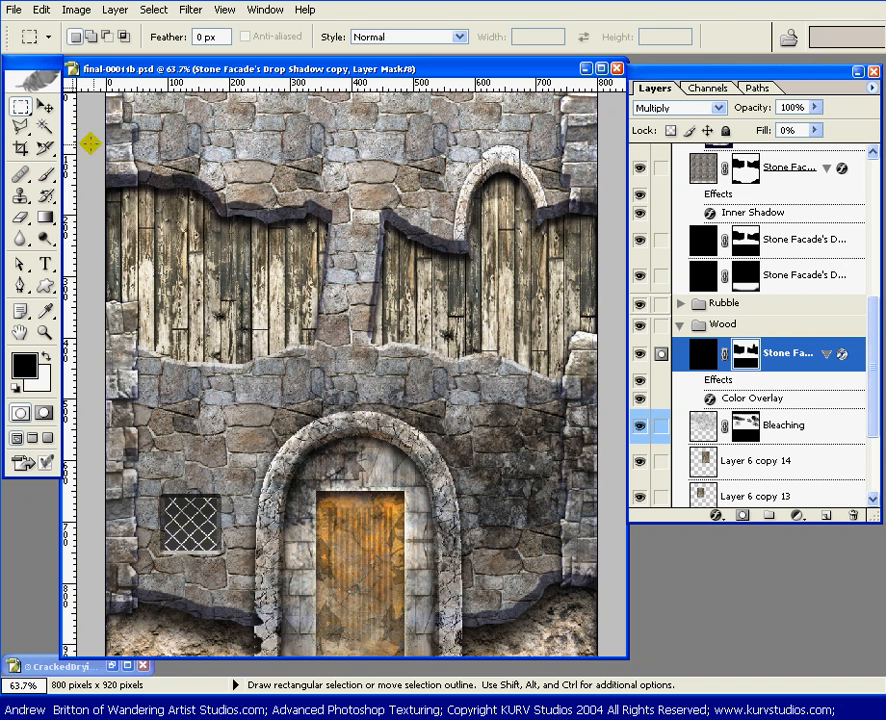
pyautogui.moveTo(91, 120); pyautogui.dragTo(620, 362)
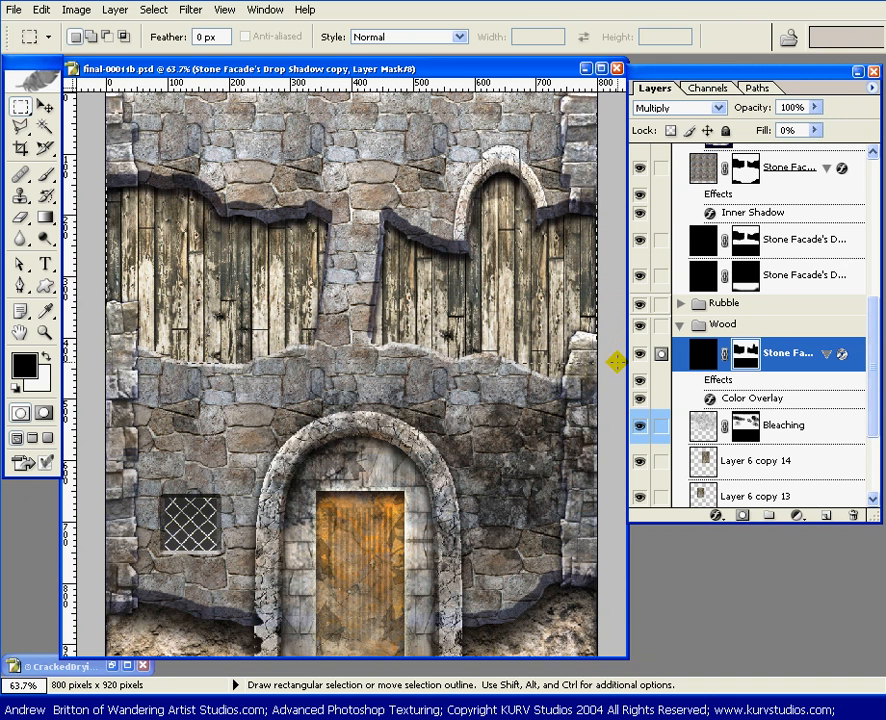
pyautogui.press('v')
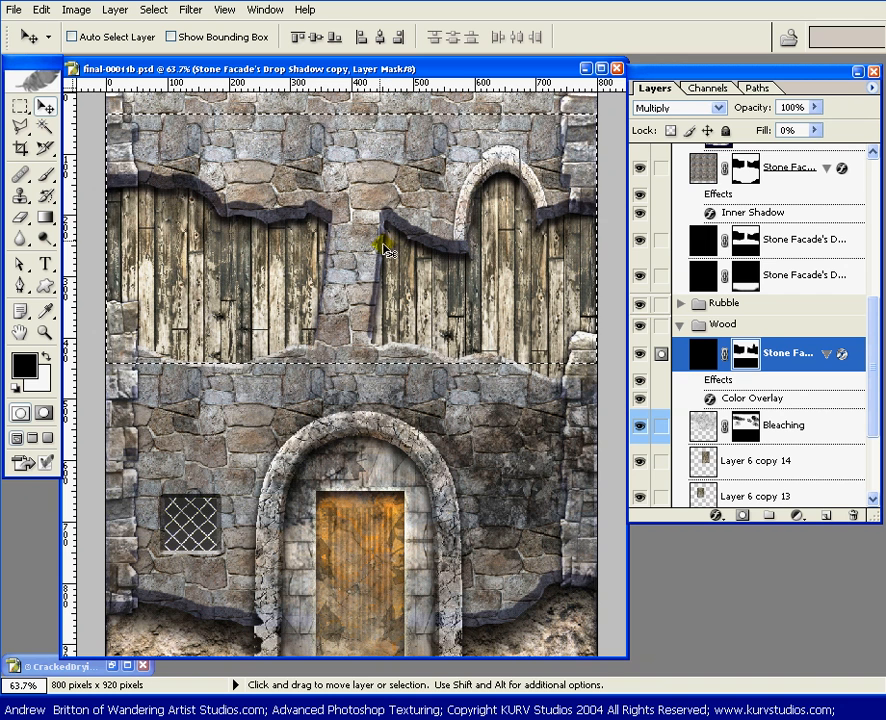
pyautogui.moveTo(371, 214); pyautogui.dragTo(372, 225)
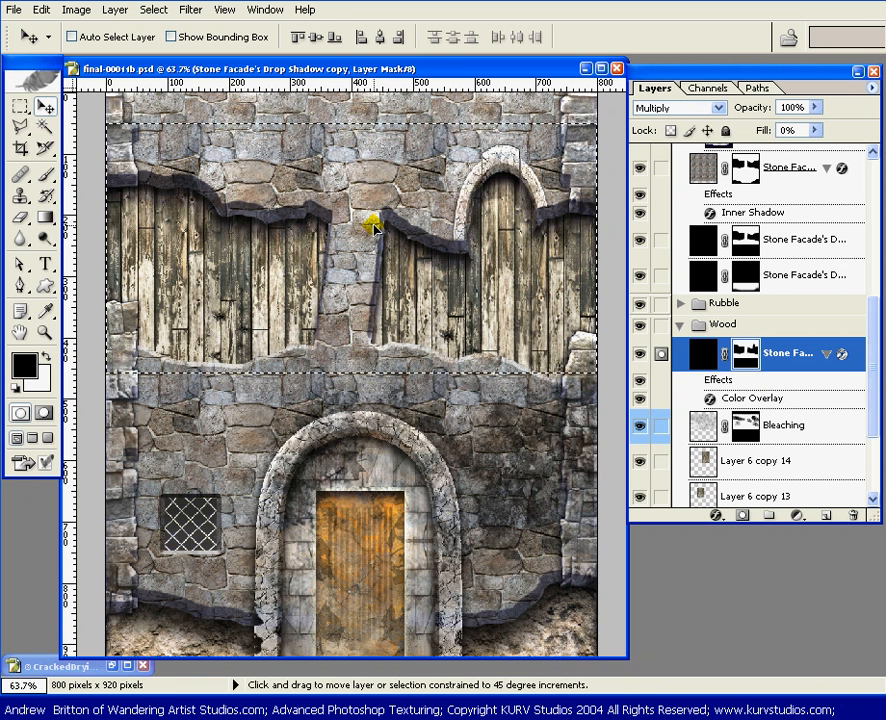
pyautogui.hotkey('shift', 'Down')
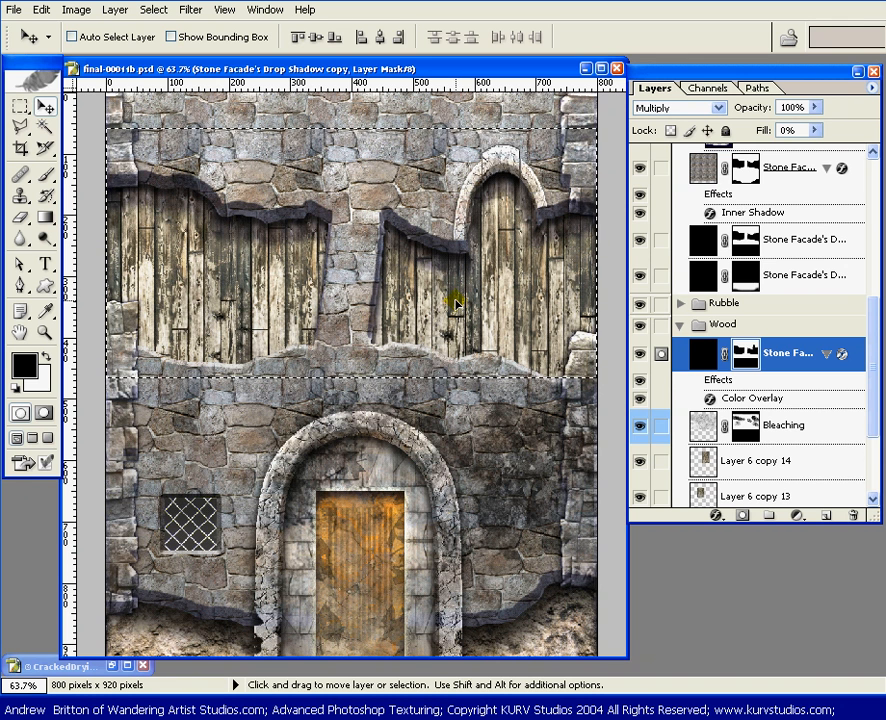
pyautogui.hotkey('ctrl', 'd')
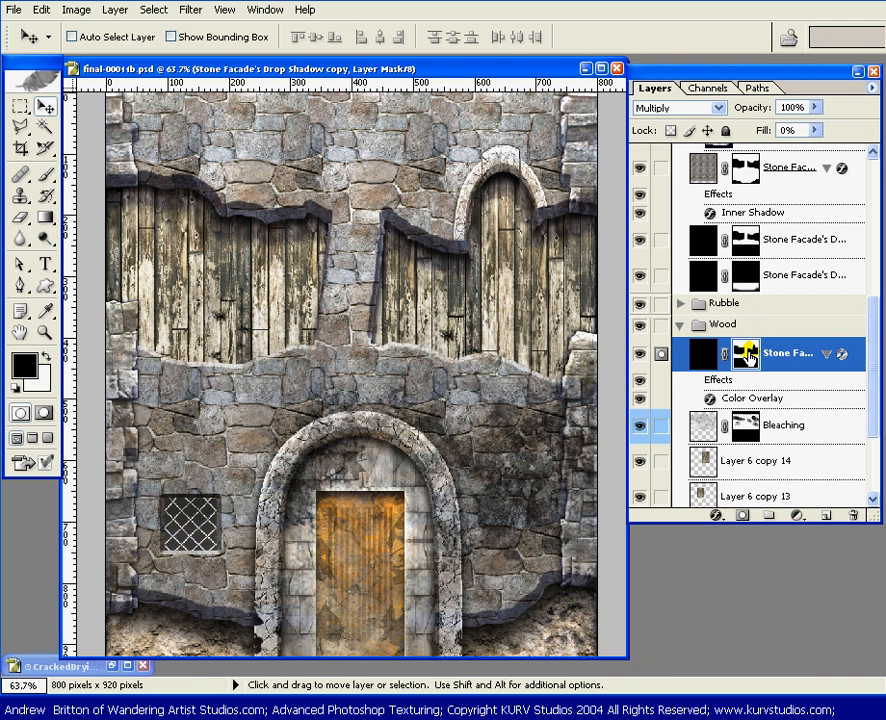
# Step: Select a narrow vertical strip over a plank right of the left opening's center and shift that part of the shadow mask down
pyautogui.press('m')
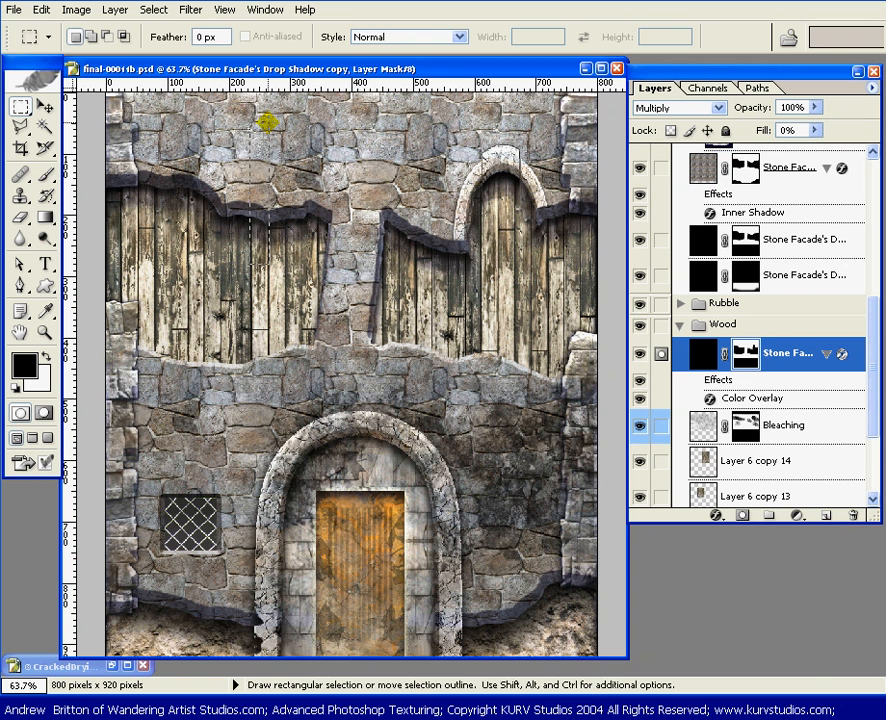
pyautogui.press('v')
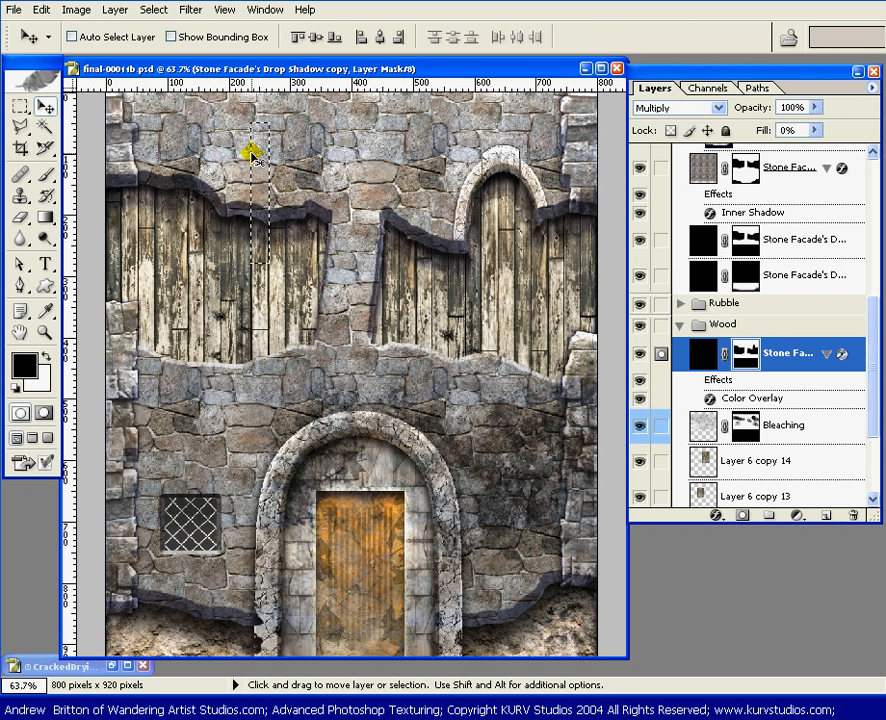
pyautogui.moveTo(263, 154); pyautogui.dragTo(262, 163)
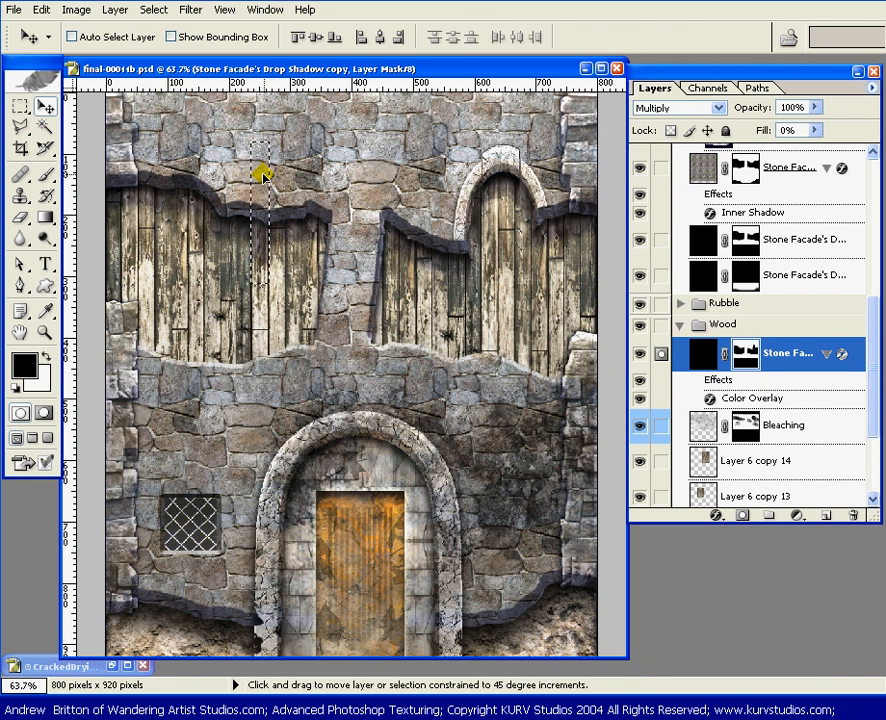
# Step: Select a vertical strip over a plank left of the left opening's center, shift that part of the shadow mask up, and deselect it
pyautogui.press('m')
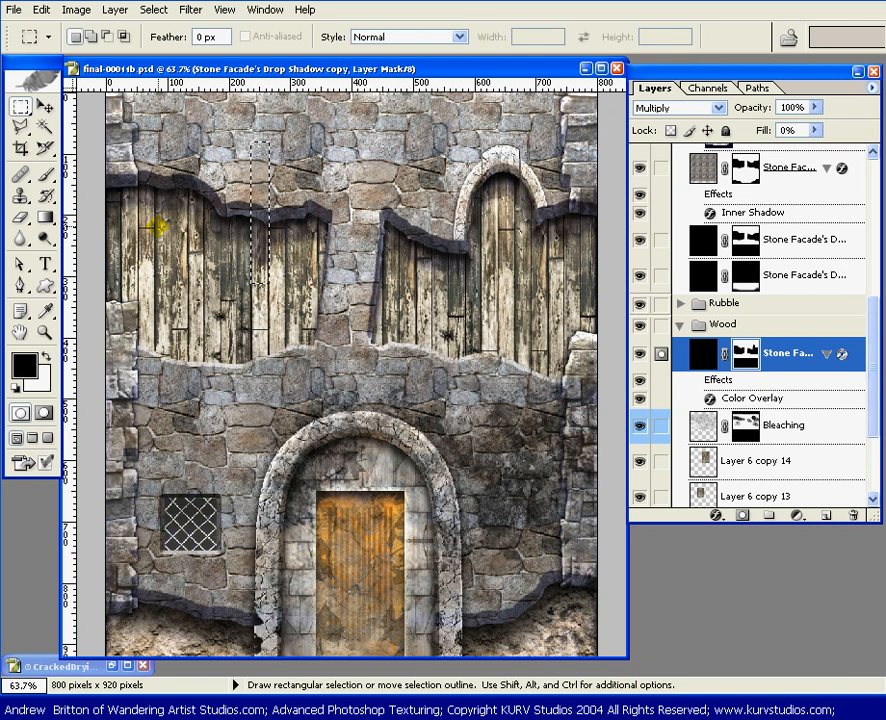
pyautogui.moveTo(162, 208); pyautogui.dragTo(174, 213)
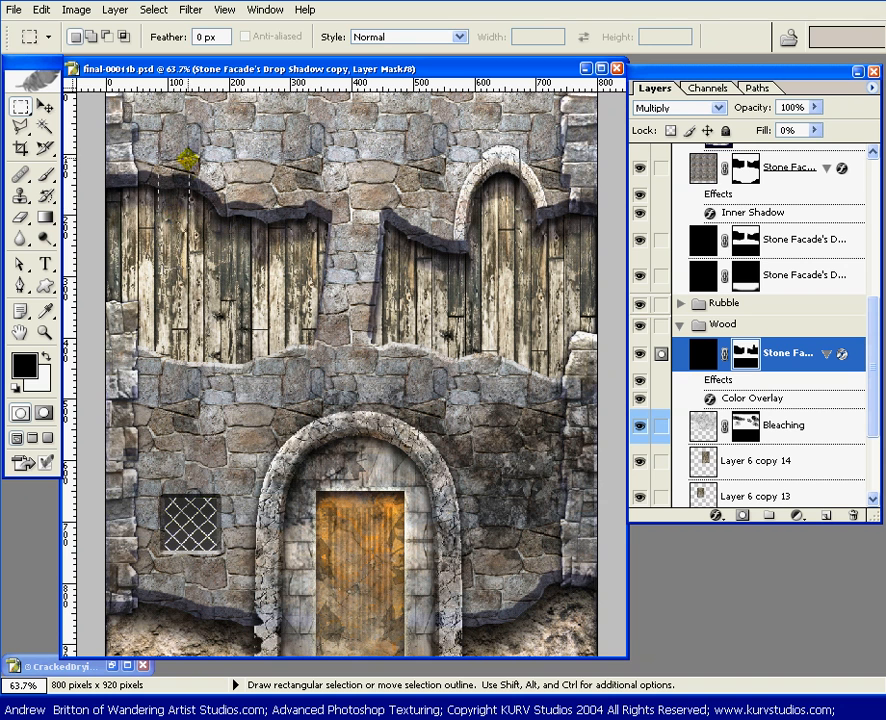
pyautogui.moveTo(188, 160); pyautogui.dragTo(186, 153)
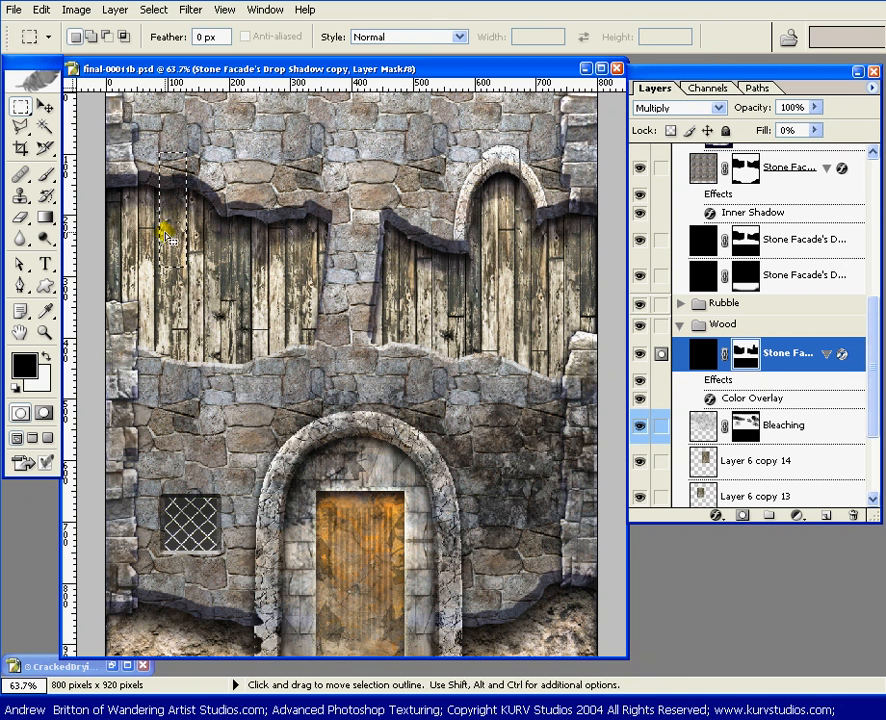
pyautogui.press('v')
pyautogui.hotkey('shift', 'Up')
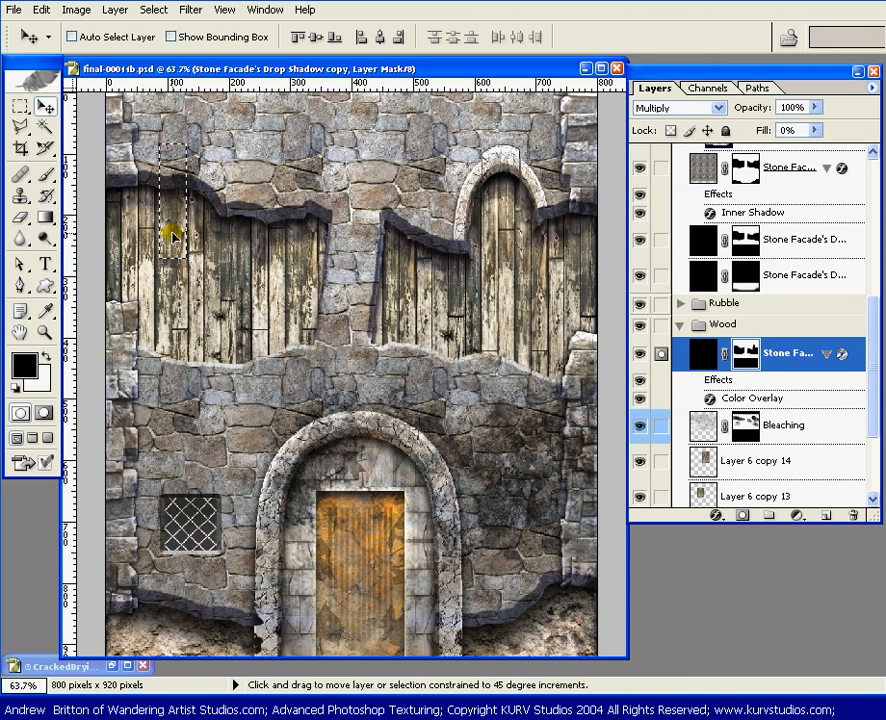
pyautogui.hotkey('ctrl', 'd')
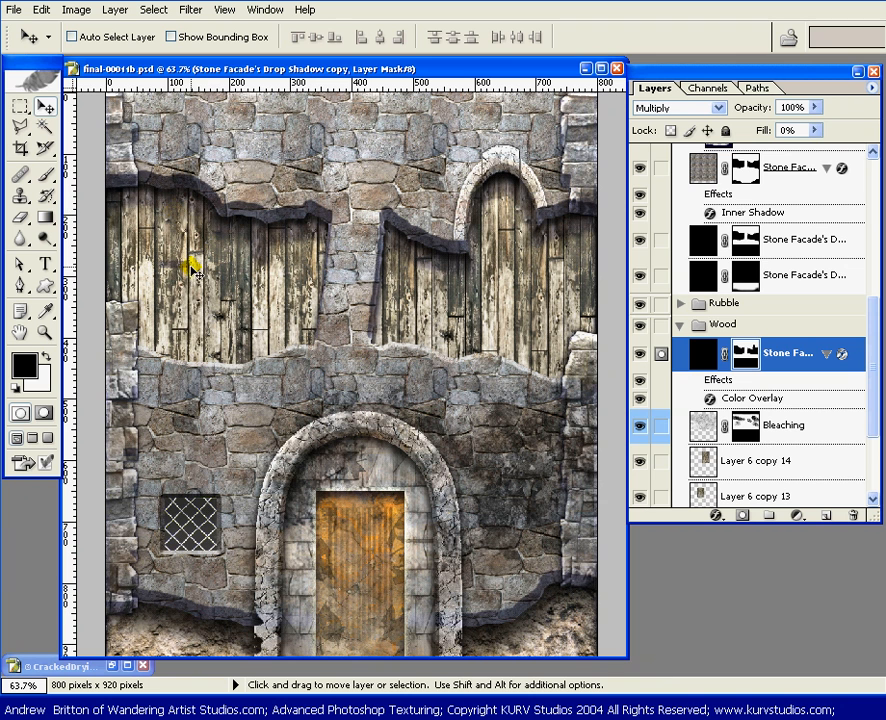
# Step: Reselect the last plank strip in the left opening, readjust the vertical offset of its shadow mask, and deselect it
pyautogui.hotkey('ctrl', 'shift', 'd')
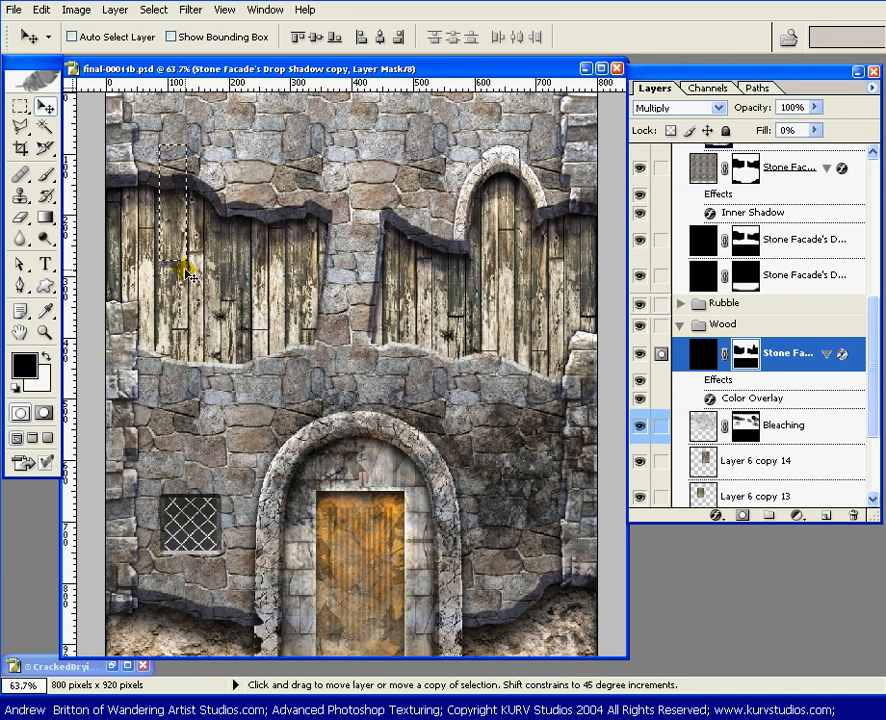
pyautogui.hotkey('shift', 'Down')
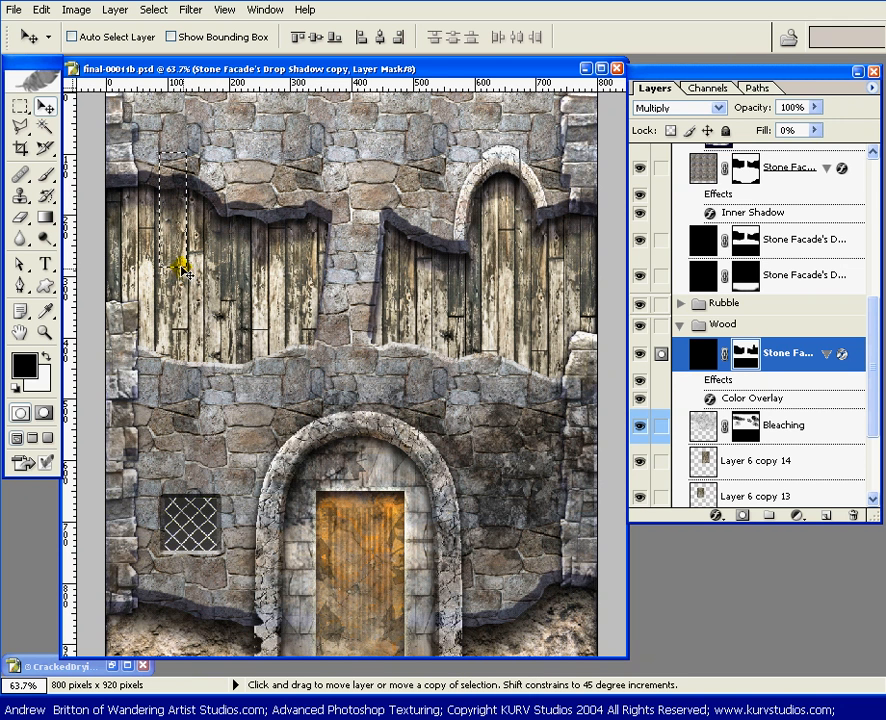
pyautogui.press('x')
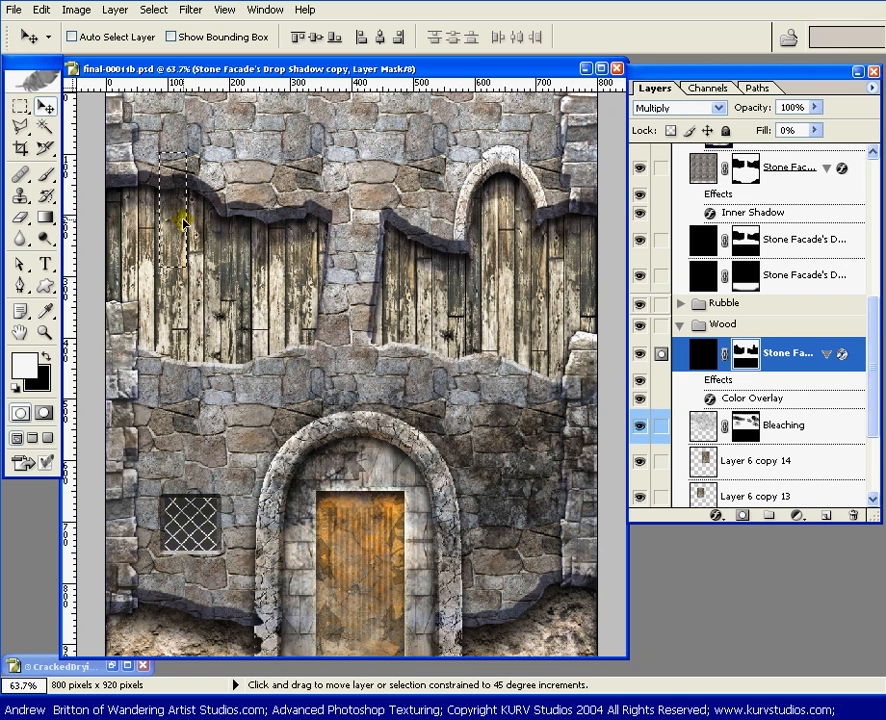
pyautogui.hotkey('shift', 'Up')
pyautogui.hotkey('shift', 'Up')
pyautogui.hotkey('ctrl', 'd')
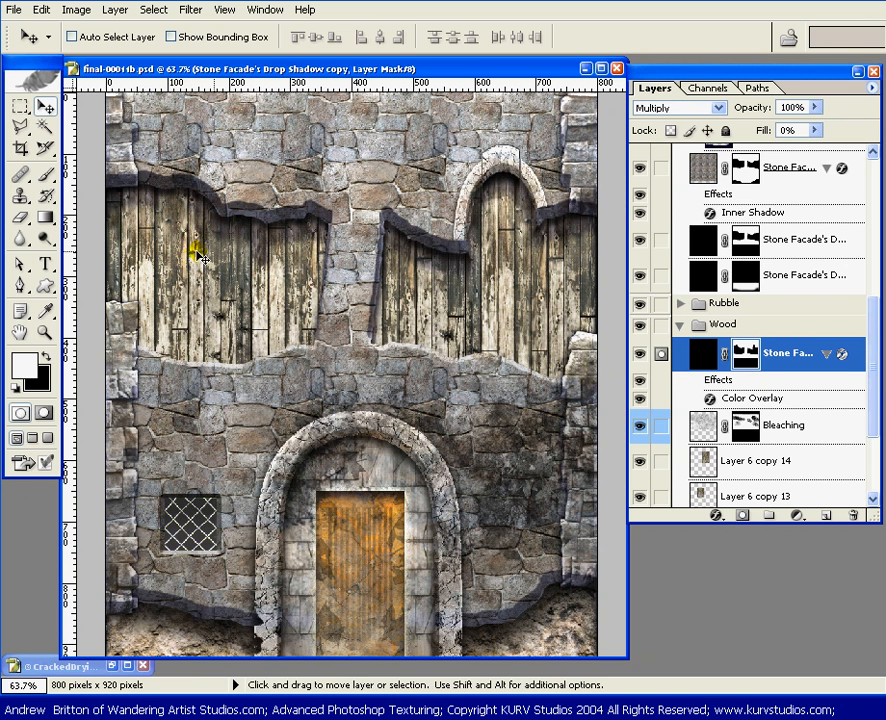
# Step: Select a strip over the shadow near the left opening's right edge, try shifting its mask down, and deselect it
pyautogui.press('m')
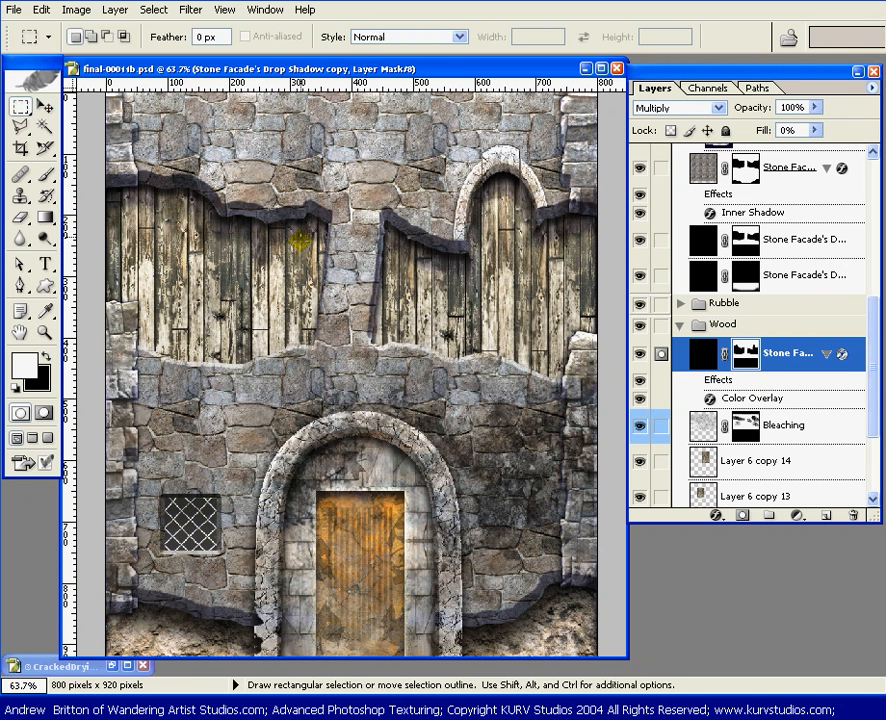
pyautogui.moveTo(288, 203); pyautogui.dragTo(304, 267)
pyautogui.press('v')
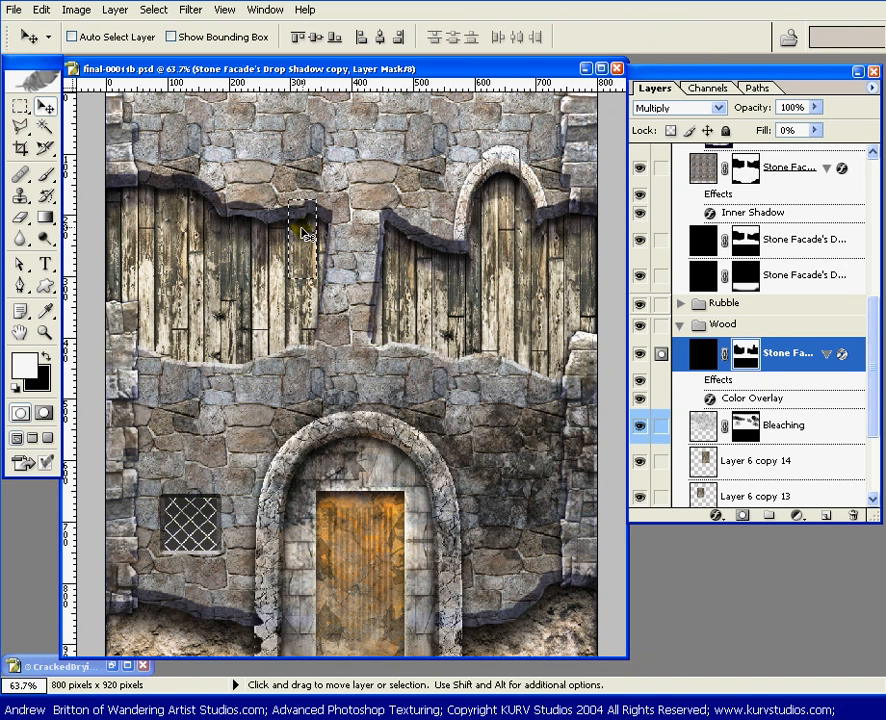
pyautogui.moveTo(305, 227); pyautogui.dragTo(306, 234)
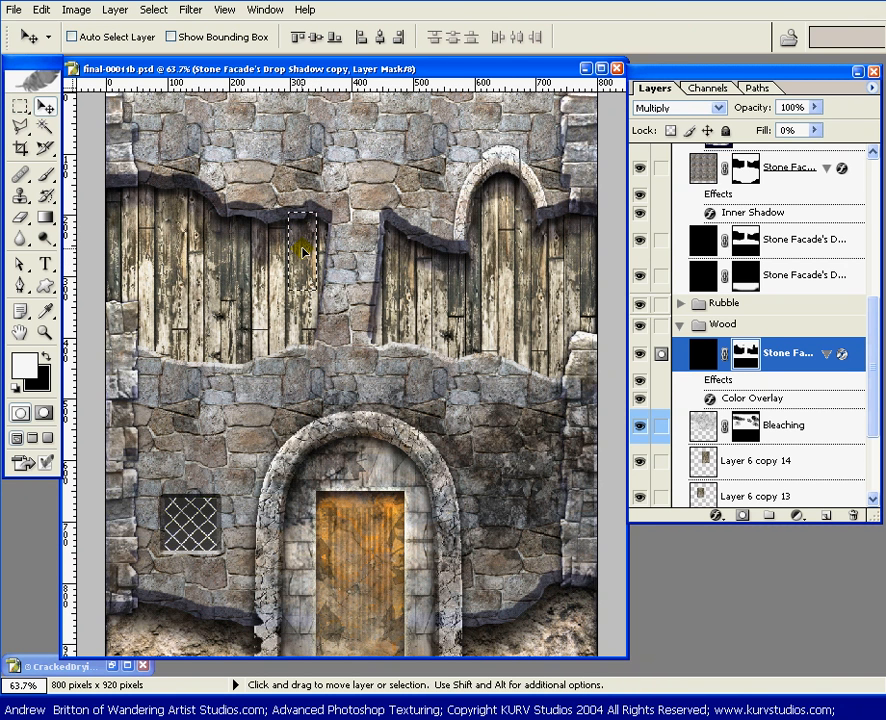
pyautogui.hotkey('ctrl', 'z')
pyautogui.hotkey('ctrl', 'd')
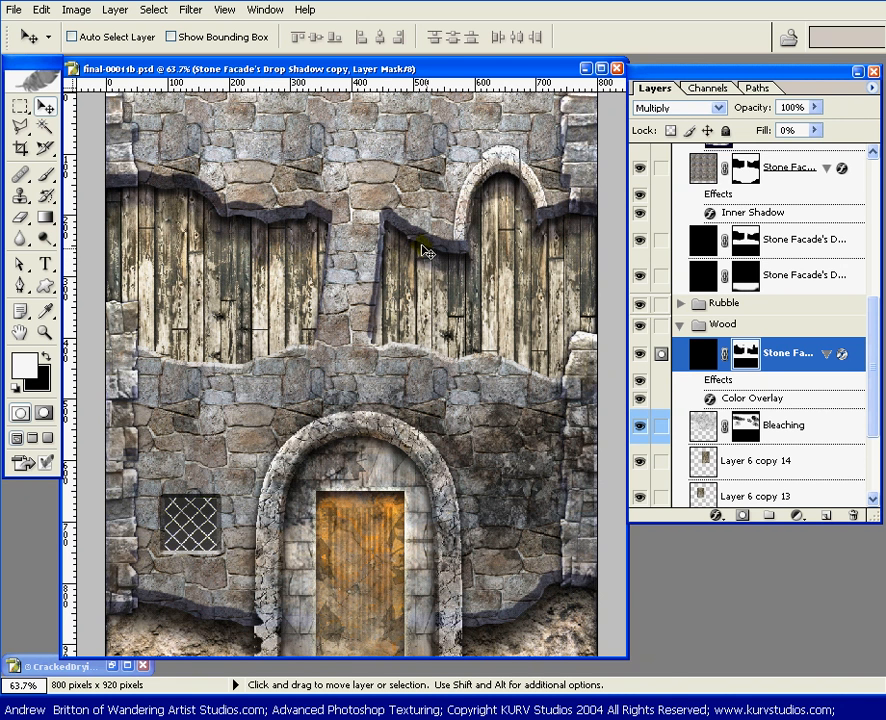
# Step: Select a narrow vertical strip over a plank in the middle of the right opening's sloped section and shift its shadow mask down
pyautogui.press('m')
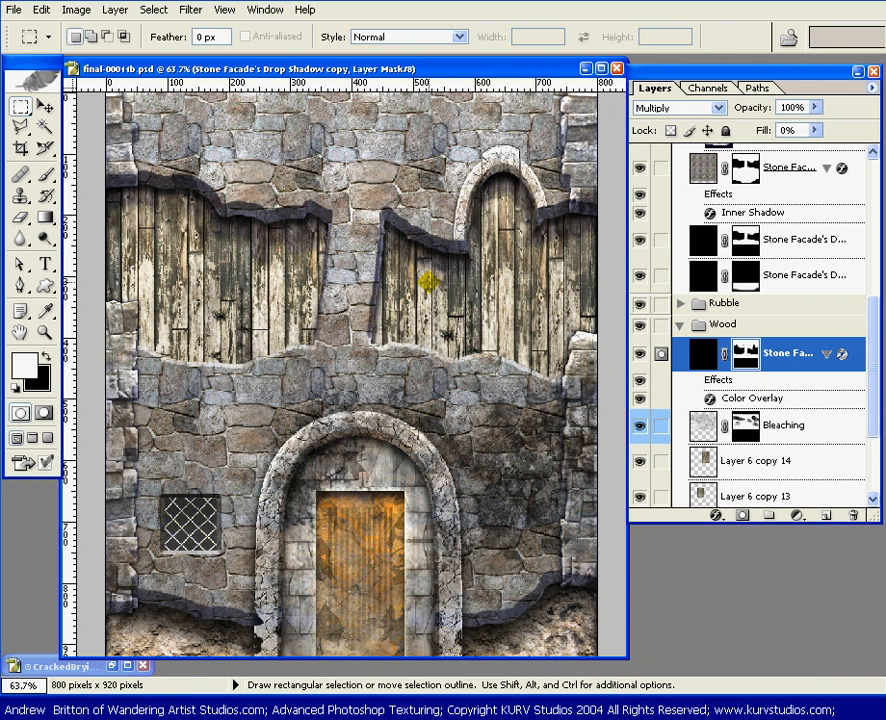
pyautogui.moveTo(428, 281); pyautogui.dragTo(418, 160)
pyautogui.press('v')
pyautogui.moveTo(423, 234); pyautogui.dragTo(424, 244)
# Step: Select a narrow strip over the right opening's leftmost plank, shift that part of the shadow mask up, and deselect it
pyautogui.press('m')
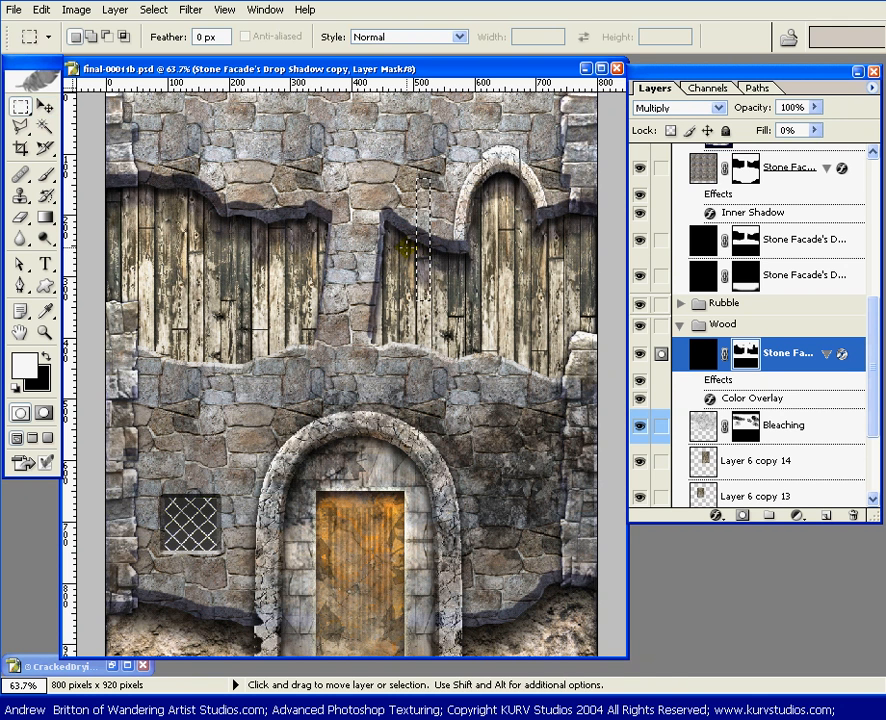
pyautogui.click(377, 224)
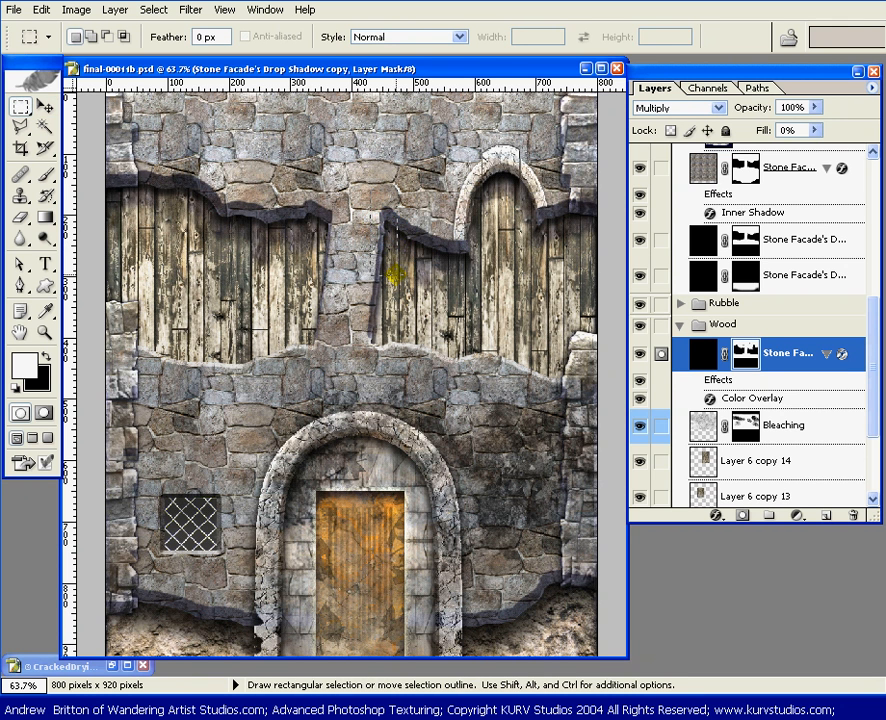
pyautogui.moveTo(373, 190); pyautogui.dragTo(397, 282)
pyautogui.press('Delete')
pyautogui.hotkey('ctrl', 'd')
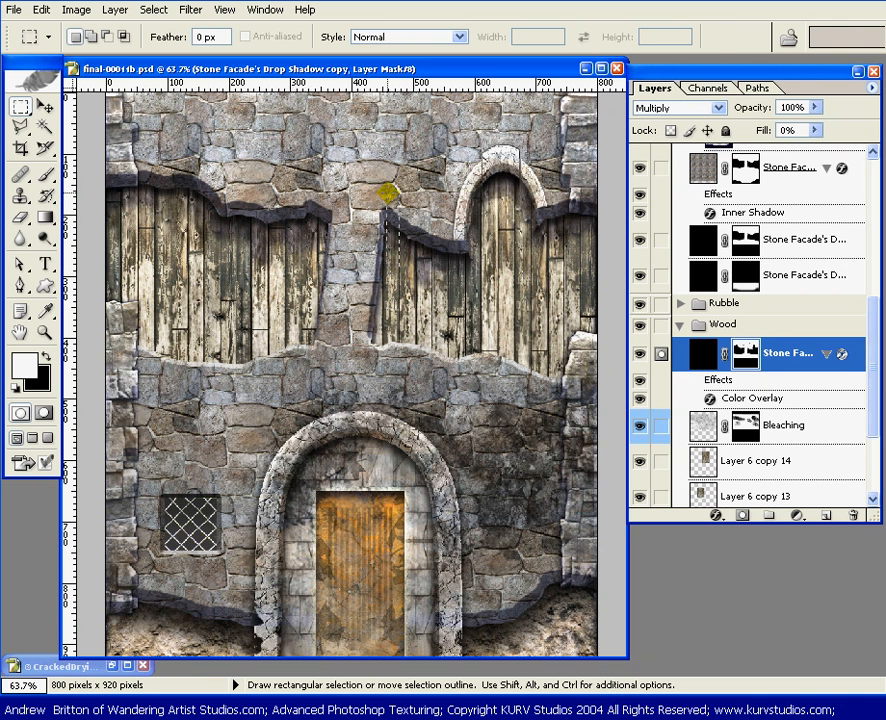
pyautogui.press('v')
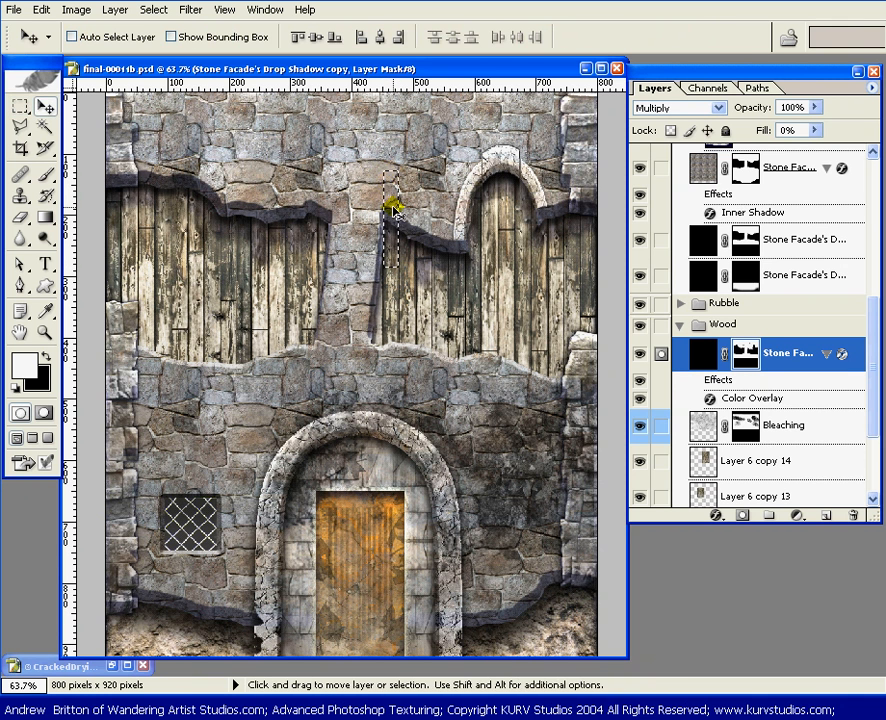
pyautogui.moveTo(389, 203)
pyautogui.mouseDown()
pyautogui.moveTo(389, 212)
pyautogui.moveTo(392, 197)
pyautogui.mouseUp()
pyautogui.hotkey('ctrl', 'd')
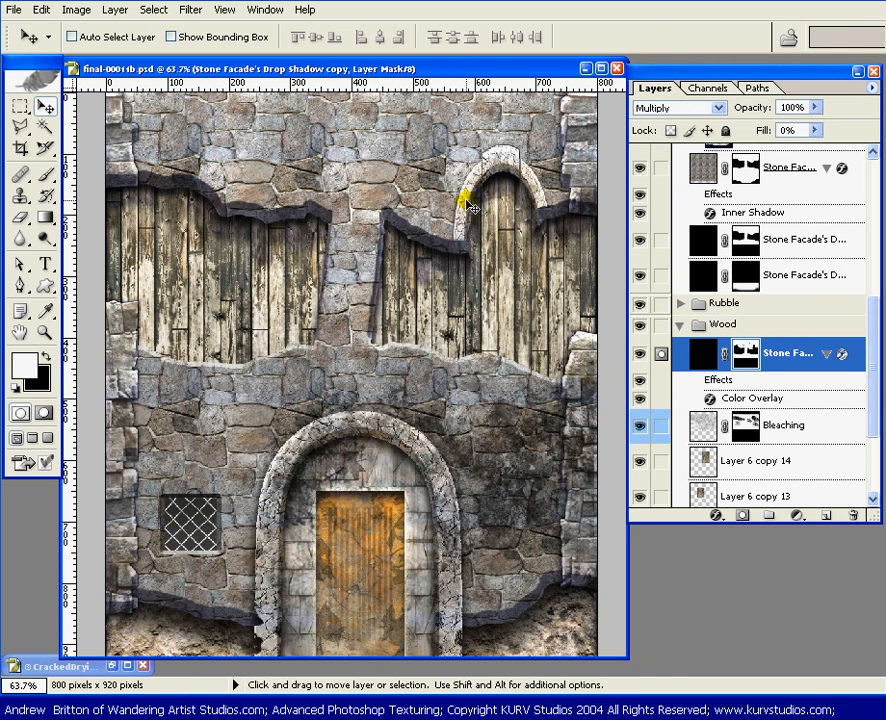
# Step: Select a strip over the plank just left of the small arch, trim its right edge, offset its shadow mask vertically, and deselect it
pyautogui.press('m')
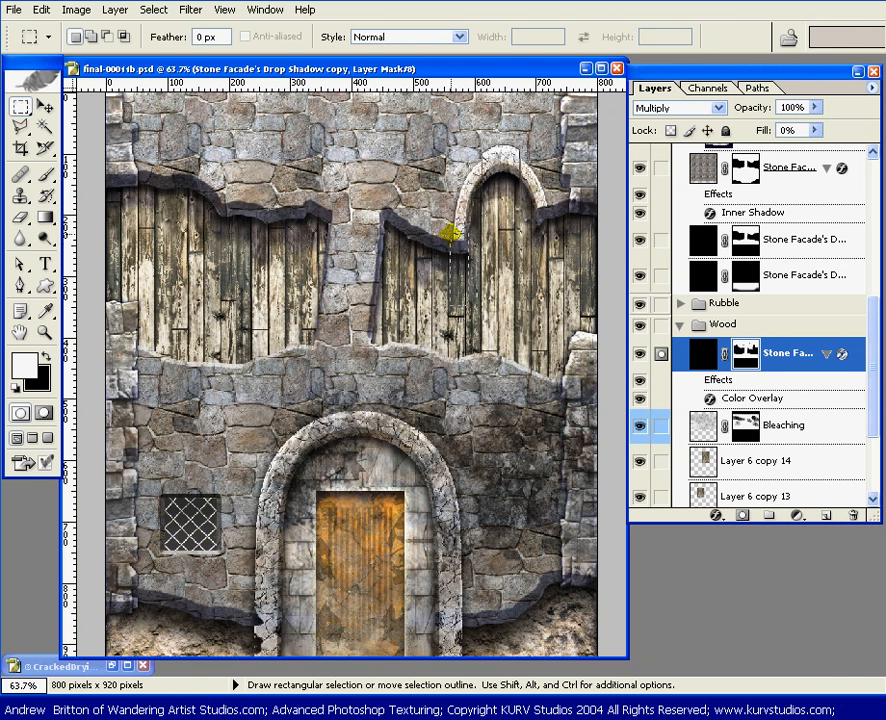
pyautogui.moveTo(450, 233); pyautogui.dragTo(447, 215)
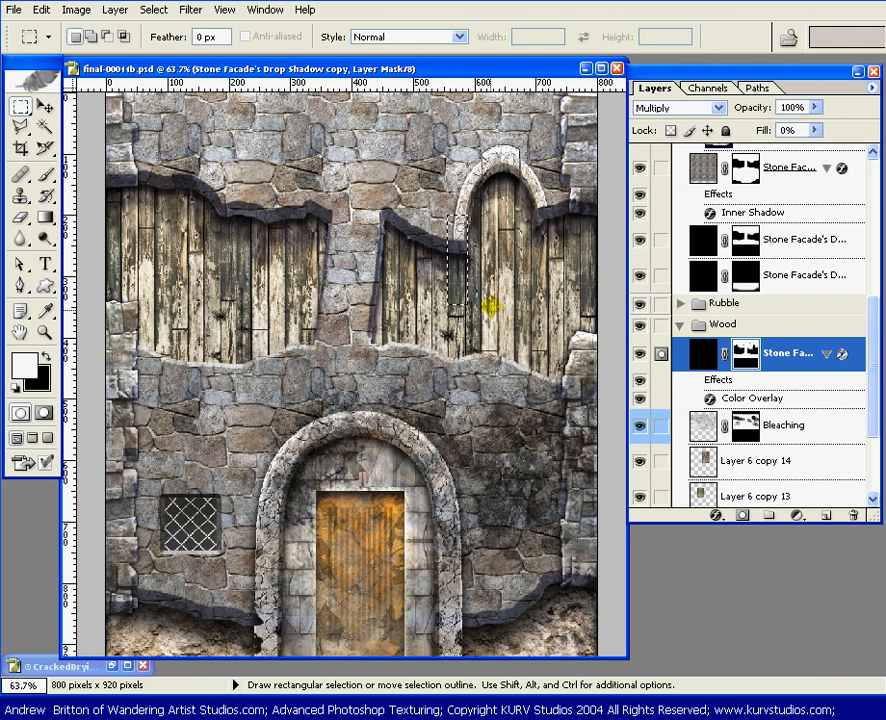
pyautogui.press('shift')
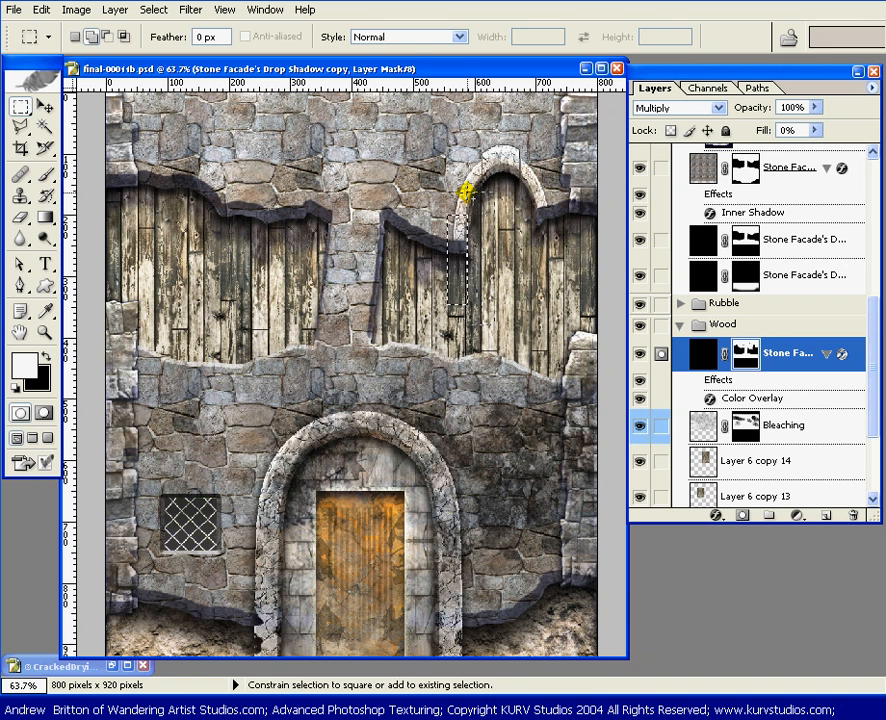
pyautogui.hotkey('ctrl', 'z')
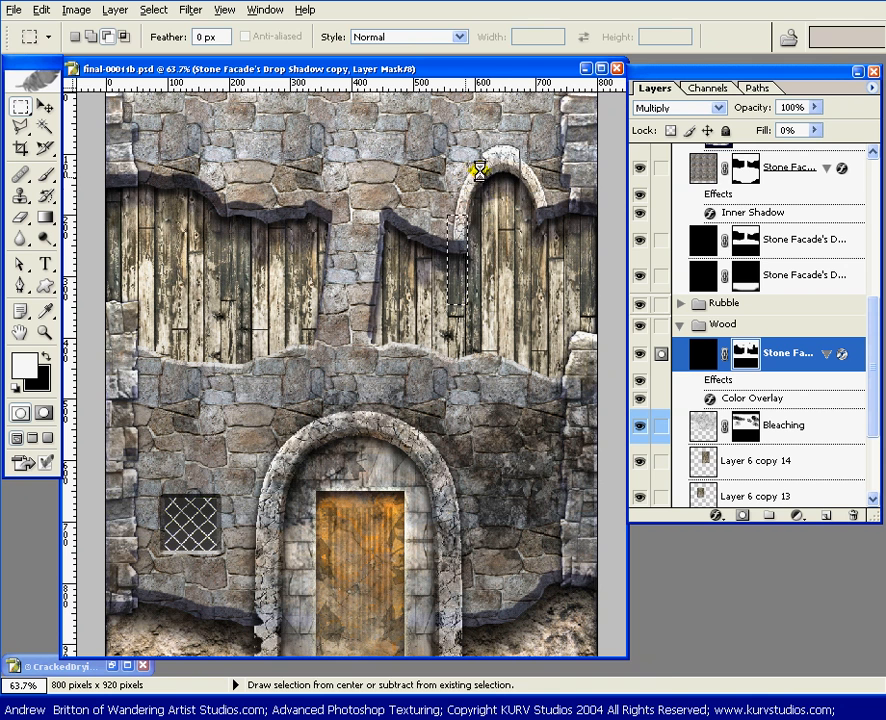
pyautogui.press('v')
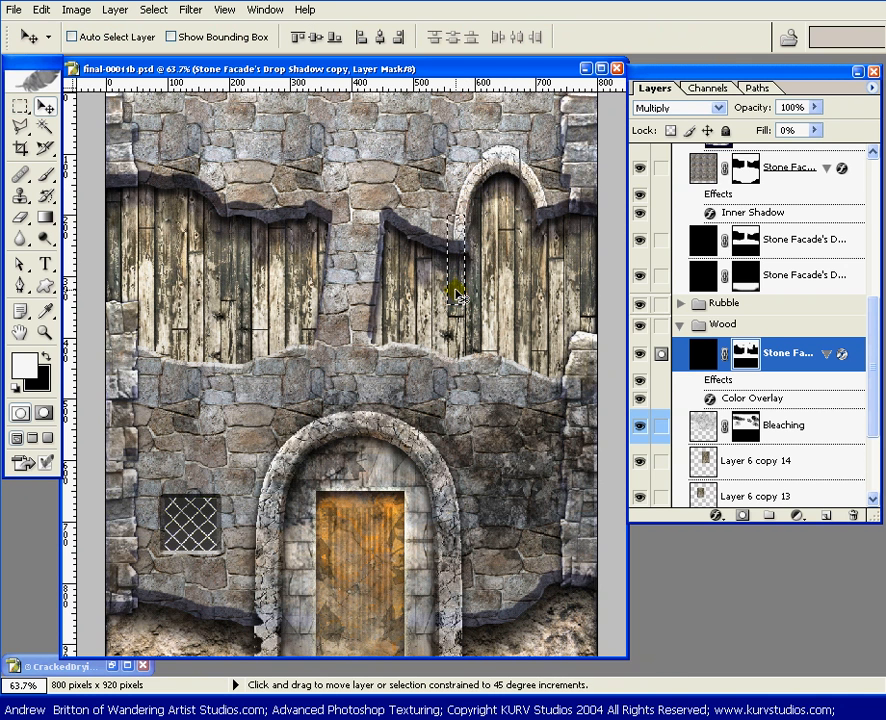
pyautogui.hotkey('ctrl', 'd')
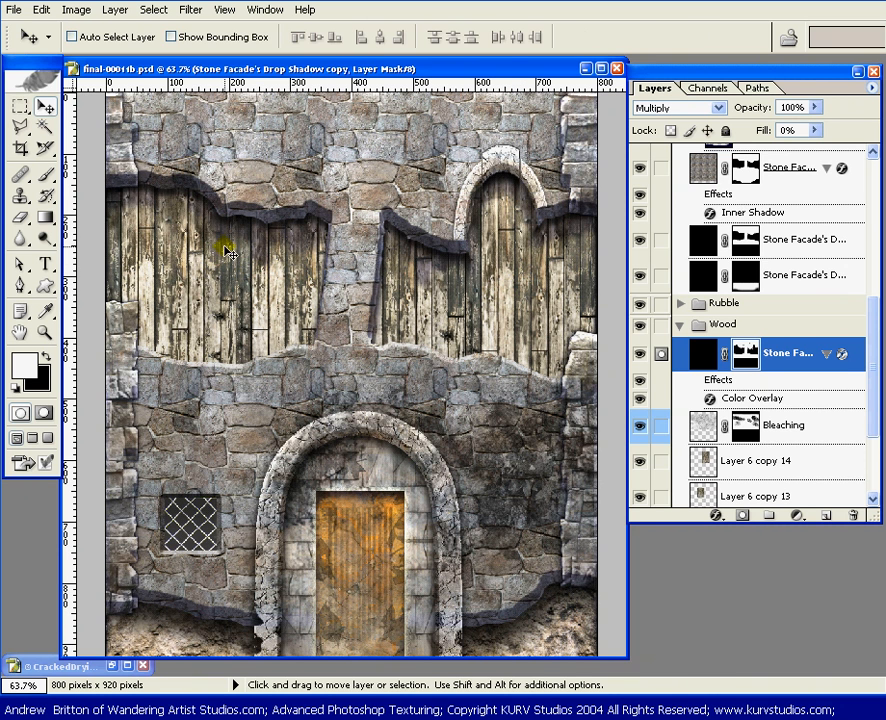
# Step: Select a narrow strip over the plank where the left opening's upper edge slopes, shift its shadow mask down, and deselect it
pyautogui.press('m')
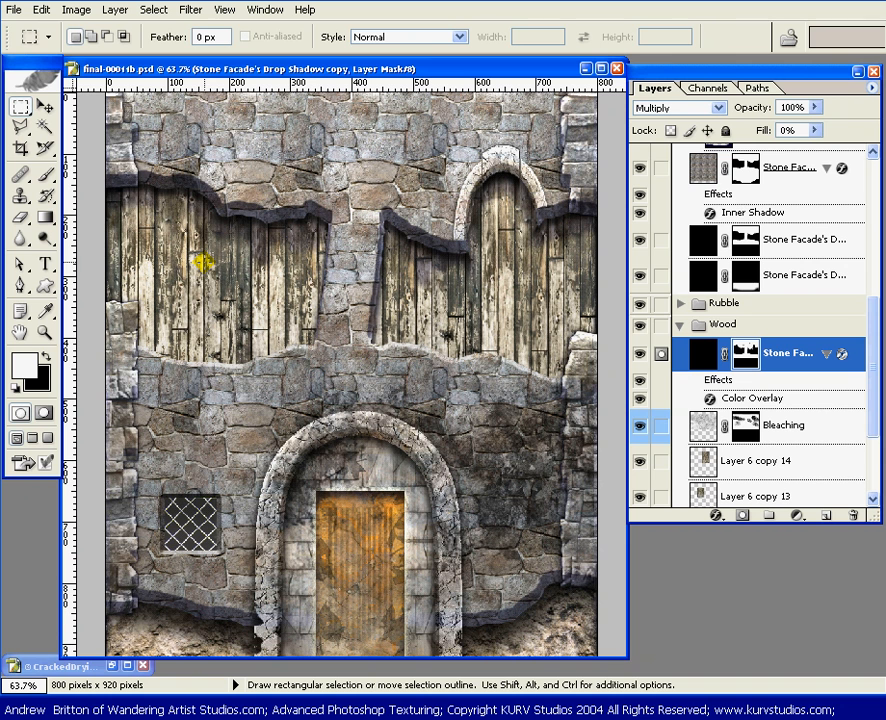
pyautogui.moveTo(204, 262); pyautogui.dragTo(220, 136)
pyautogui.press('v')
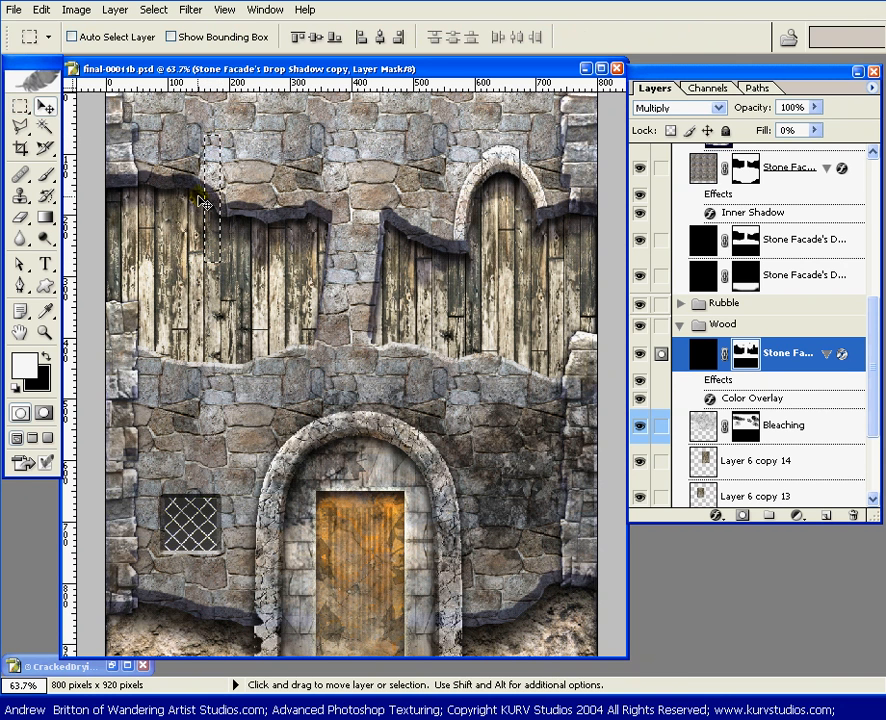
pyautogui.moveTo(203, 204)
pyautogui.mouseDown()
pyautogui.moveTo(214, 186)
pyautogui.moveTo(212, 208)
pyautogui.mouseUp()
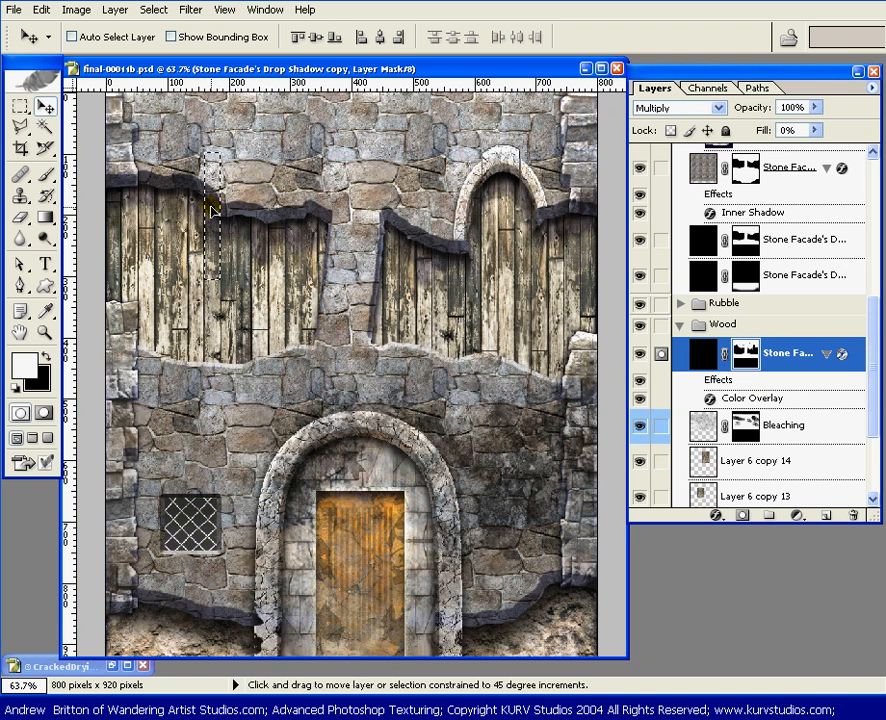
pyautogui.hotkey('ctrl', 'd')
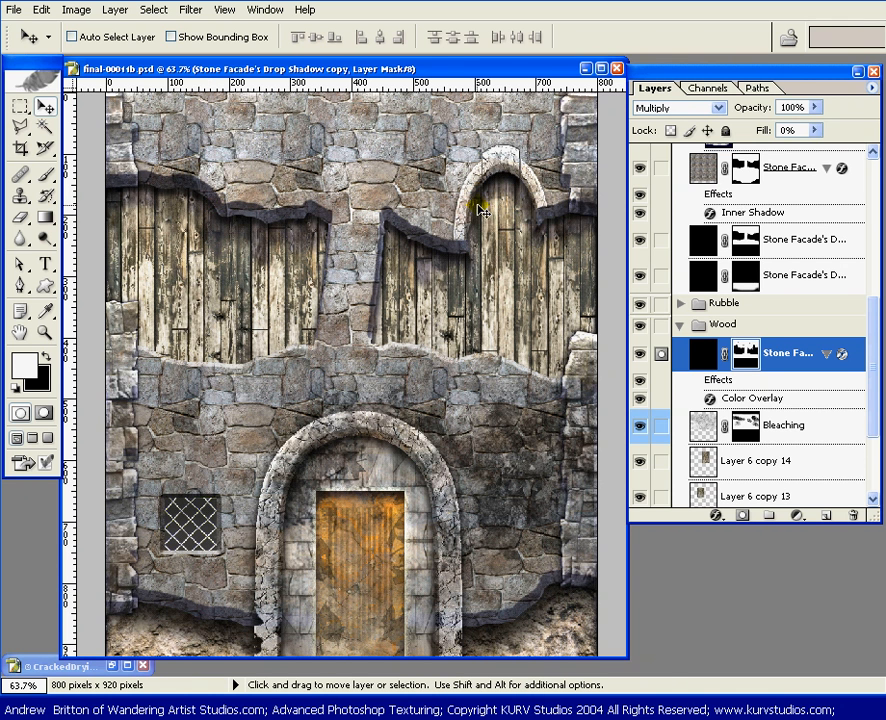
# Step: Select a narrow vertical strip over a plank beneath the small arch, shift its shadow mask up, and reselect it to readjust the offset
pyautogui.press('m')
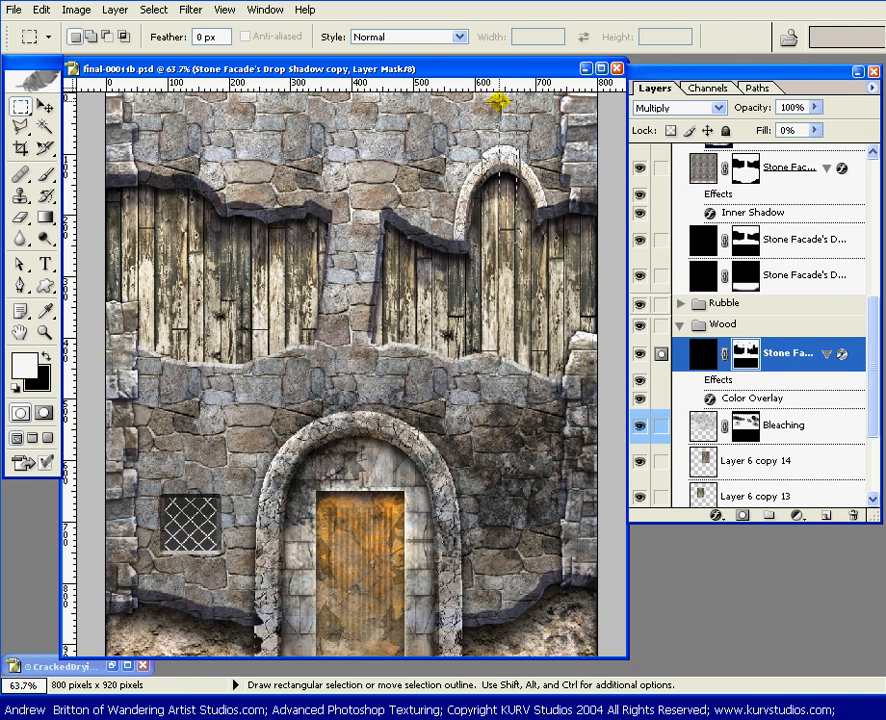
pyautogui.moveTo(497, 101); pyautogui.dragTo(517, 239)
pyautogui.press('v')
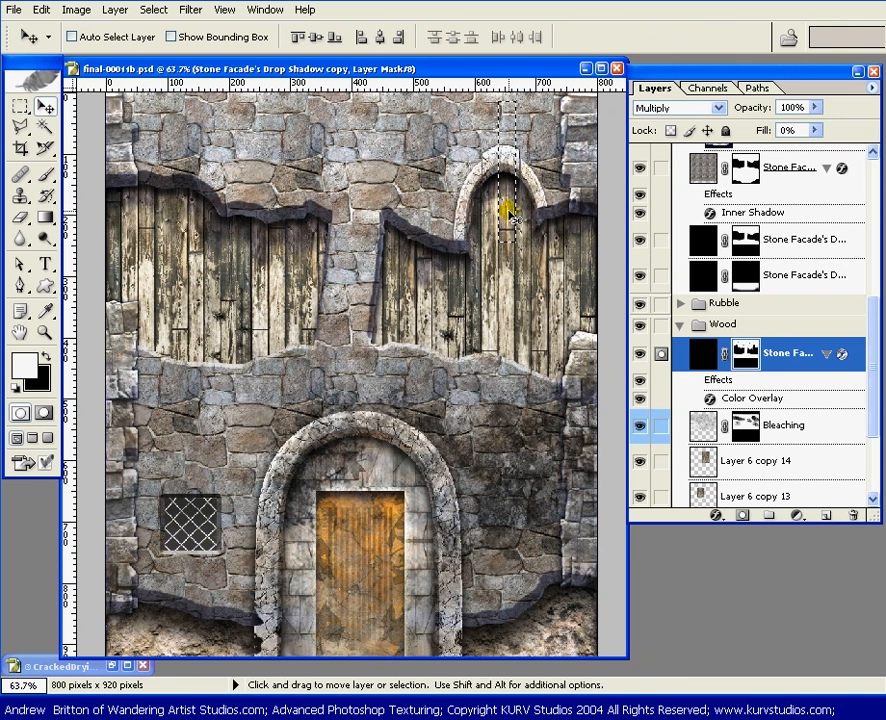
pyautogui.press('shift')
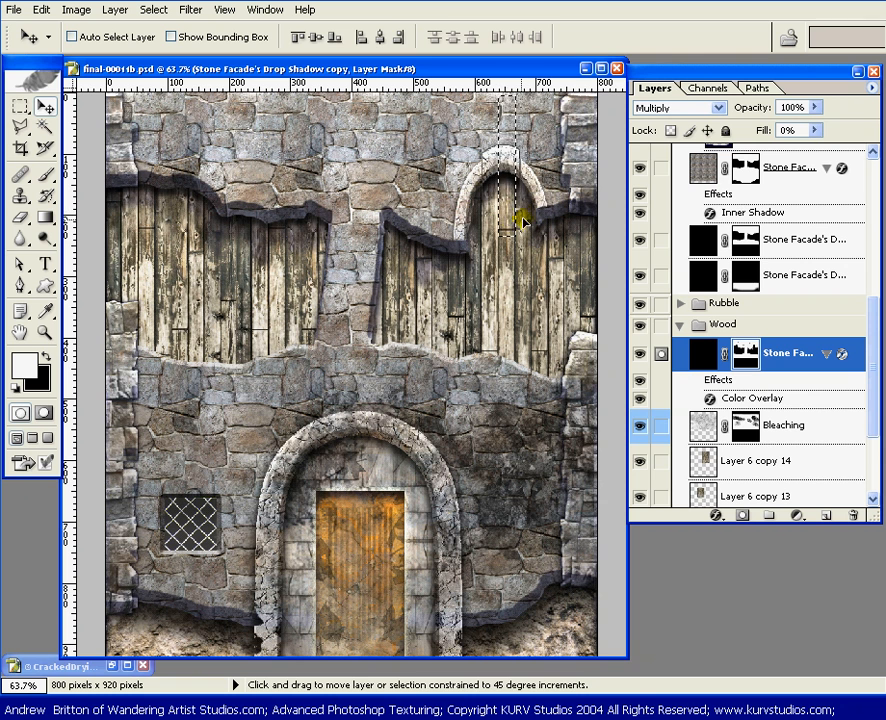
pyautogui.hotkey('ctrl', 'd')
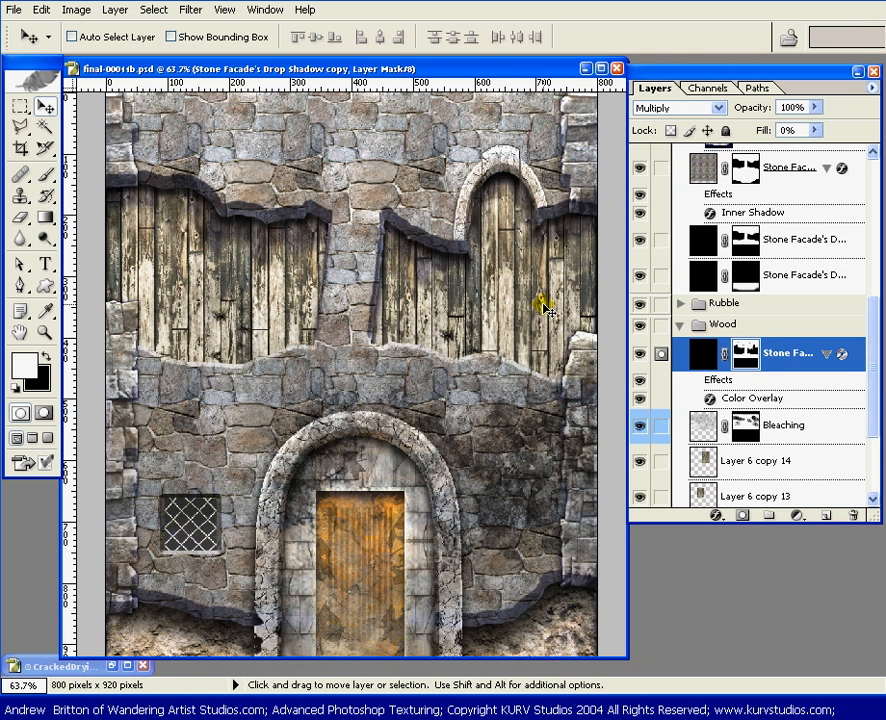
pyautogui.hotkey('ctrl', 'shift', 'd')
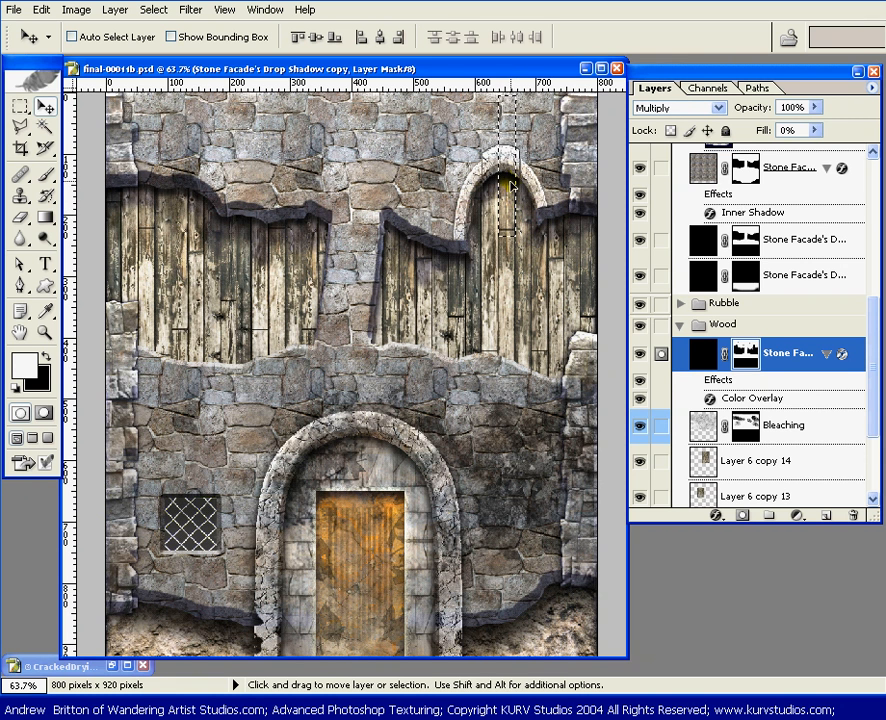
pyautogui.press('shift')
pyautogui.hotkey('ctrl', 'd')
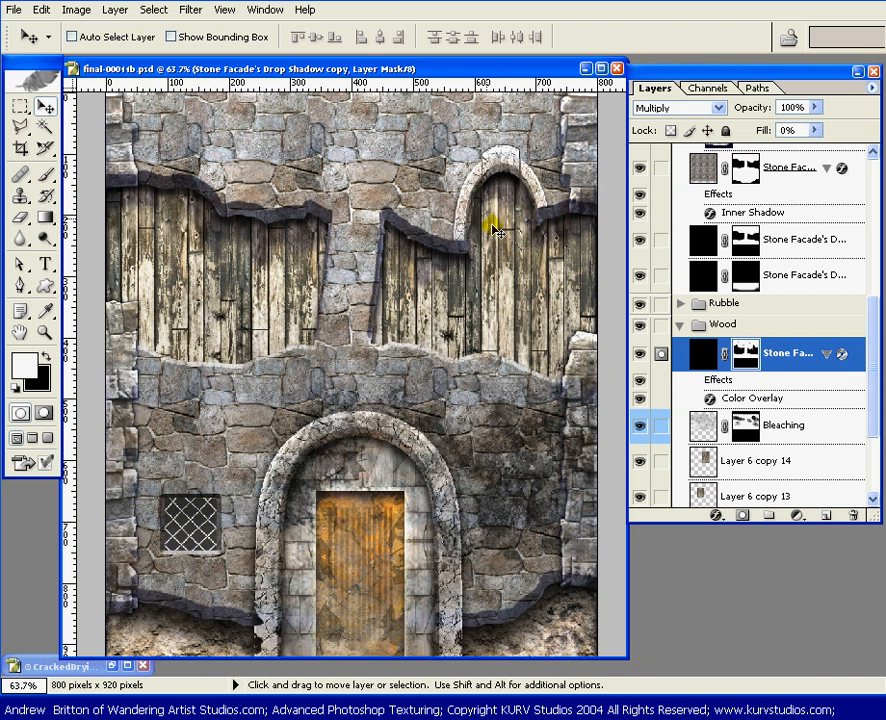
# Step: Shift the shadow mask strip beneath the small arch down, and likewise offset and deselect a strip along the right opening's slanted left edge
pyautogui.moveTo(499, 201); pyautogui.dragTo(499, 226)
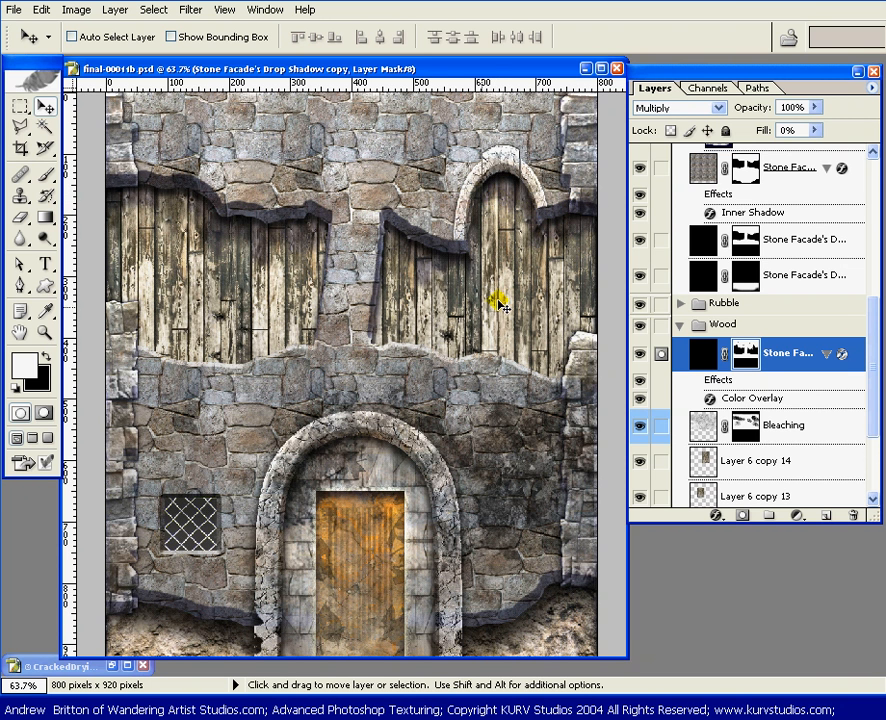
pyautogui.press('m')
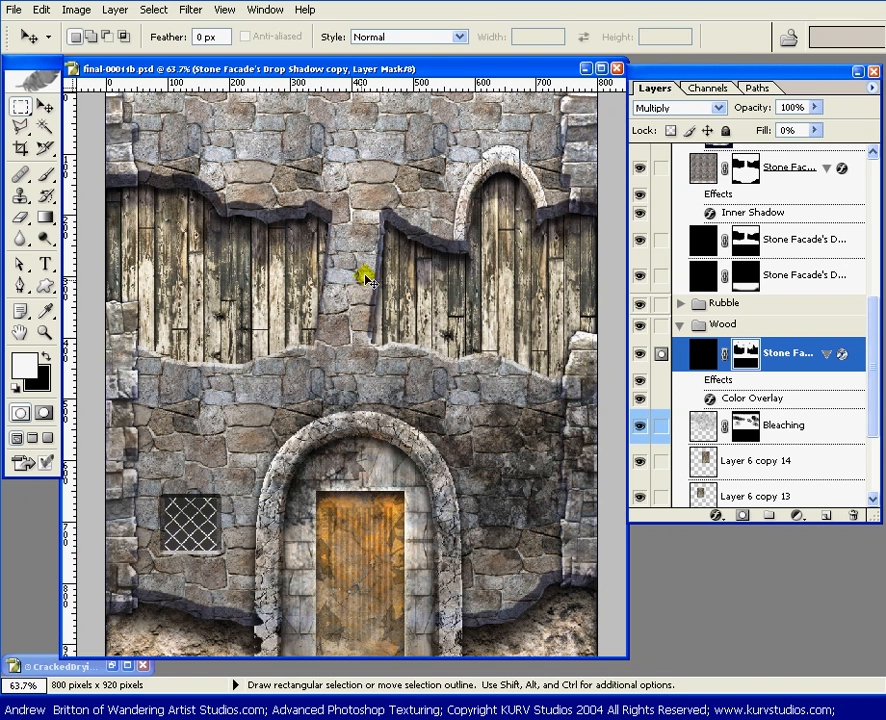
pyautogui.moveTo(350, 182); pyautogui.dragTo(381, 354)
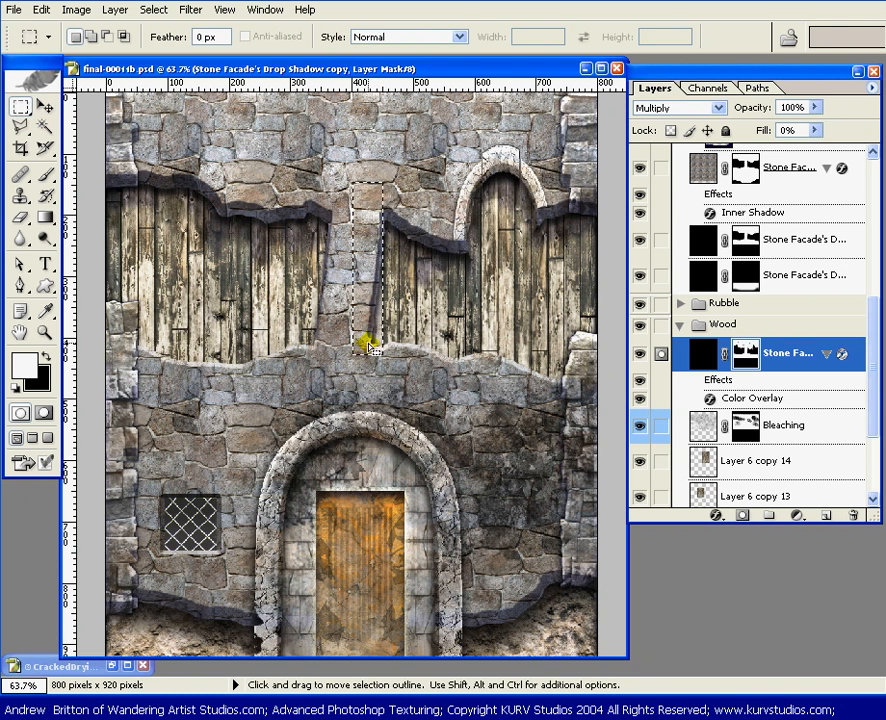
pyautogui.press('v')
pyautogui.moveTo(374, 274); pyautogui.dragTo(372, 305)
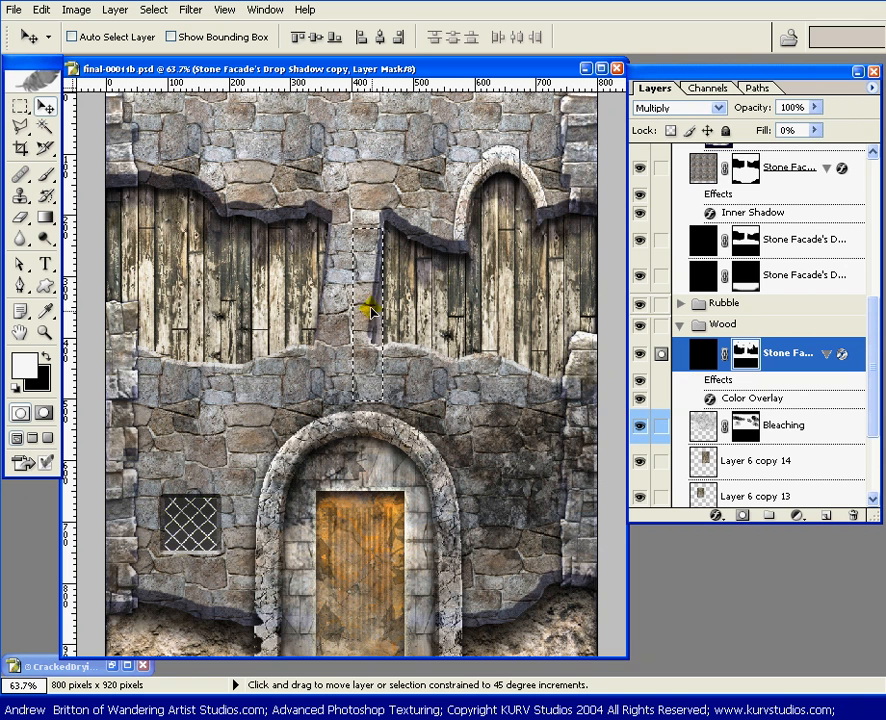
pyautogui.hotkey('ctrl', 'd')
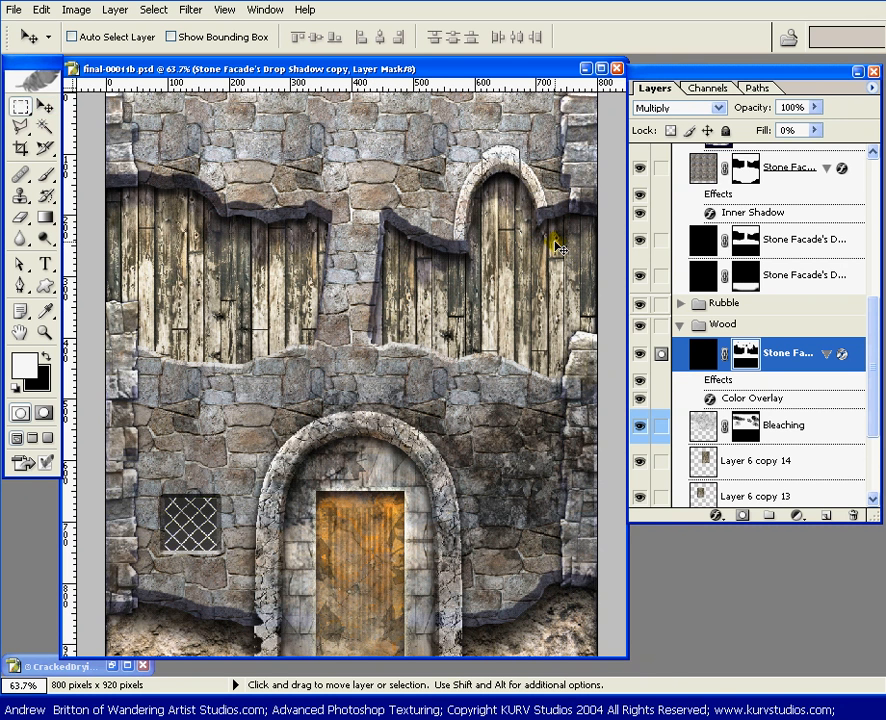
# Step: Select a narrow strip over the plank between the small arch and the right wall edge, shift its shadow mask down, and deselect it
pyautogui.press('m')
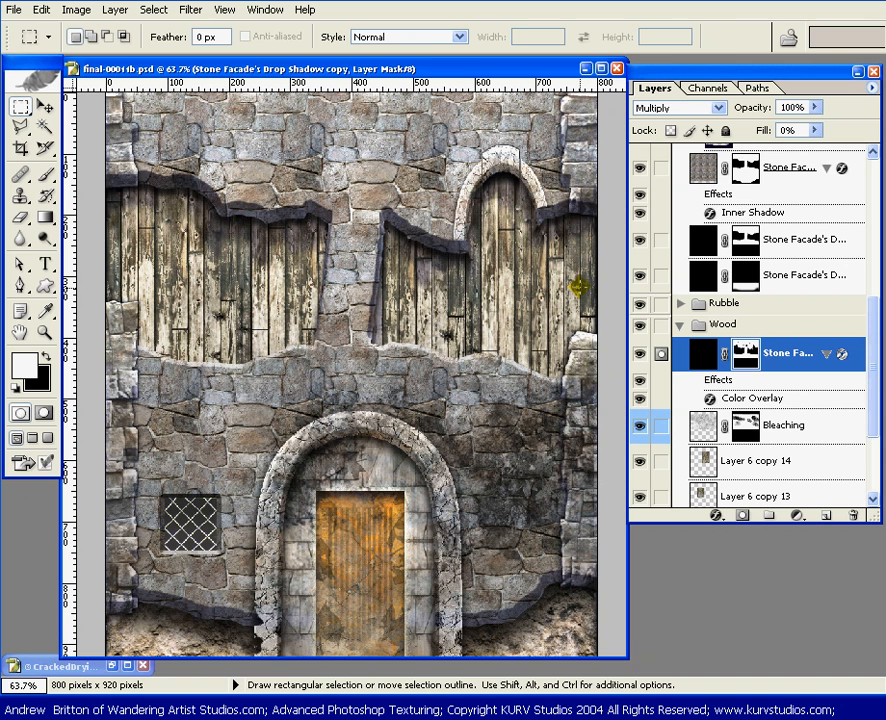
pyautogui.moveTo(571, 257); pyautogui.dragTo(564, 110)
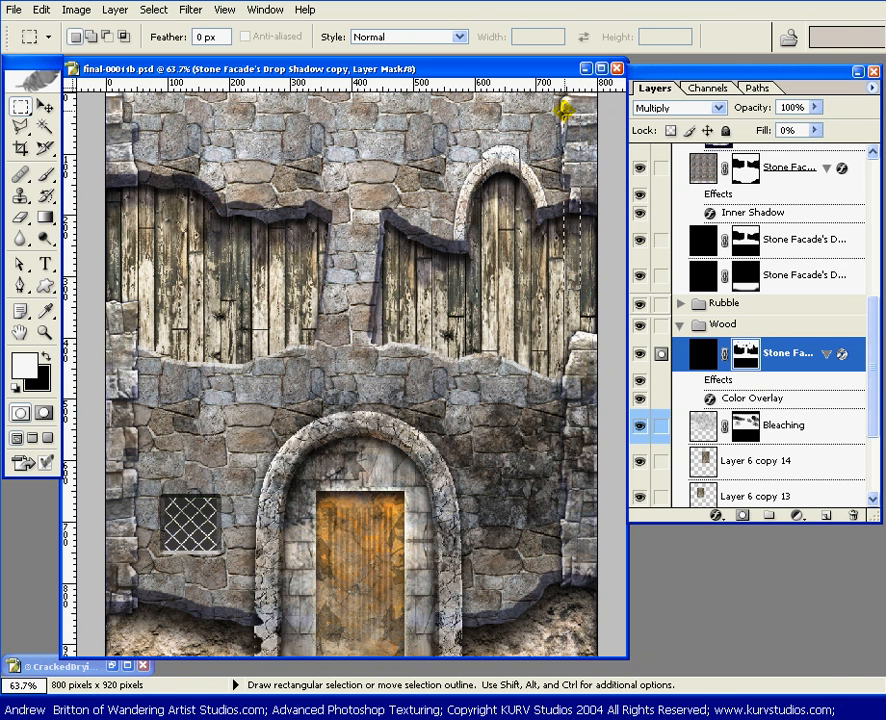
pyautogui.press('v')
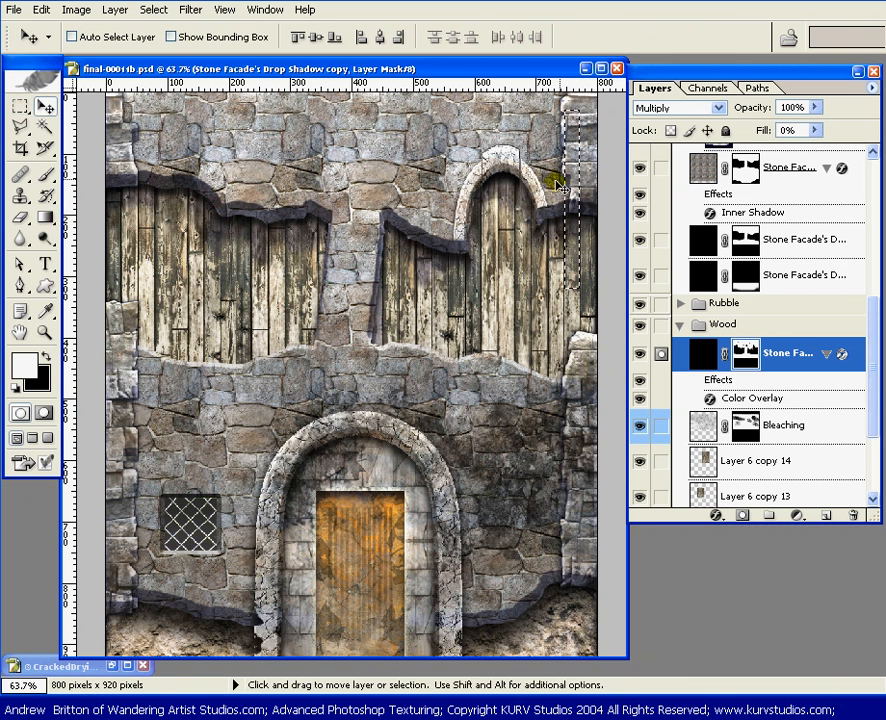
pyautogui.moveTo(568, 172); pyautogui.dragTo(566, 200)
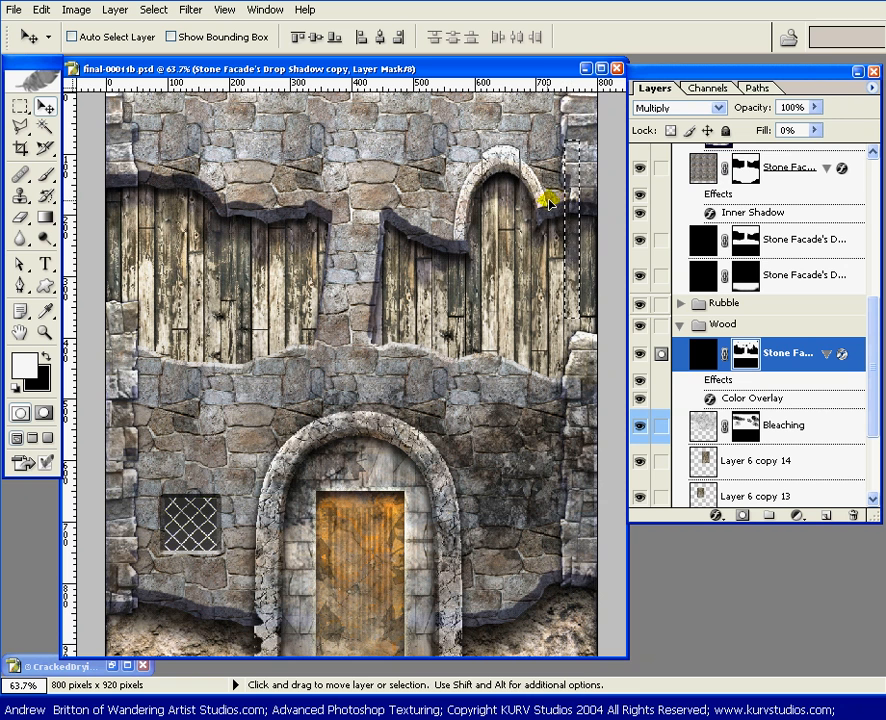
pyautogui.hotkey('ctrl', 'd')
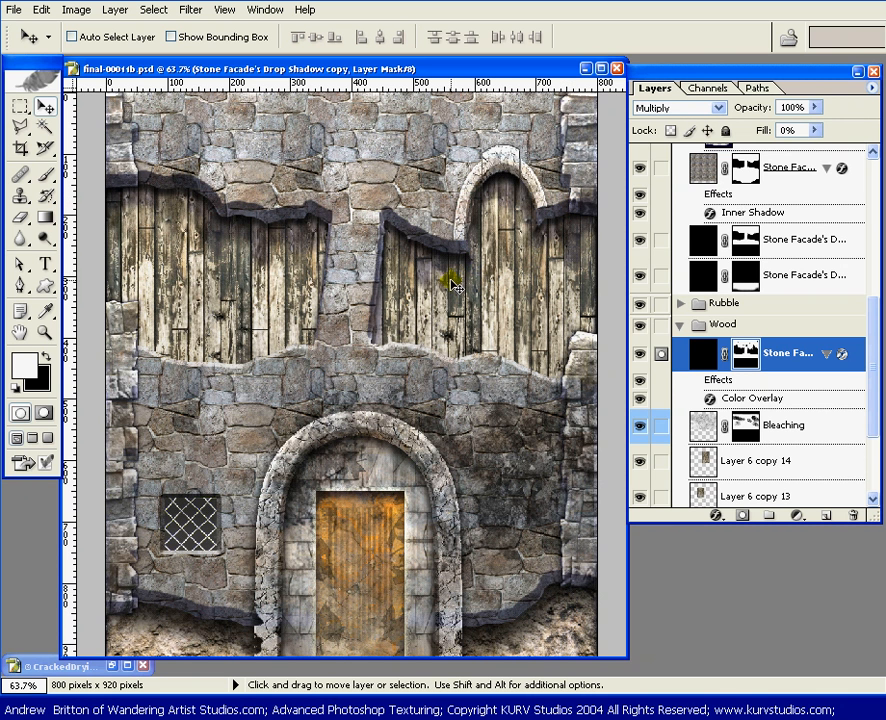
# Step: Select a narrow strip over a plank near the left opening's outer edge, shift its shadow mask slightly down, and deselect it
pyautogui.press('m')
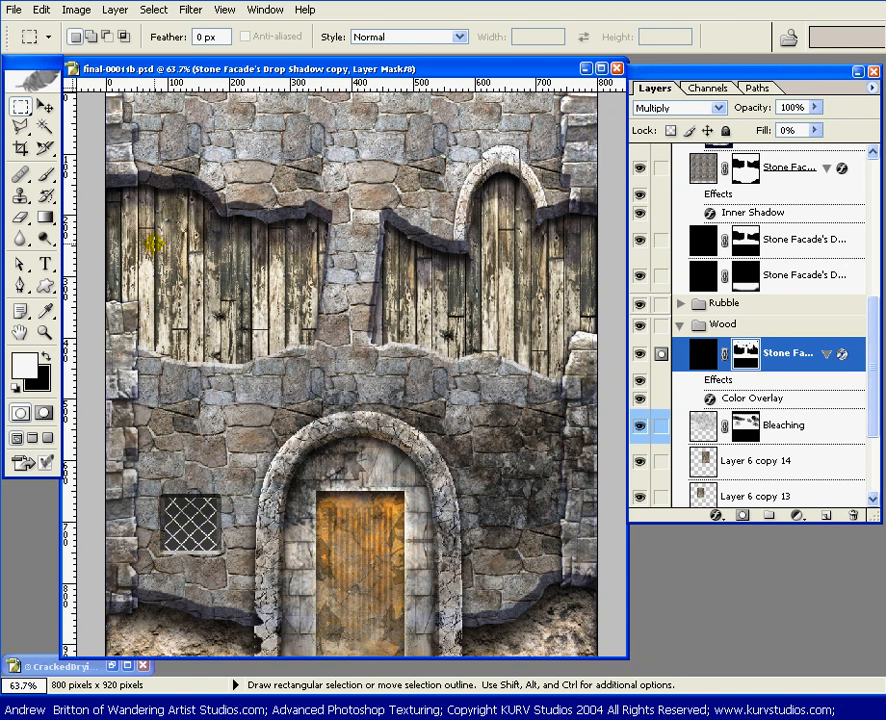
pyautogui.moveTo(147, 227); pyautogui.dragTo(138, 101)
pyautogui.press('v')
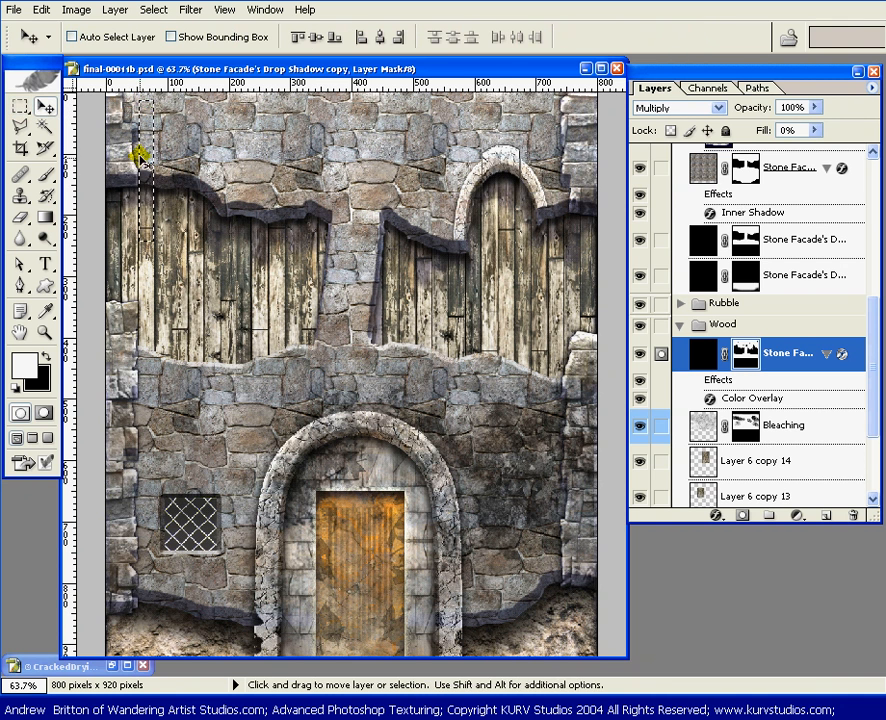
pyautogui.moveTo(147, 143); pyautogui.dragTo(149, 148)
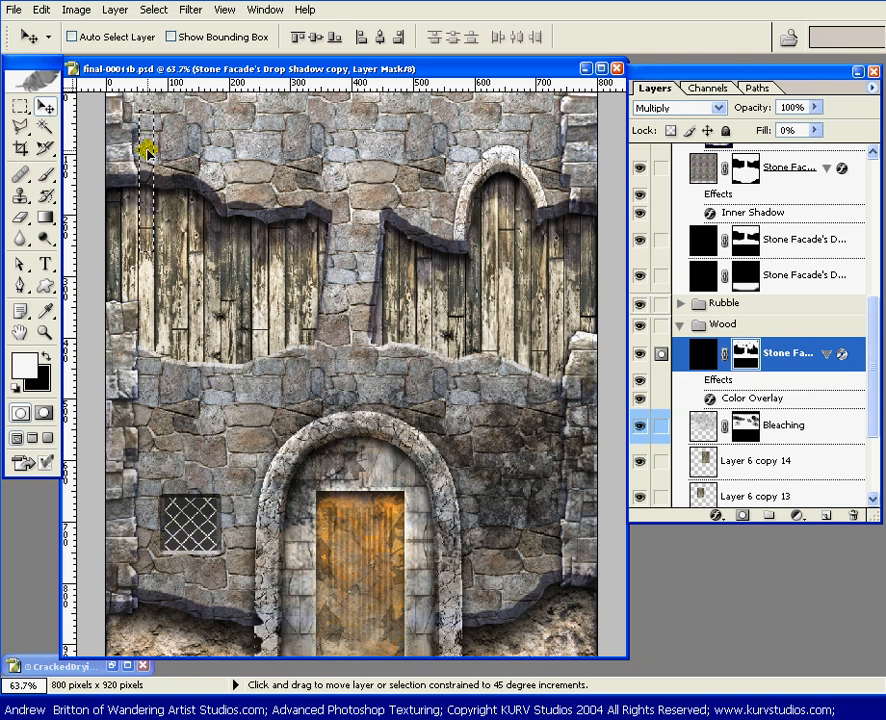
pyautogui.click(147, 150)
pyautogui.hotkey('ctrl', 'd')
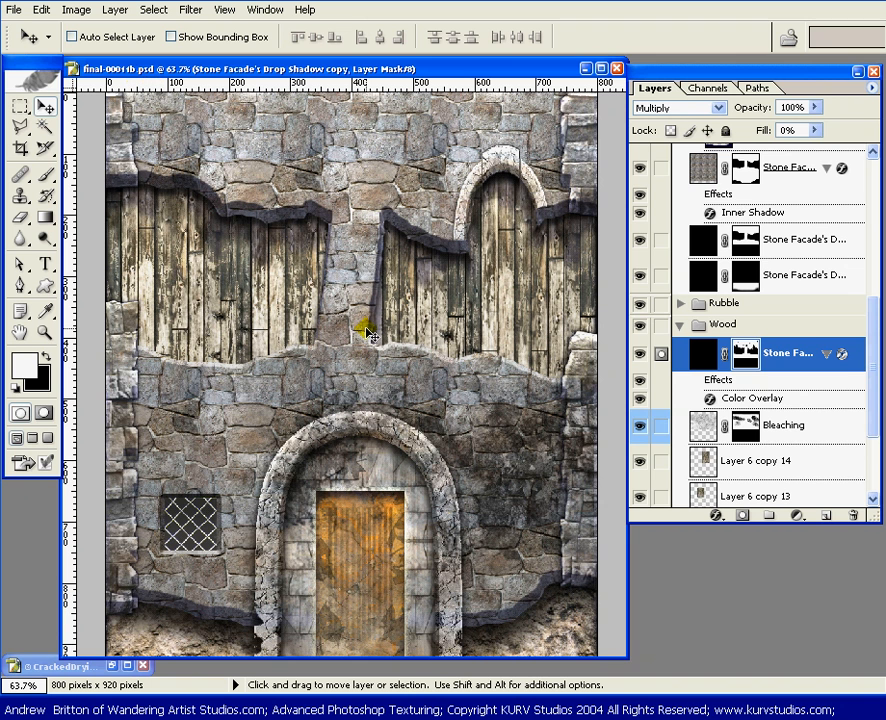
# Step: Compare the wood with and without the offset shadow by toggling the drop shadow copy layer's visibility
pyautogui.click(638, 352)
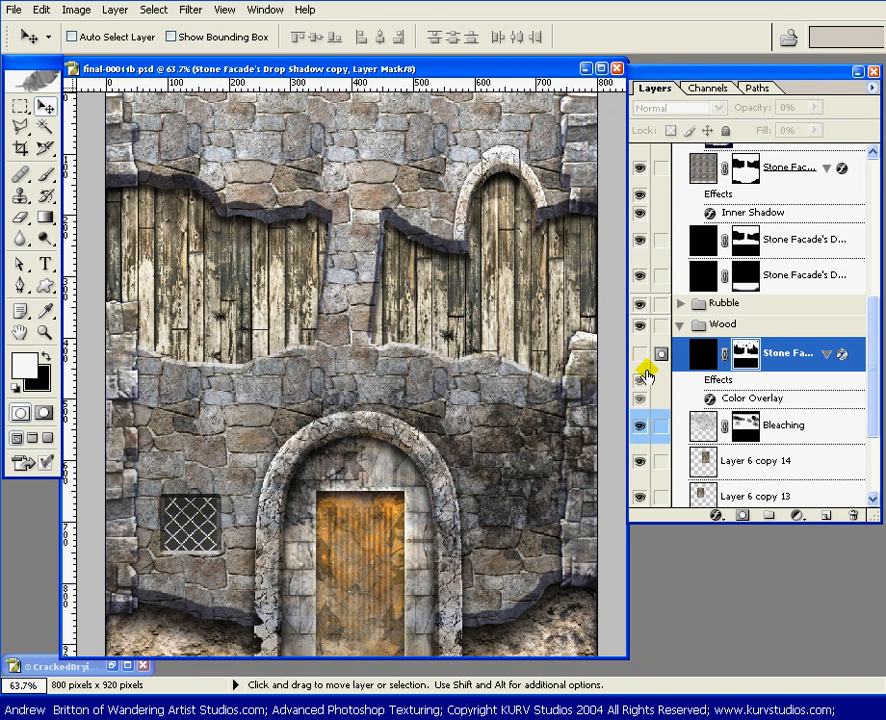
pyautogui.click(639, 356)
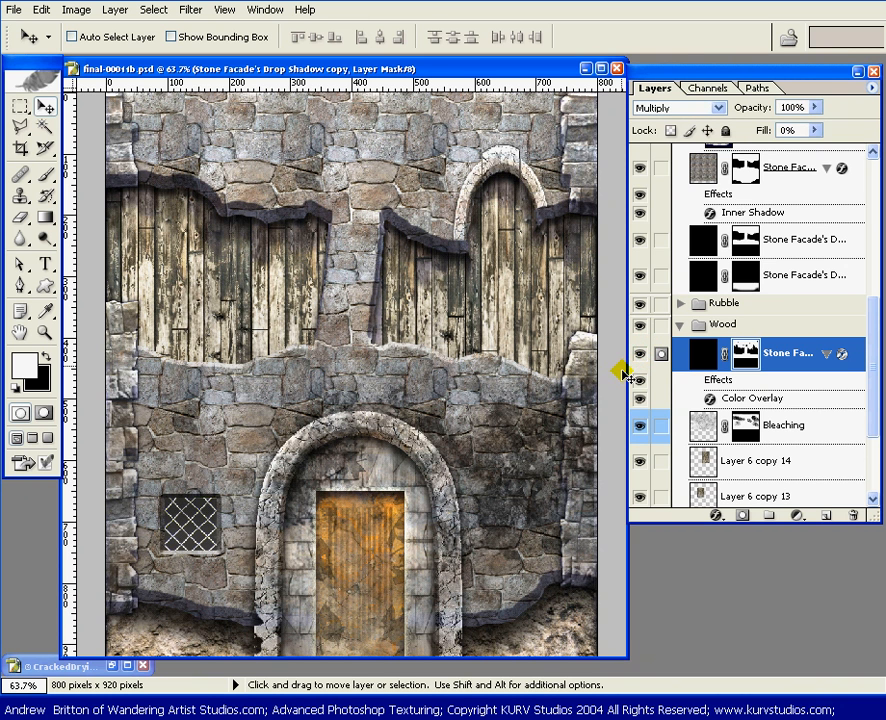
pyautogui.click(637, 356)
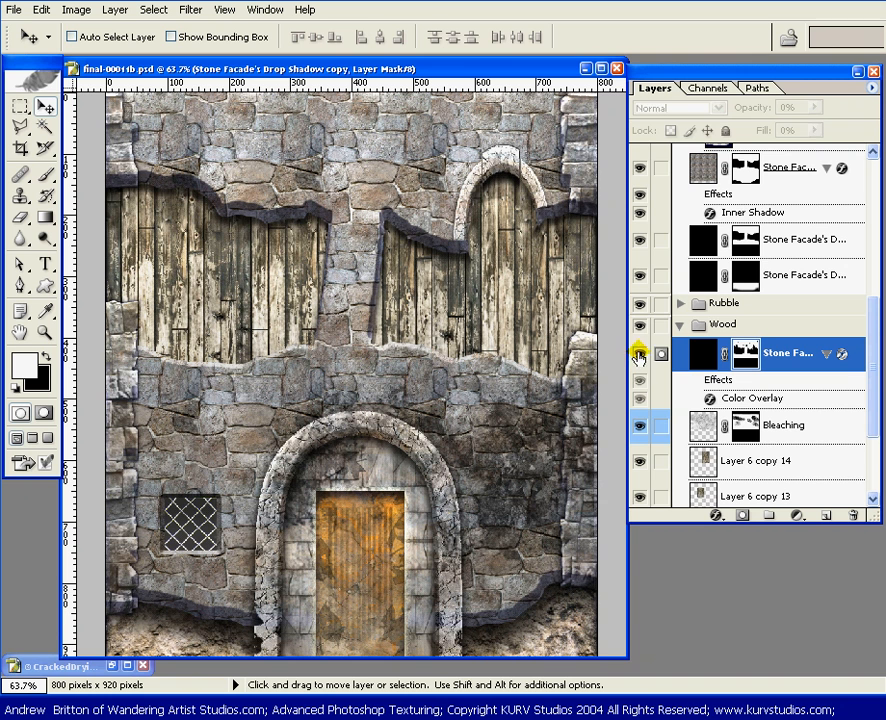
pyautogui.click(637, 356)
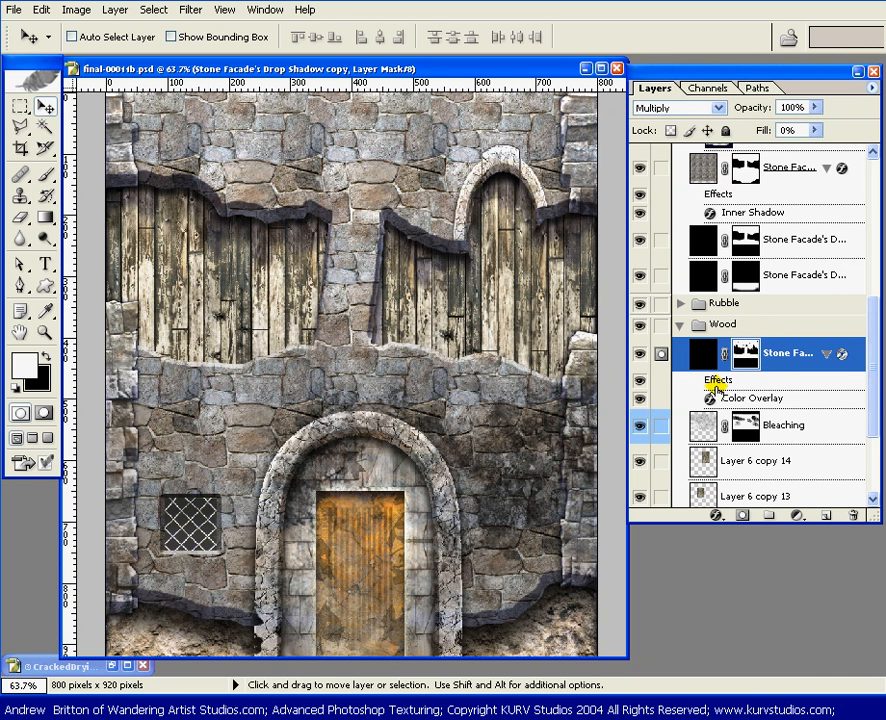
# Step: Select a full-width band from the lower part of the wood openings down across the top of the large door arch
pyautogui.press('m')
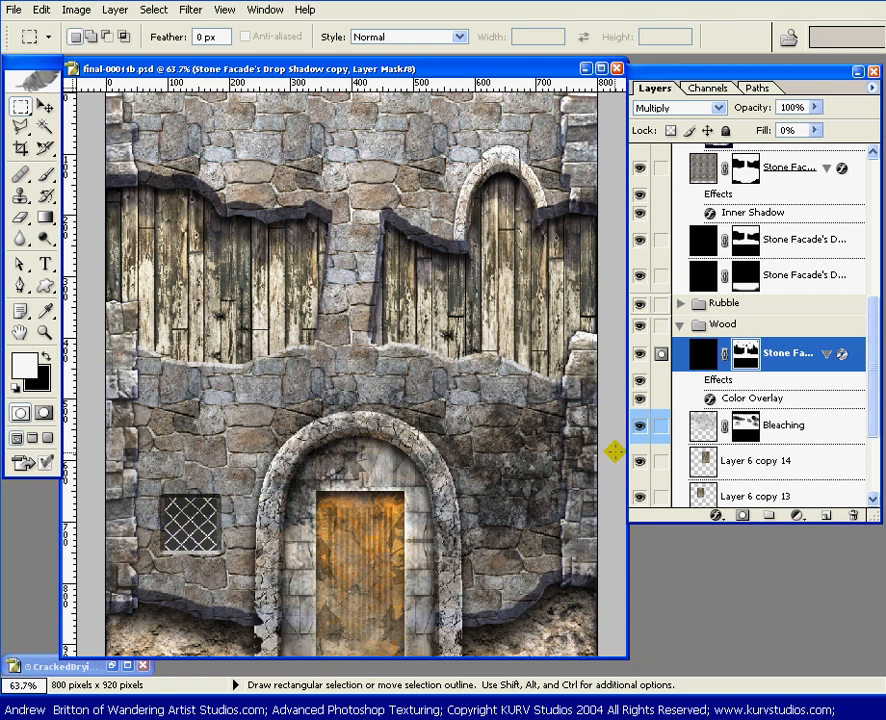
pyautogui.moveTo(600, 470); pyautogui.dragTo(84, 290)
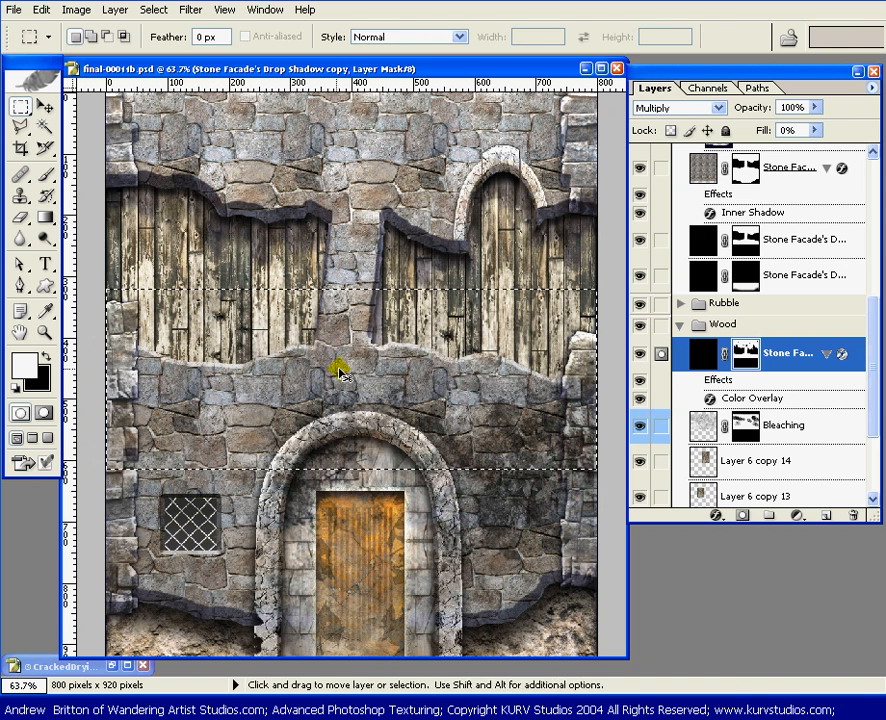
# Step: Try to compress the selected lower band of the shadow mask to 78.3% height with Free Transform
pyautogui.hotkey('ctrl', 't')
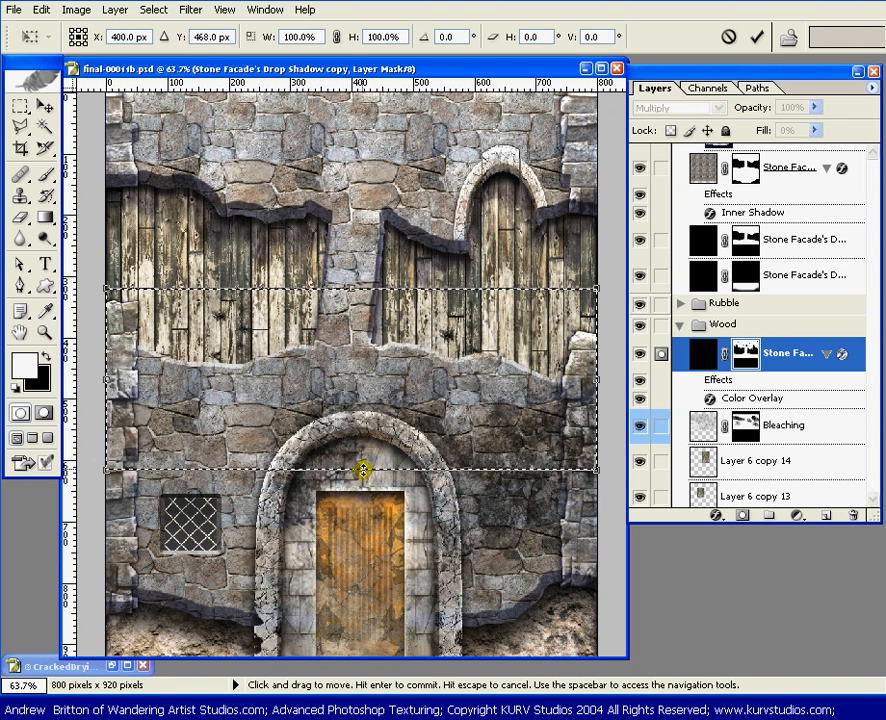
pyautogui.moveTo(353, 472); pyautogui.dragTo(340, 437)
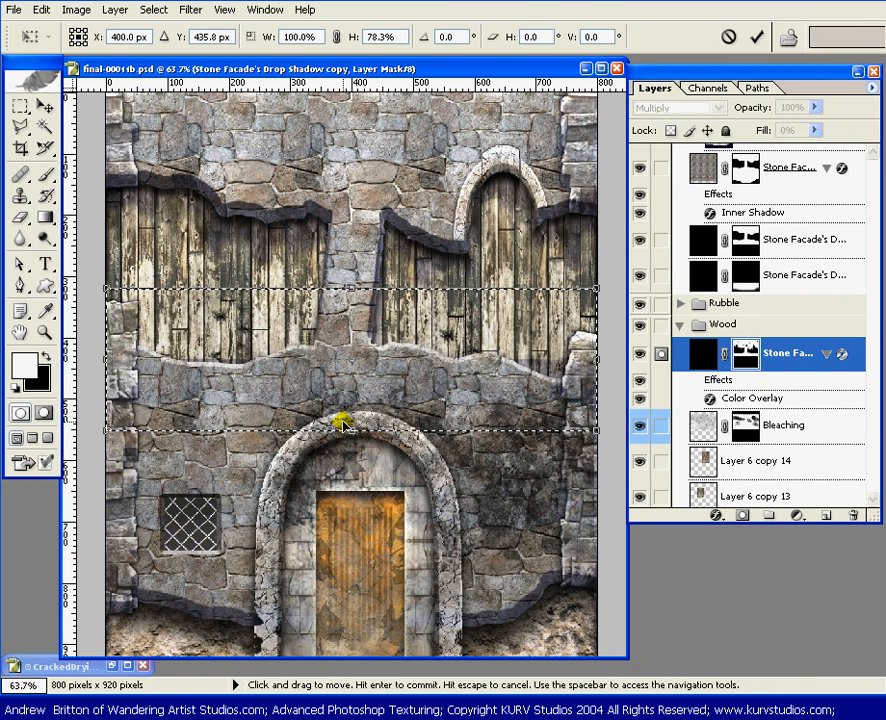
pyautogui.press('Return')
pyautogui.hotkey('ctrl', 'z')
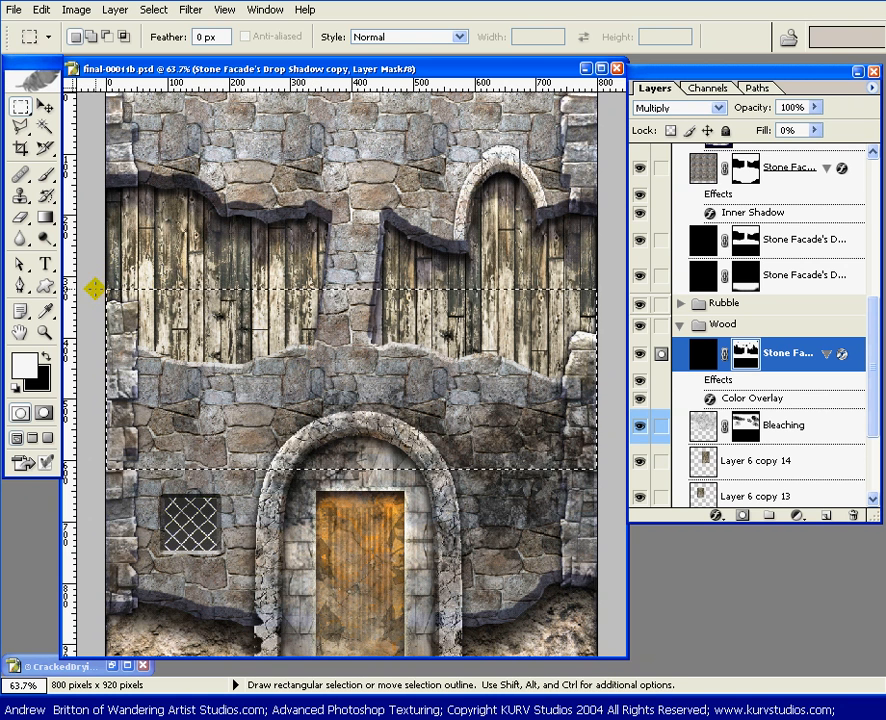
# Step: Subtract the upper part of the band selection, move the shadow mask along the planks' lower edge up, fine-tune its offset, and deselect it
pyautogui.press('alt')
pyautogui.moveTo(361, 292); pyautogui.dragTo(619, 352)
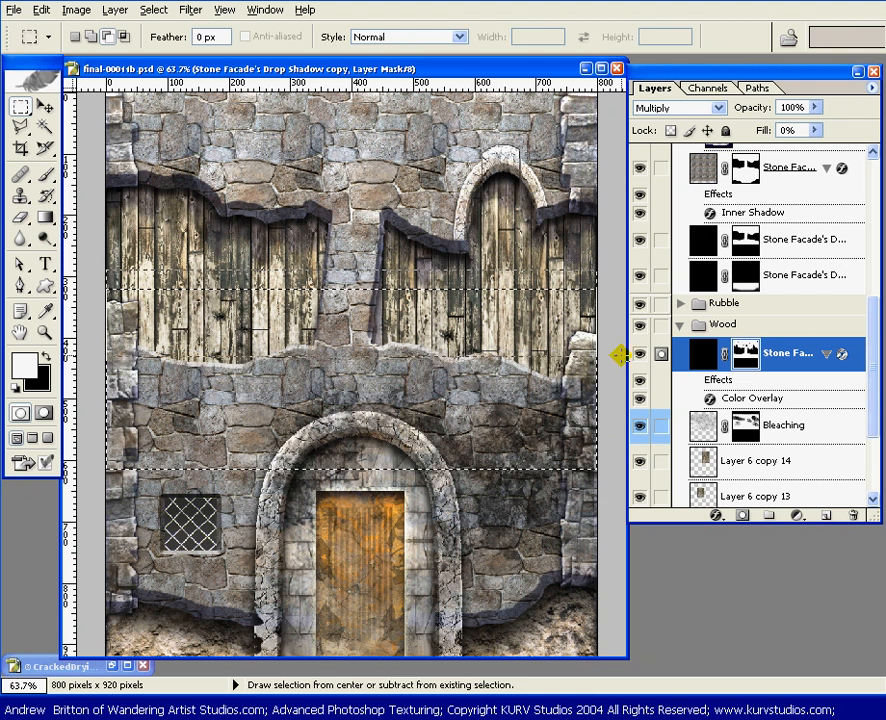
pyautogui.press('v')
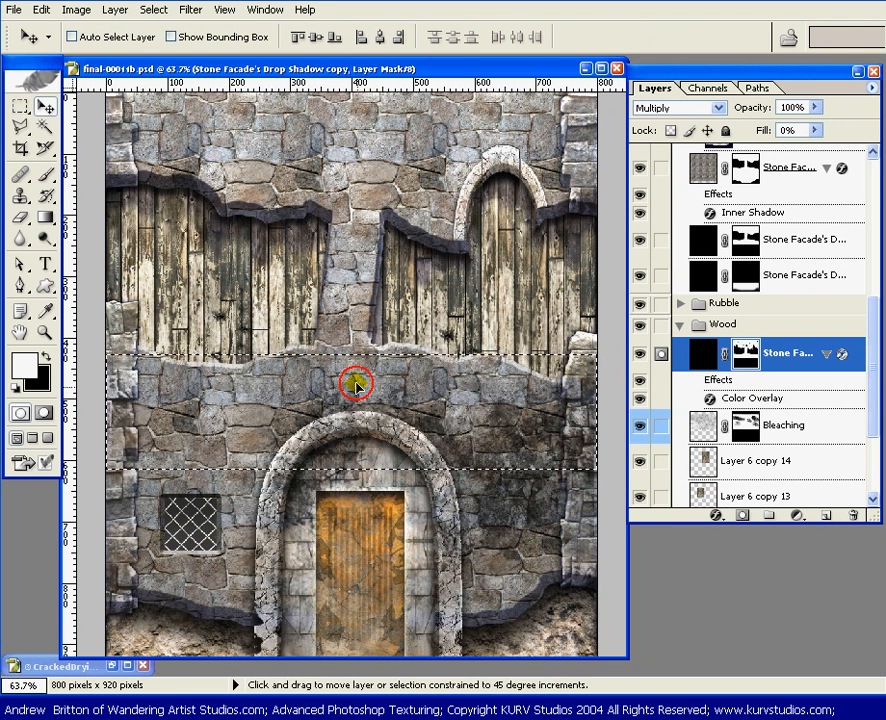
pyautogui.moveTo(357, 383); pyautogui.dragTo(357, 370)
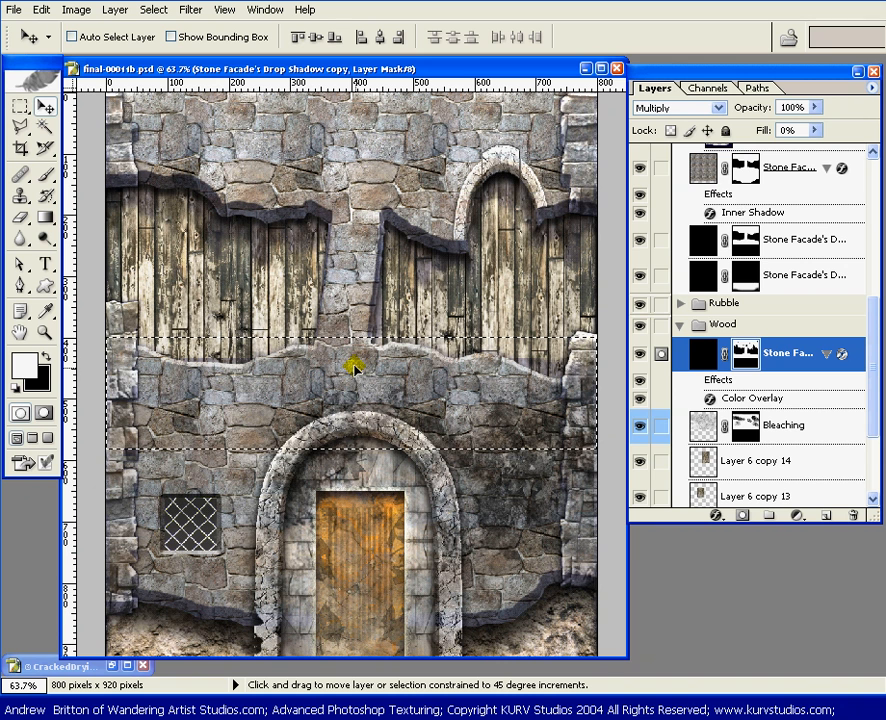
pyautogui.press('Up')
pyautogui.press('Up')
pyautogui.press('Up')
pyautogui.press('Up')
pyautogui.press('Up')
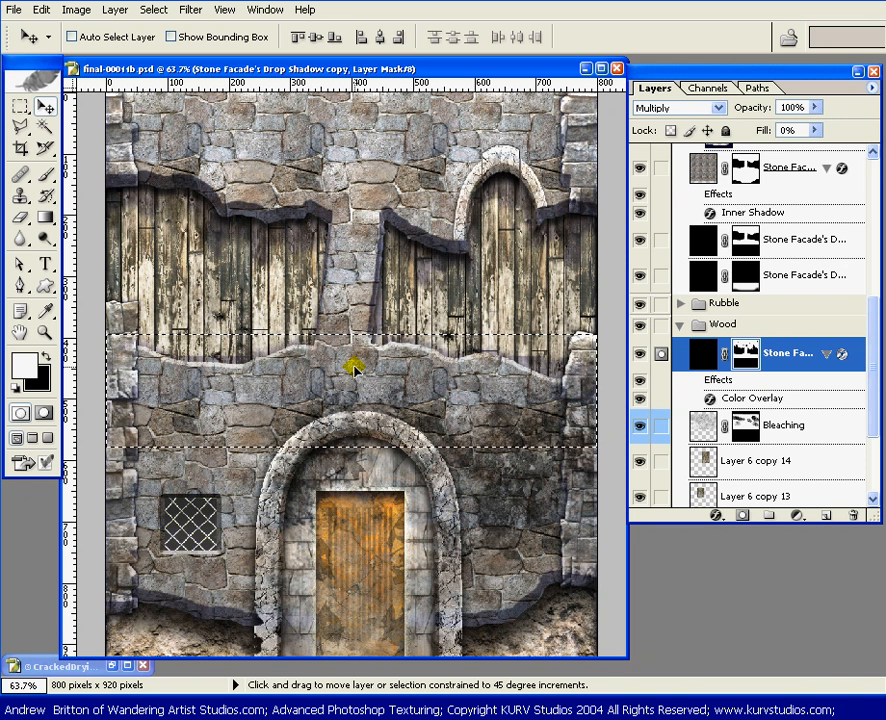
pyautogui.moveTo(355, 369); pyautogui.dragTo(345, 385)
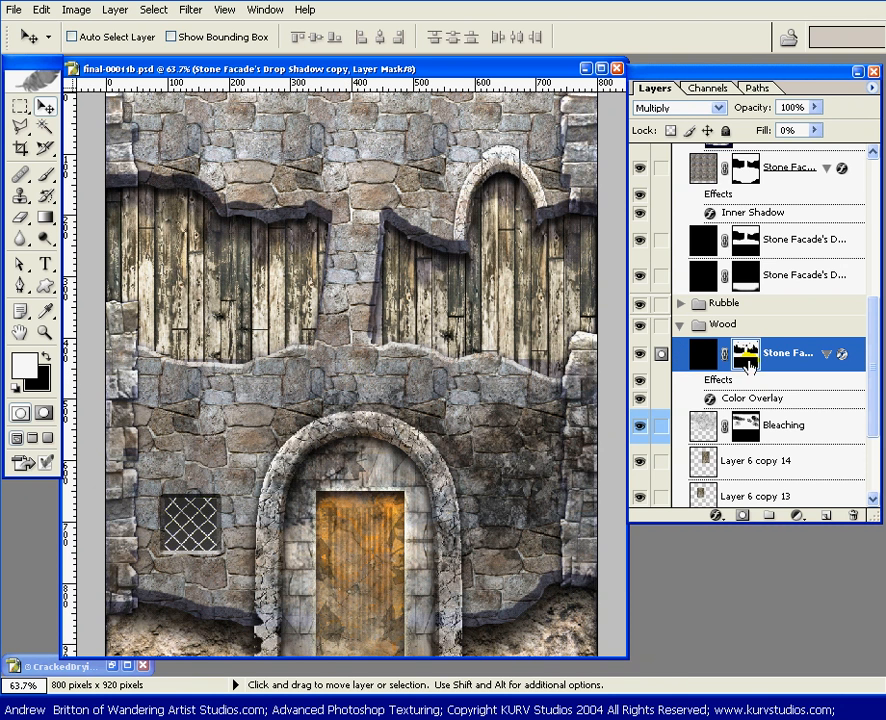
# Step: Select a narrow strip over the lower end of the plank below the small arch's right side, offset its shadow mask, and deselect it
pyautogui.press('m')
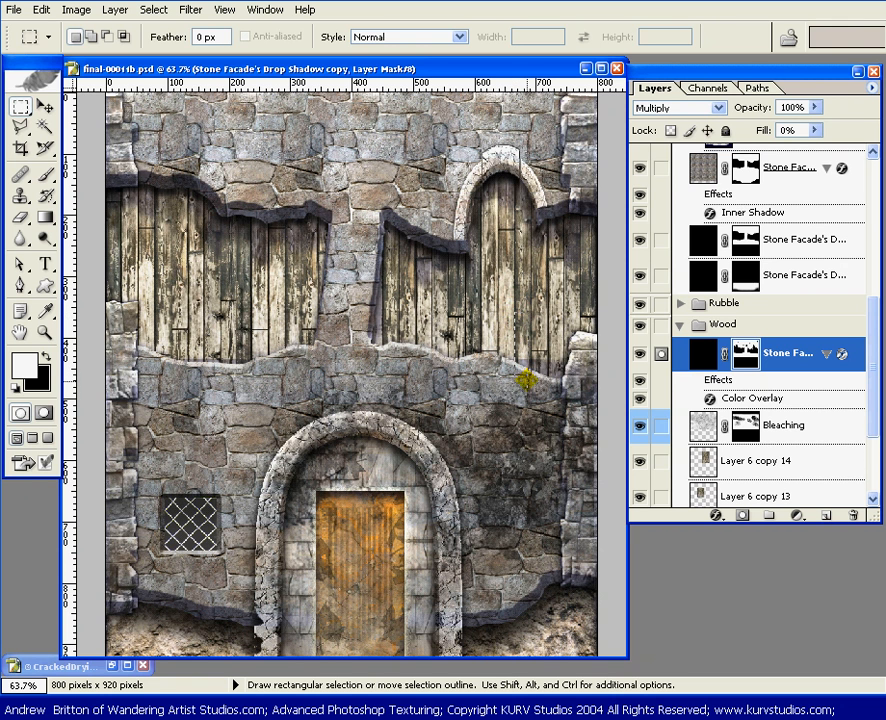
pyautogui.moveTo(528, 394)
pyautogui.mouseDown()
pyautogui.moveTo(516, 314)
pyautogui.moveTo(522, 356)
pyautogui.mouseUp()
pyautogui.press('v')
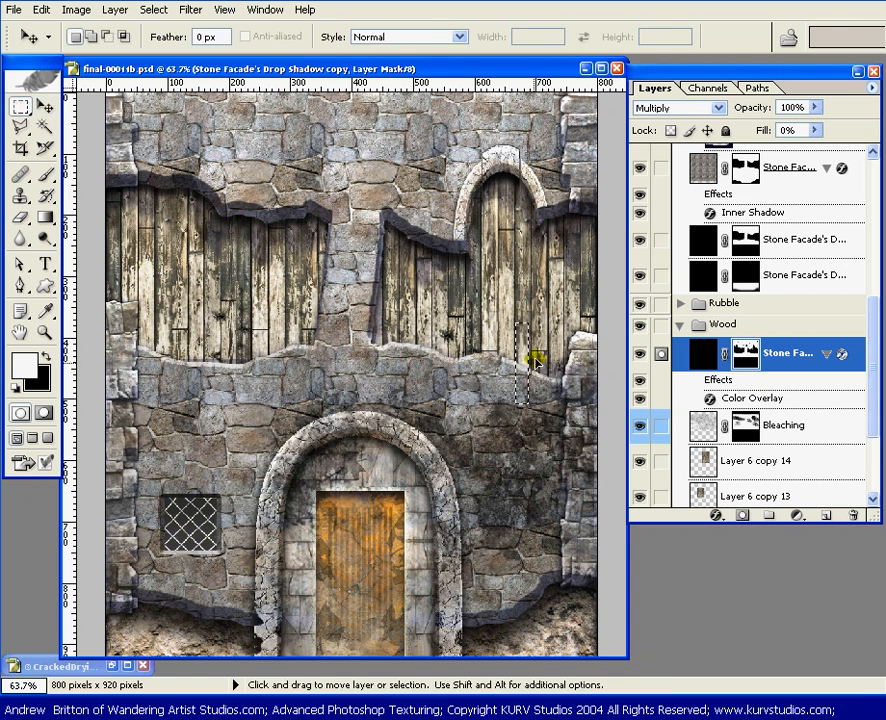
pyautogui.click(545, 332)
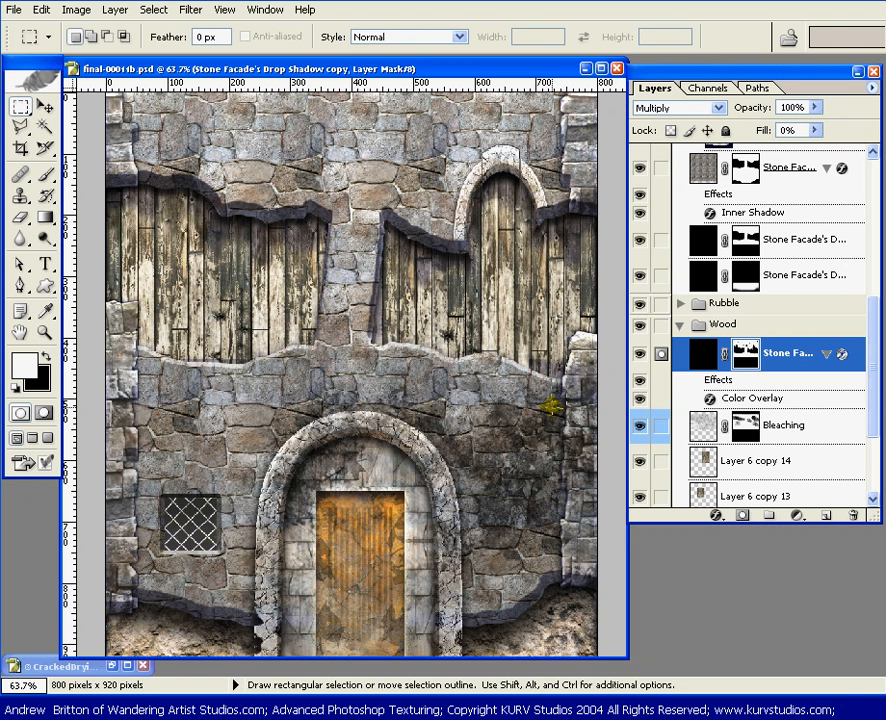
# Step: Select a narrow strip over the lower end of the plank just right of the small arch and shift its shadow mask up
pyautogui.moveTo(565, 318); pyautogui.dragTo(552, 408)
pyautogui.moveTo(560, 340); pyautogui.dragTo(557, 350)
pyautogui.press('m')
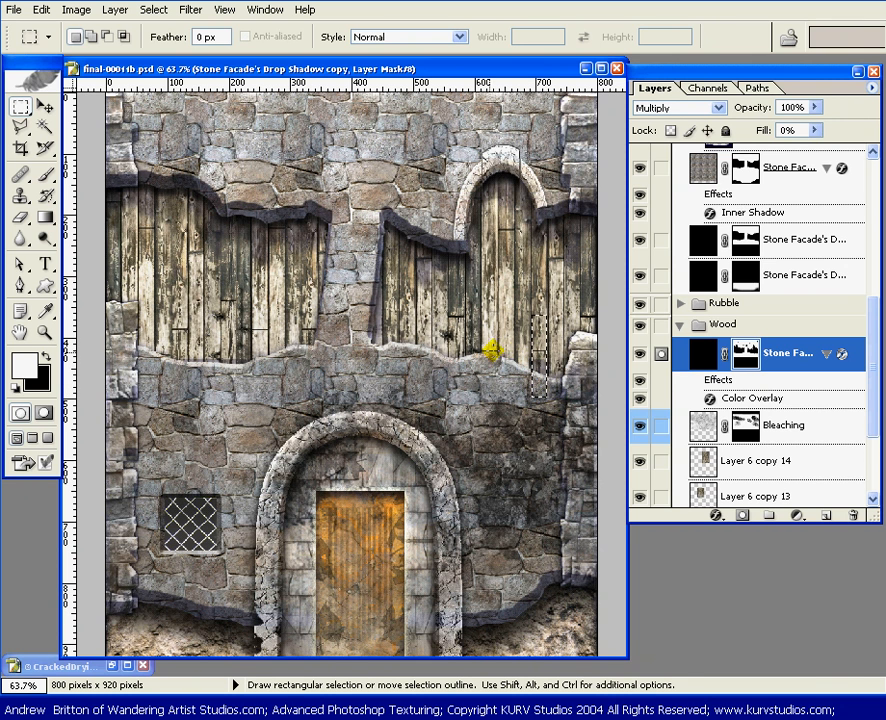
# Step: Activate the Blur tool with the plank strip deselected, and enlarge the layer list to show more layers
pyautogui.click(21, 238)
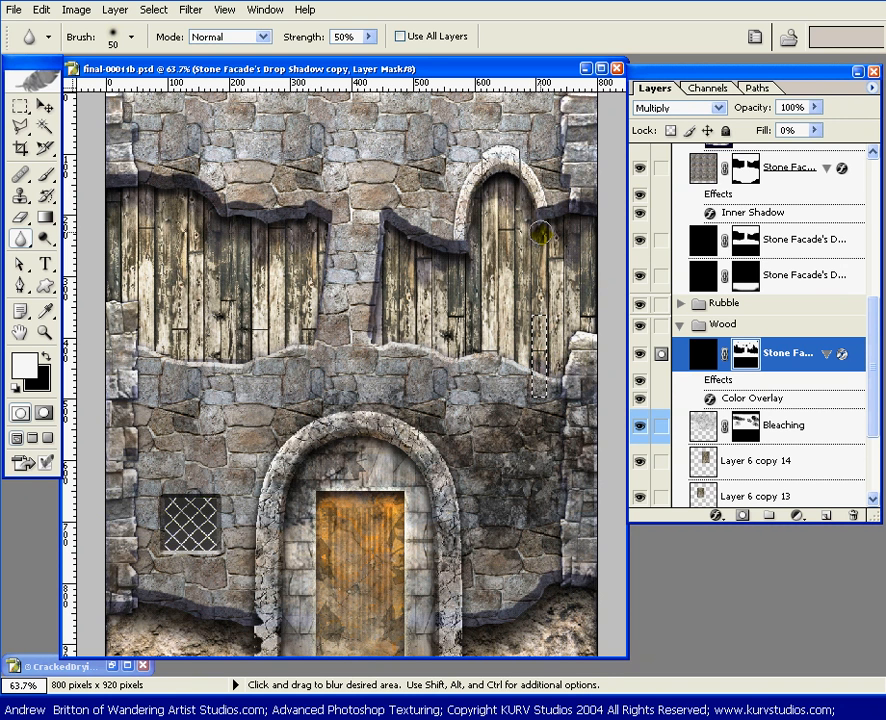
pyautogui.hotkey('ctrl', 'd')
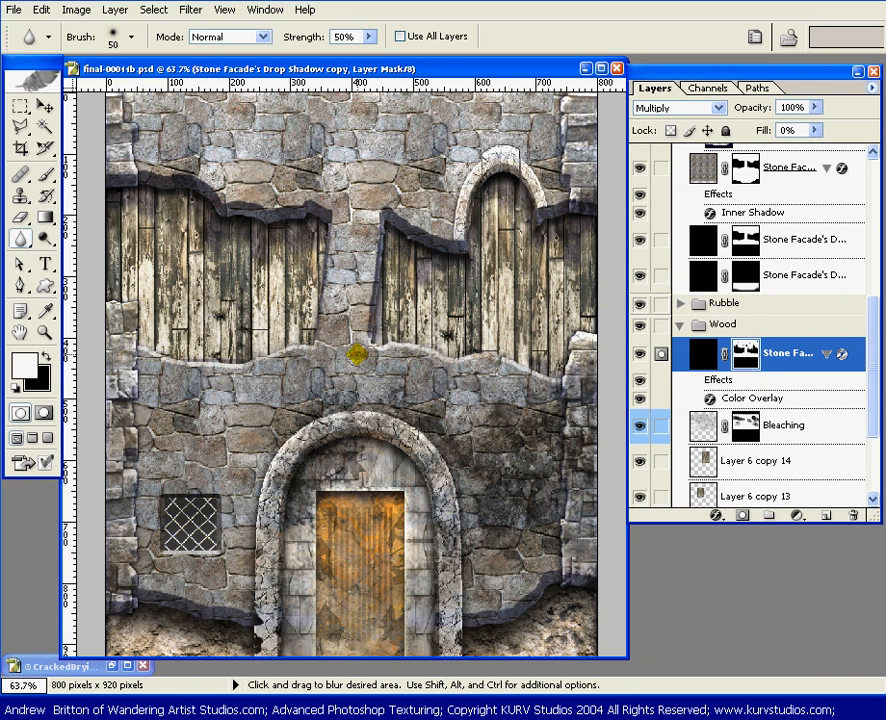
pyautogui.scroll(-1, 827, 357)
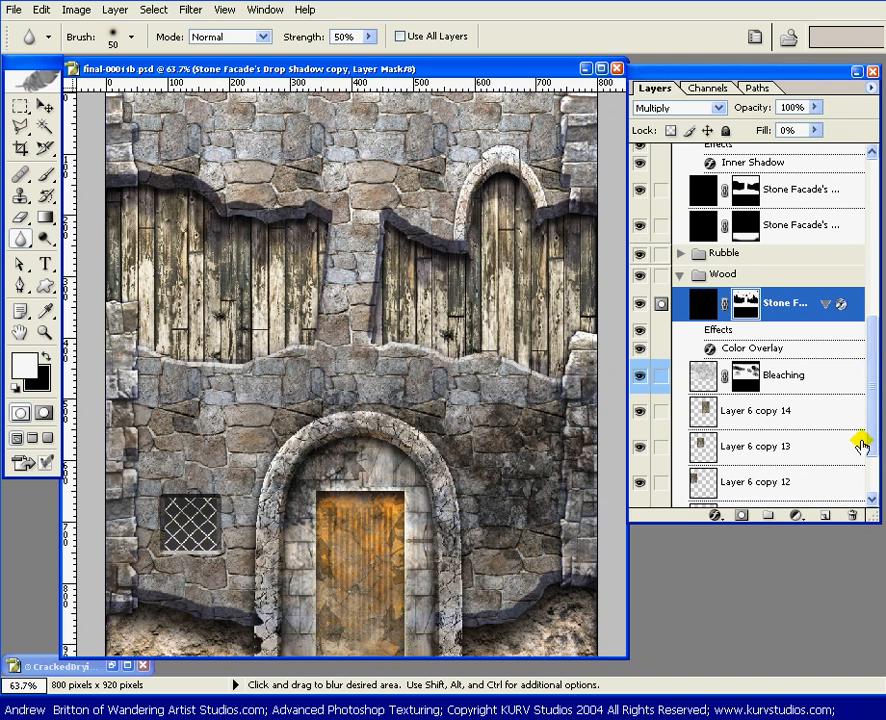
pyautogui.moveTo(874, 519); pyautogui.dragTo(872, 662)
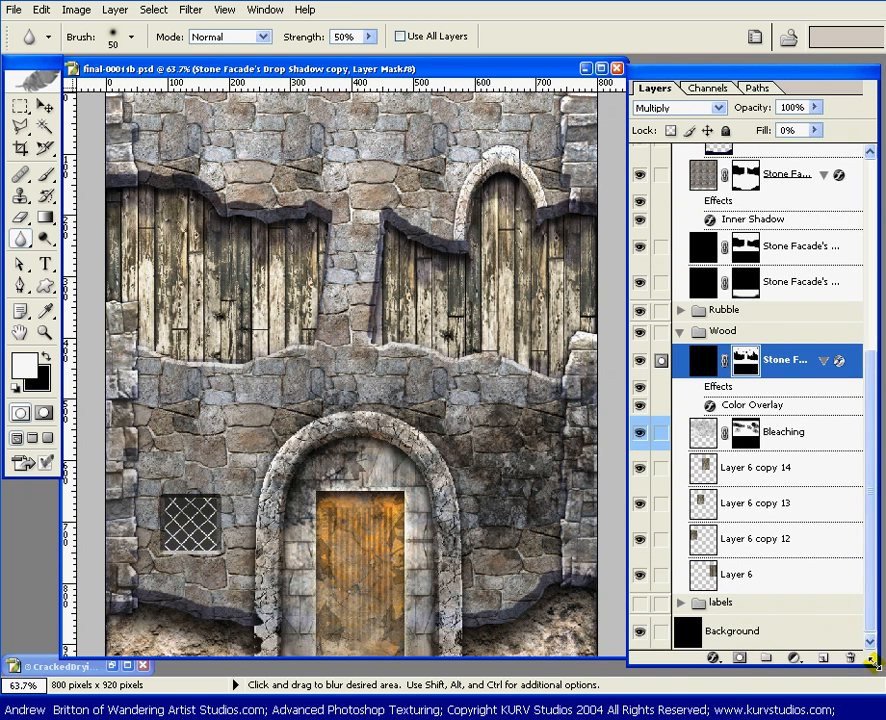
# Step: Compare the texture with and without the wood's shadow layer and the door's Layer 13, Door Dirt and Hue/Saturation layers, leaving all visible
pyautogui.moveTo(874, 494); pyautogui.dragTo(878, 362)
pyautogui.click(639, 457)
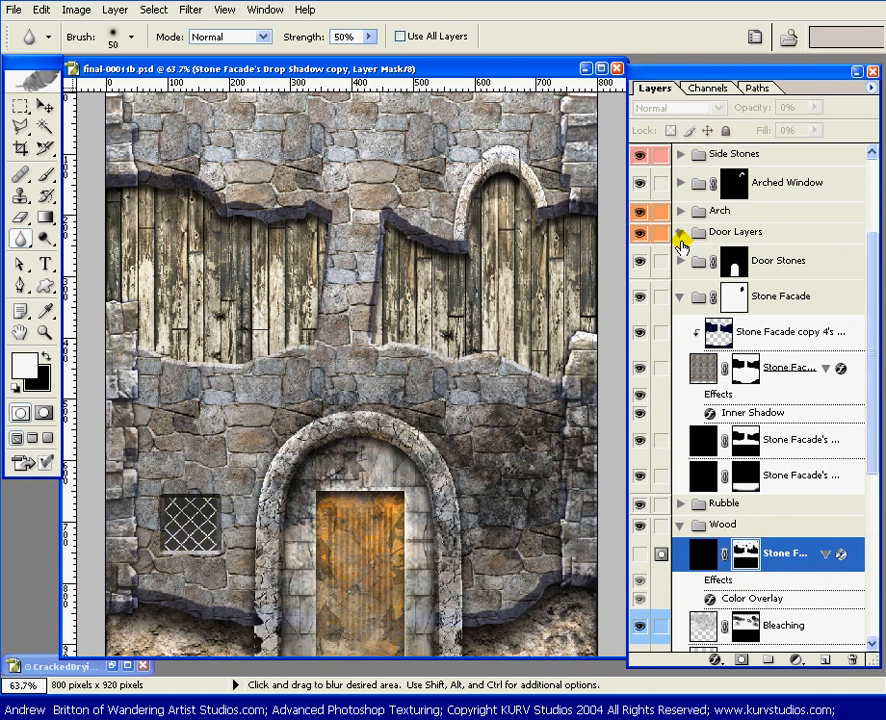
pyautogui.click(680, 235)
pyautogui.moveTo(645, 272); pyautogui.dragTo(636, 333)
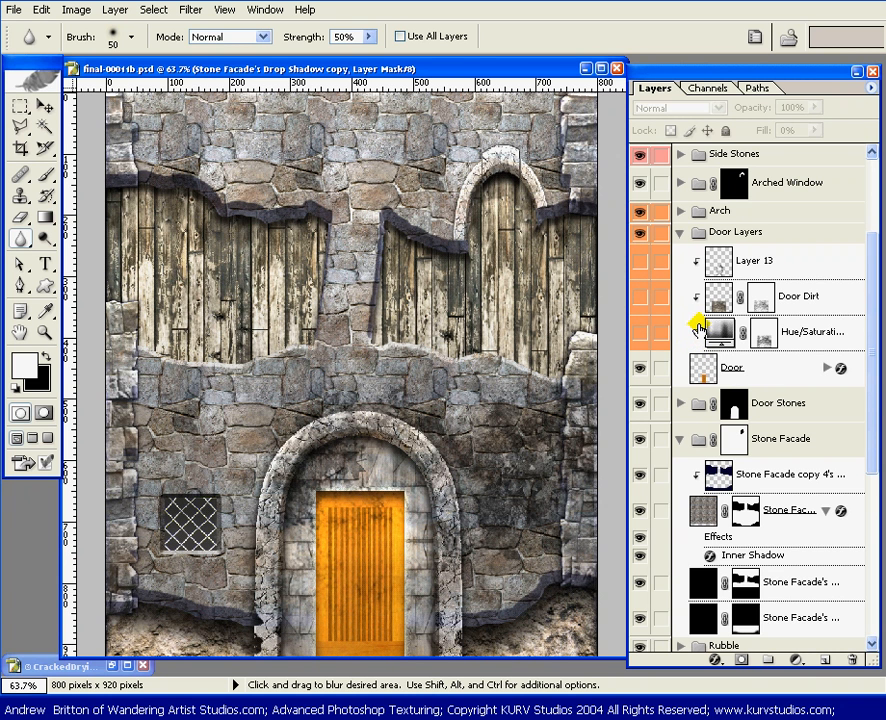
pyautogui.click(639, 260)
pyautogui.moveTo(638, 291); pyautogui.dragTo(641, 336)
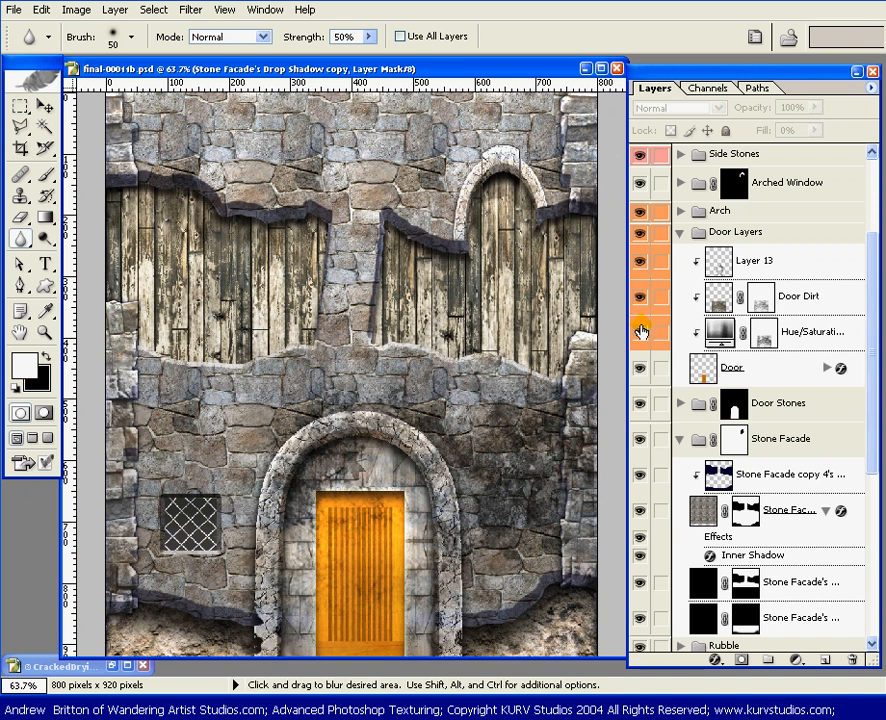
pyautogui.moveTo(868, 281); pyautogui.dragTo(871, 403)
pyautogui.click(639, 425)
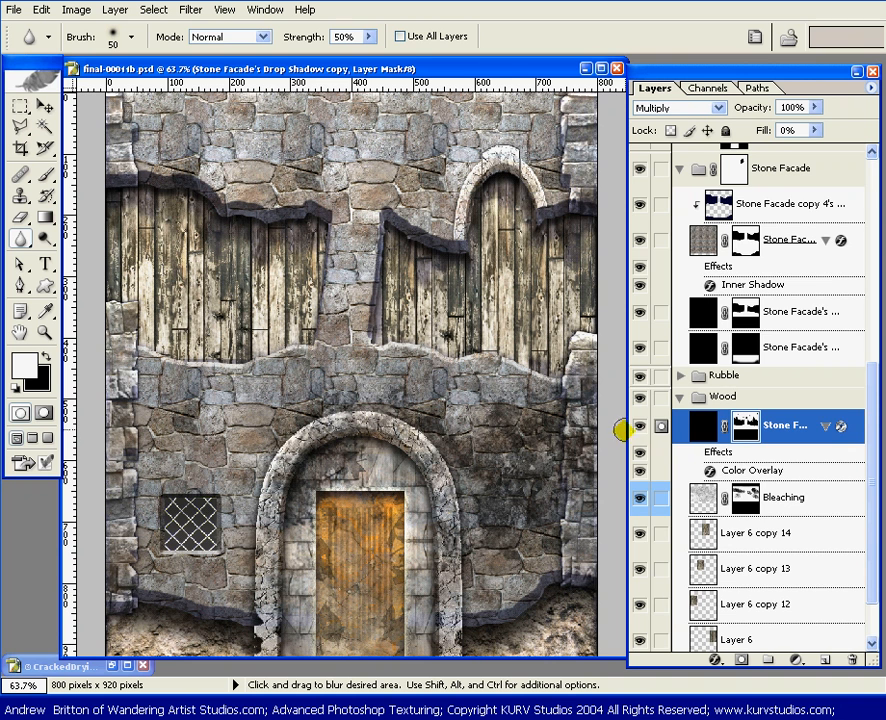
# Step: Collapse the Door Layers, Wood and Stone Facade layer groups
pyautogui.moveTo(870, 405); pyautogui.dragTo(870, 285)
pyautogui.click(679, 204)
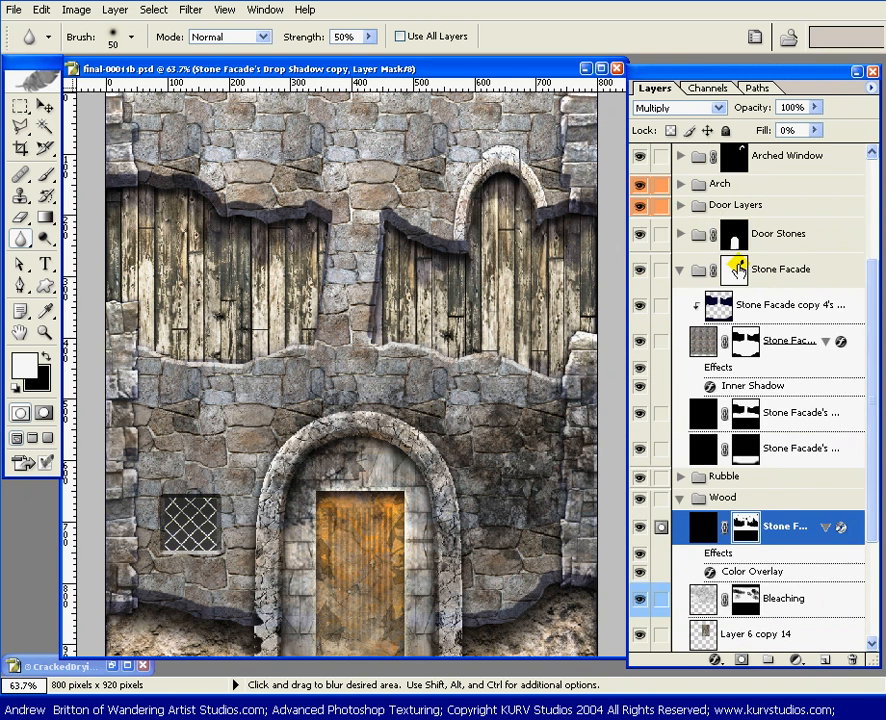
pyautogui.scroll(-3, 856, 291)
pyautogui.click(680, 394)
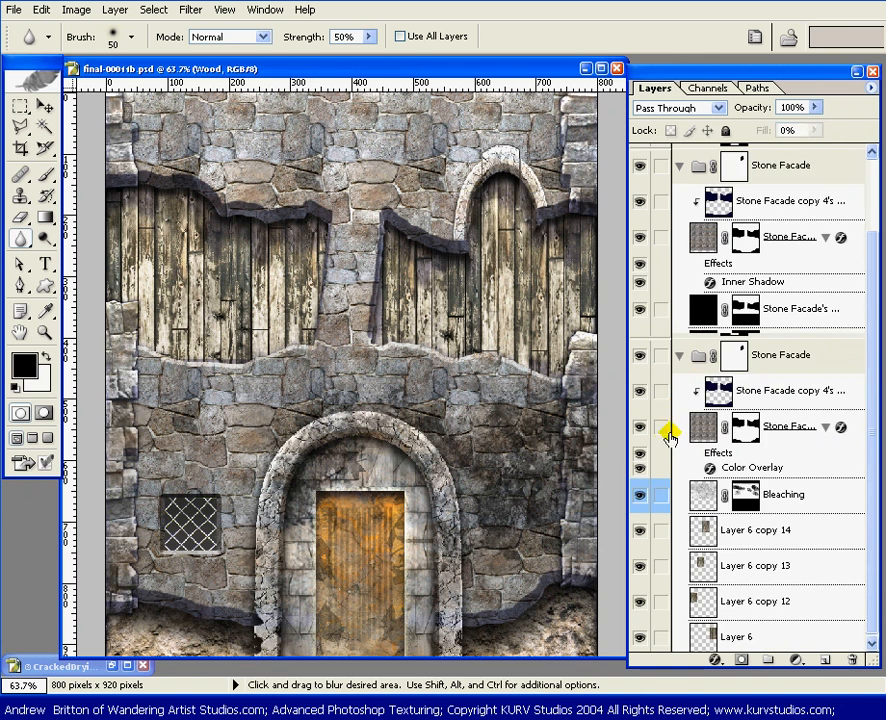
pyautogui.scroll(3, 680, 390)
pyautogui.click(679, 356)
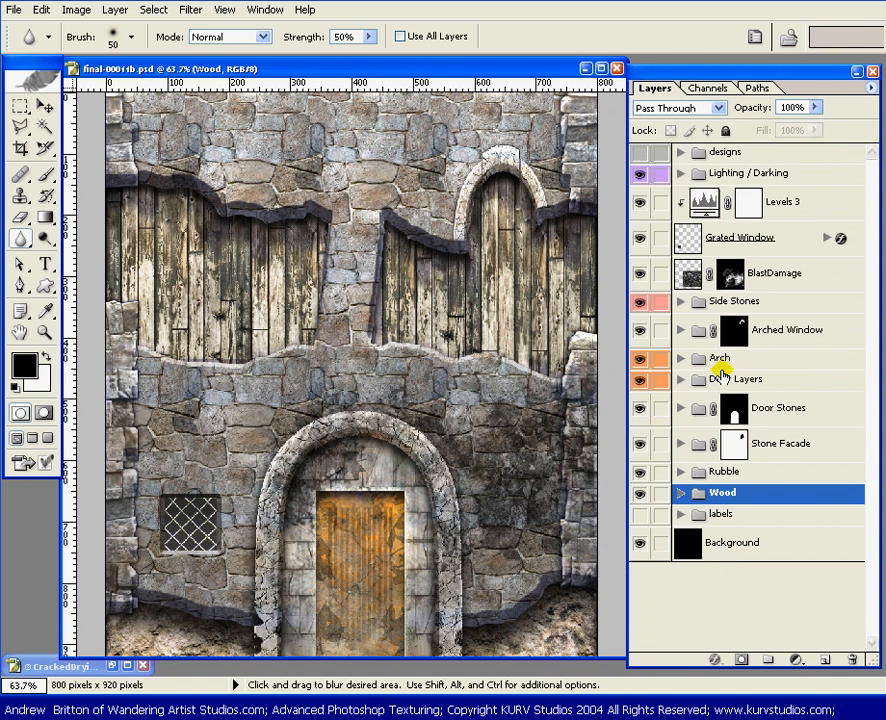